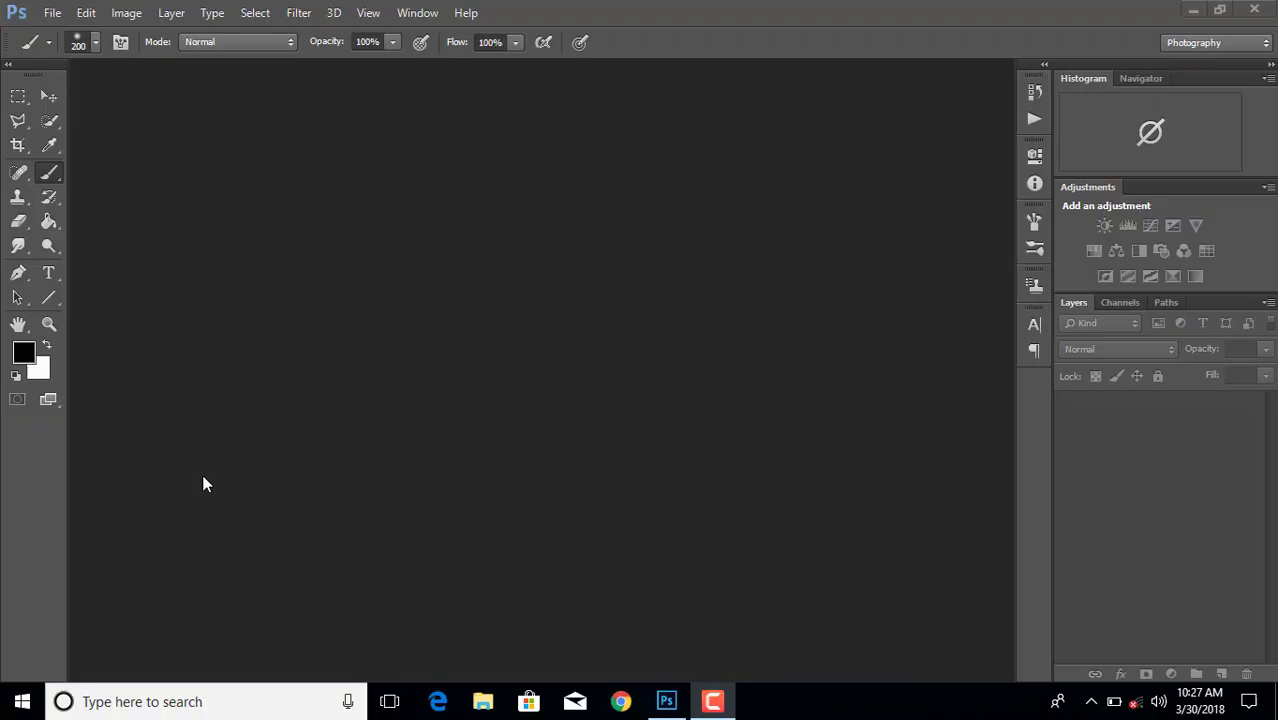
Open the IMG_5075 photo of the seated man
{"action": "left_click", "coordinate": [47, 10]}
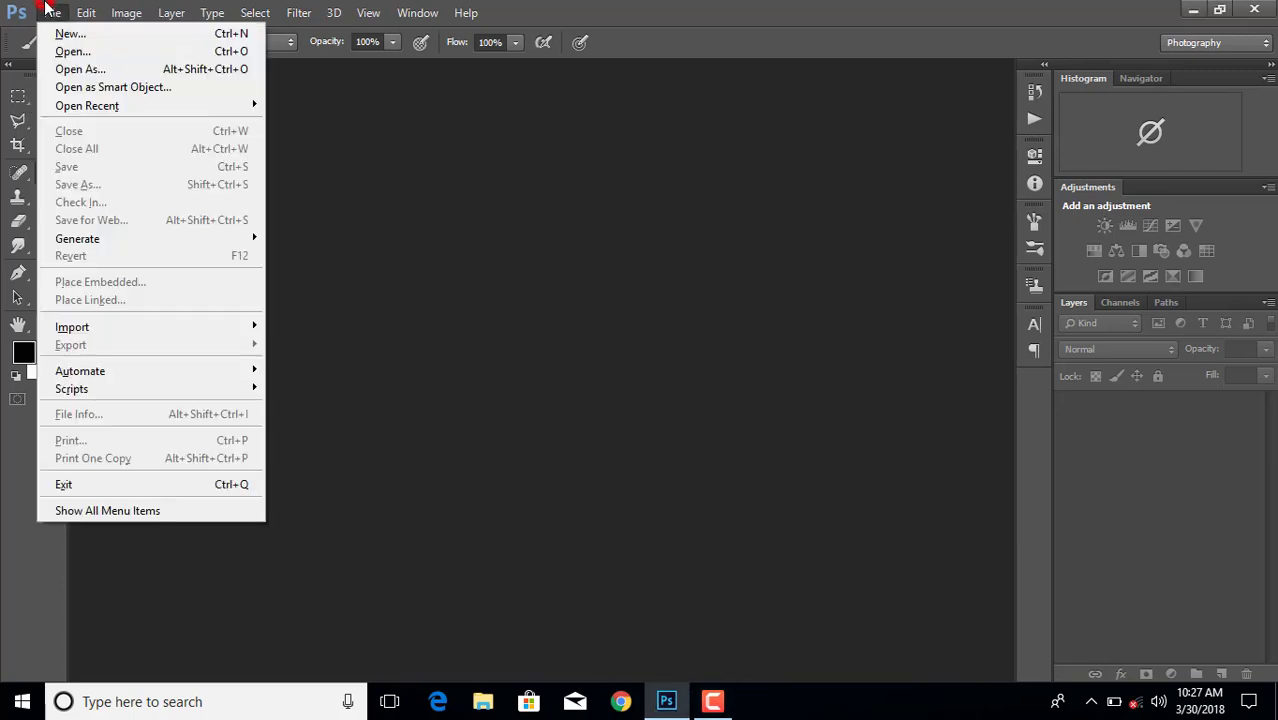
{"action": "left_click", "coordinate": [66, 52]}
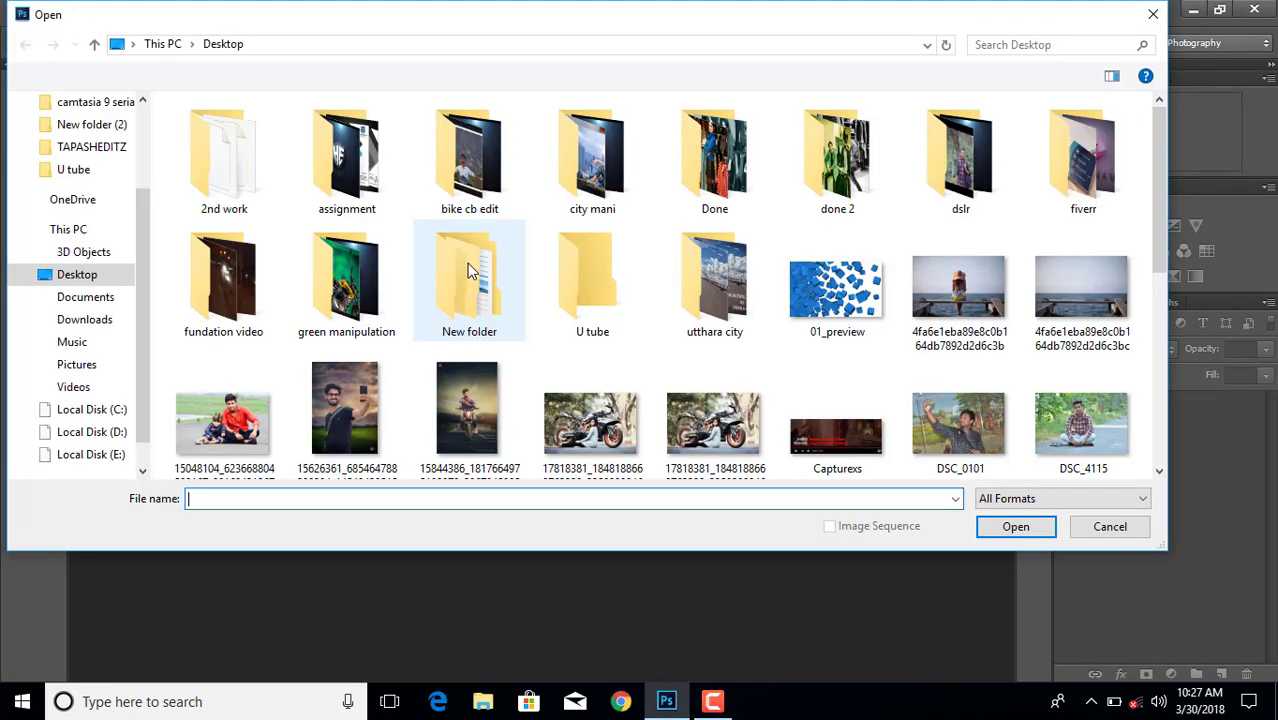
{"action": "scroll", "coordinate": [468, 265], "scroll_direction": "down", "scroll_amount": 3}
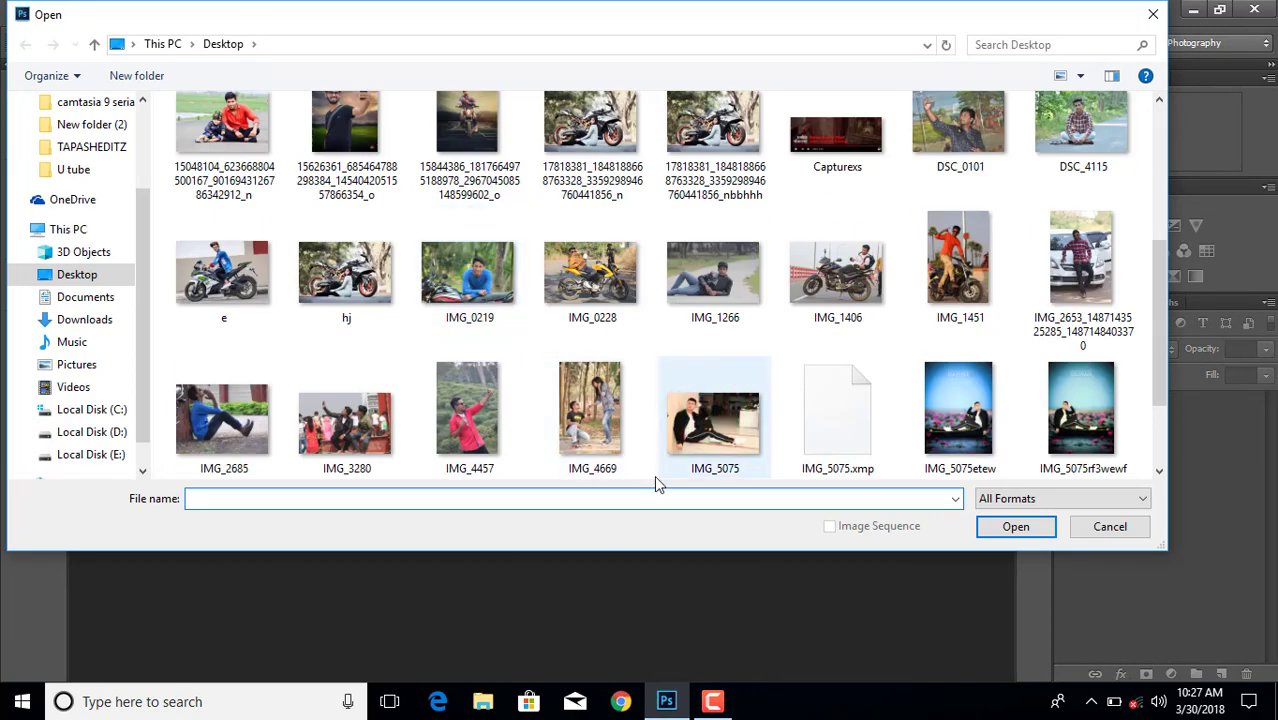
{"action": "left_click", "coordinate": [1016, 527]}
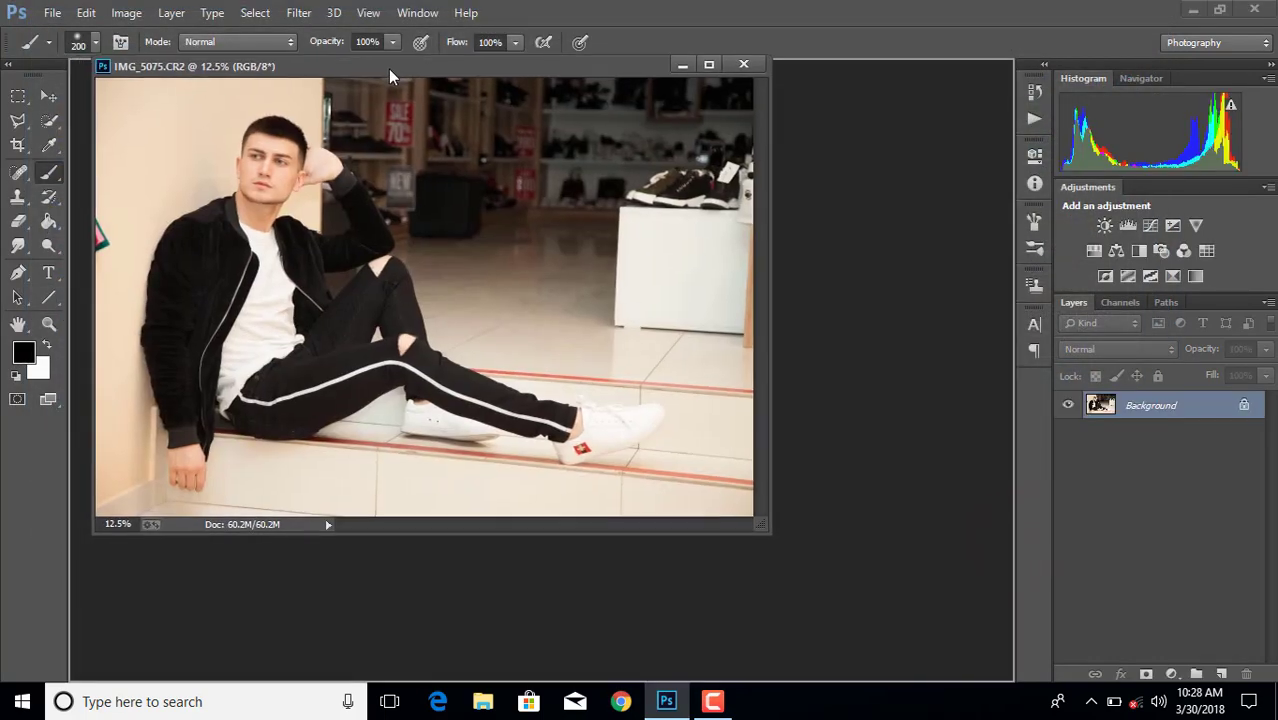
Dock the photo, unlock its Background as Layer 0, and select the Pen tool
{"action": "left_click_drag", "start_coordinate": [388, 68], "coordinate": [393, 68]}
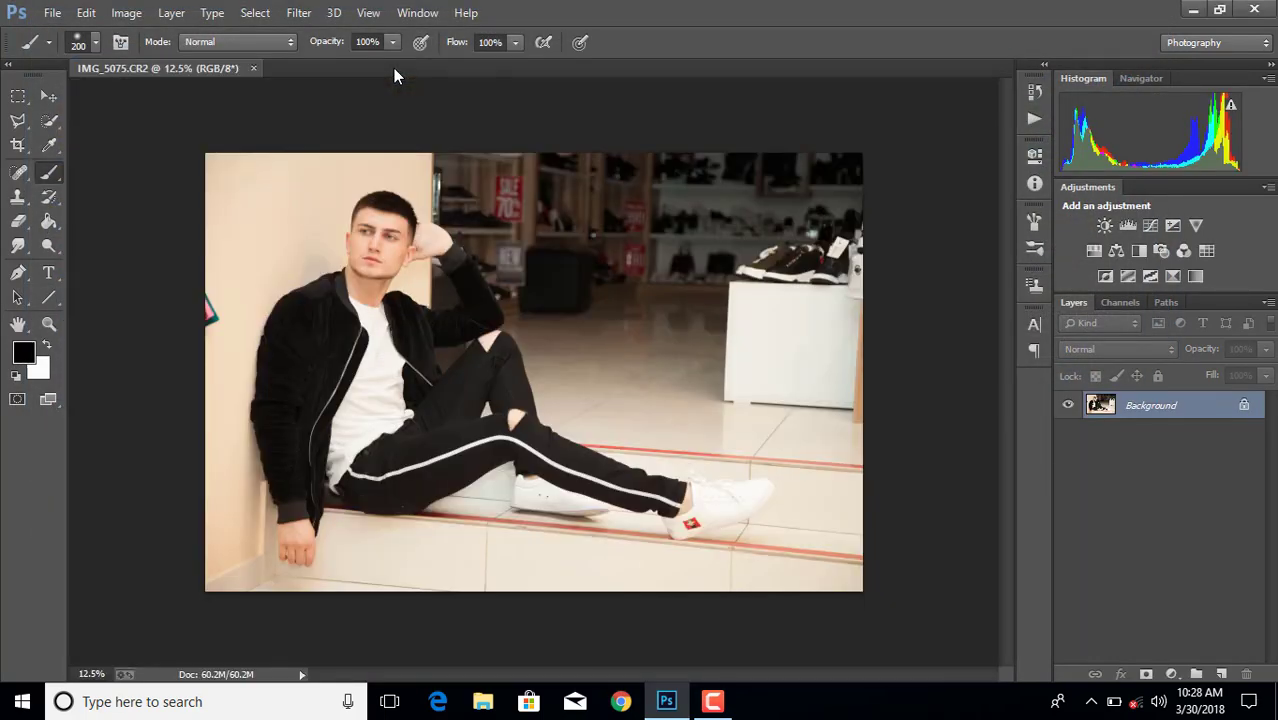
{"action": "left_click", "coordinate": [1245, 405]}
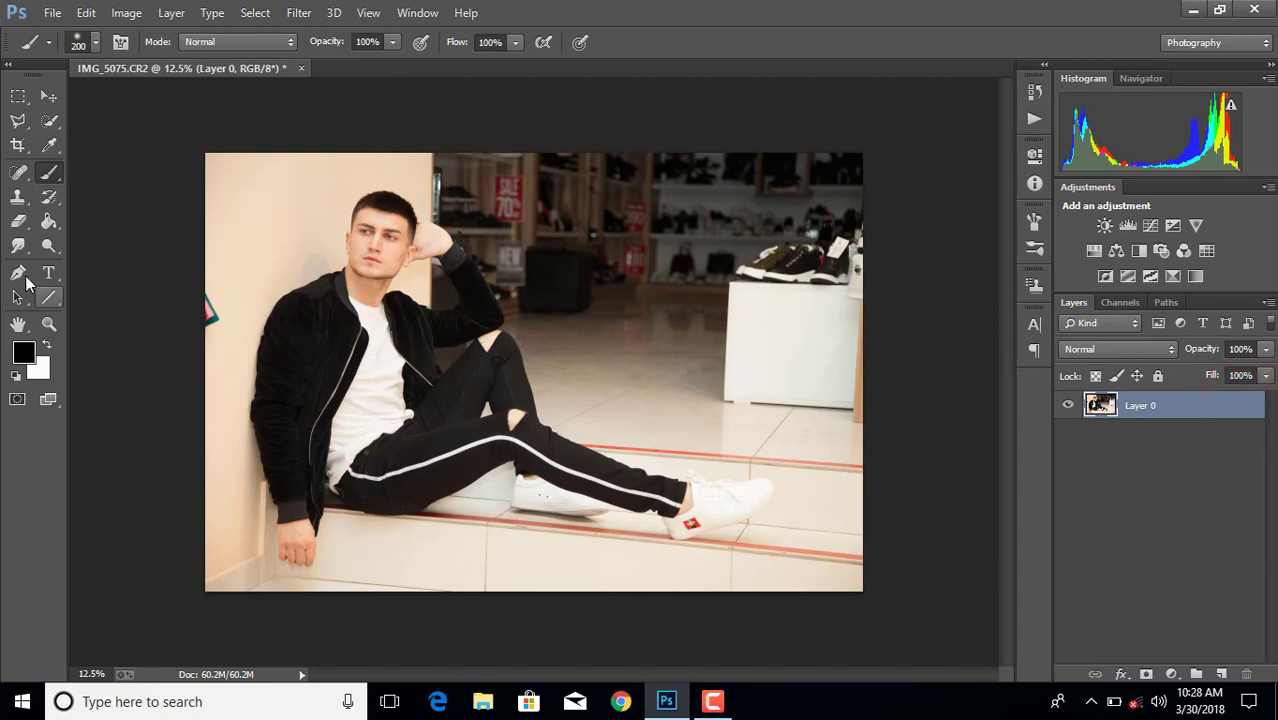
{"action": "left_click", "coordinate": [18, 274]}
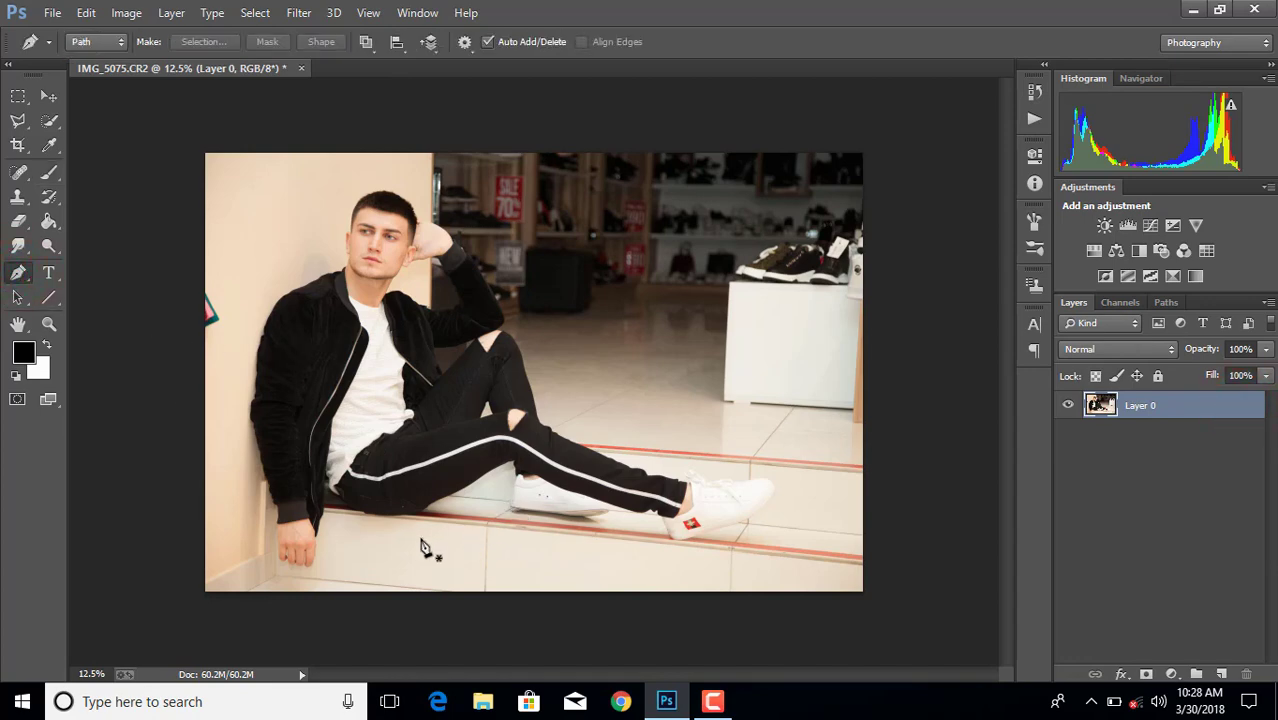
Zoom in and place Pen anchors along the leg's upper edge
{"action": "key", "text": "ctrl+plus"}
{"action": "key", "text": "ctrl+plus"}
{"action": "key", "text": "ctrl+plus"}
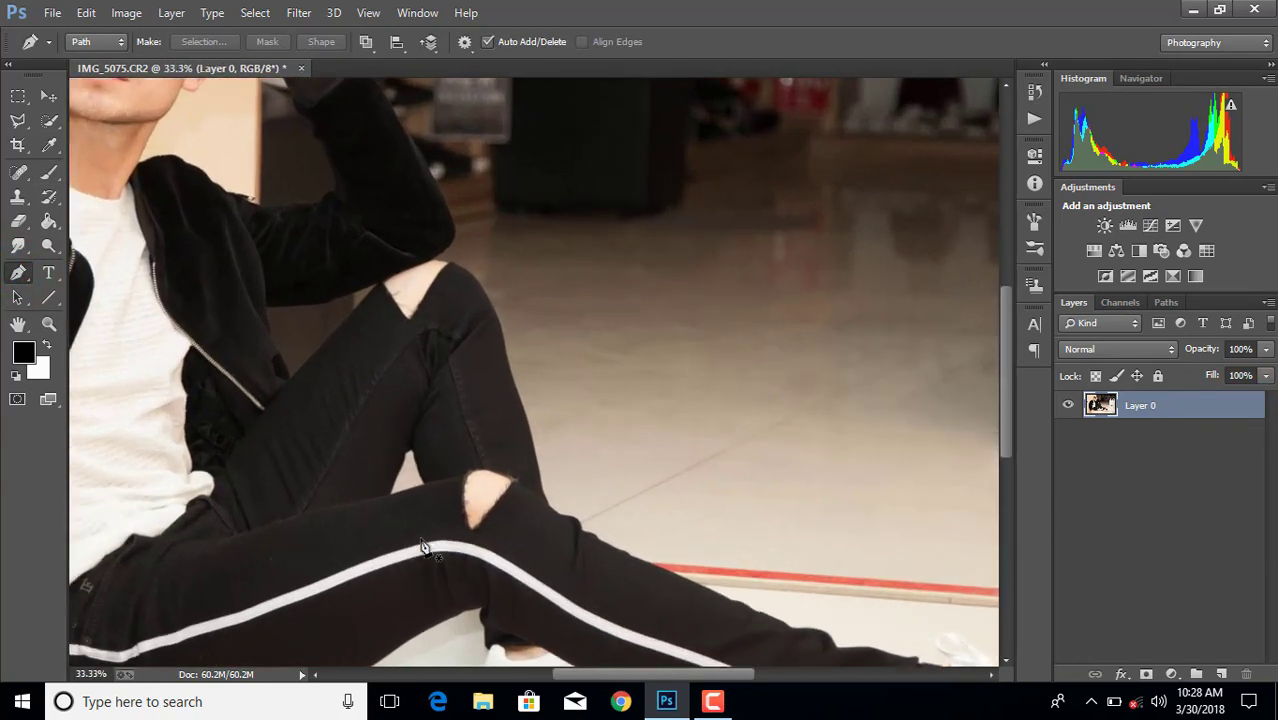
{"action": "key", "text": "ctrl+plus"}
{"action": "key", "text": "ctrl+plus"}
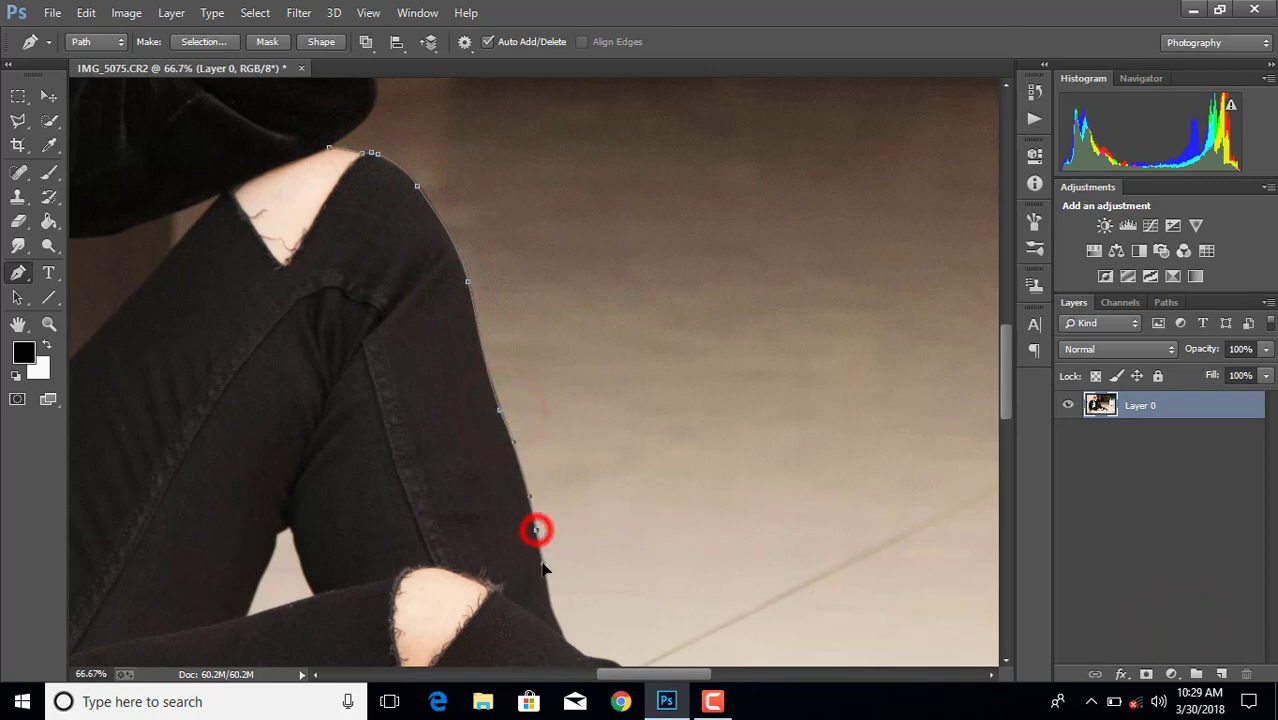
{"action": "left_click_drag", "start_coordinate": [1005, 350], "coordinate": [1005, 425]}
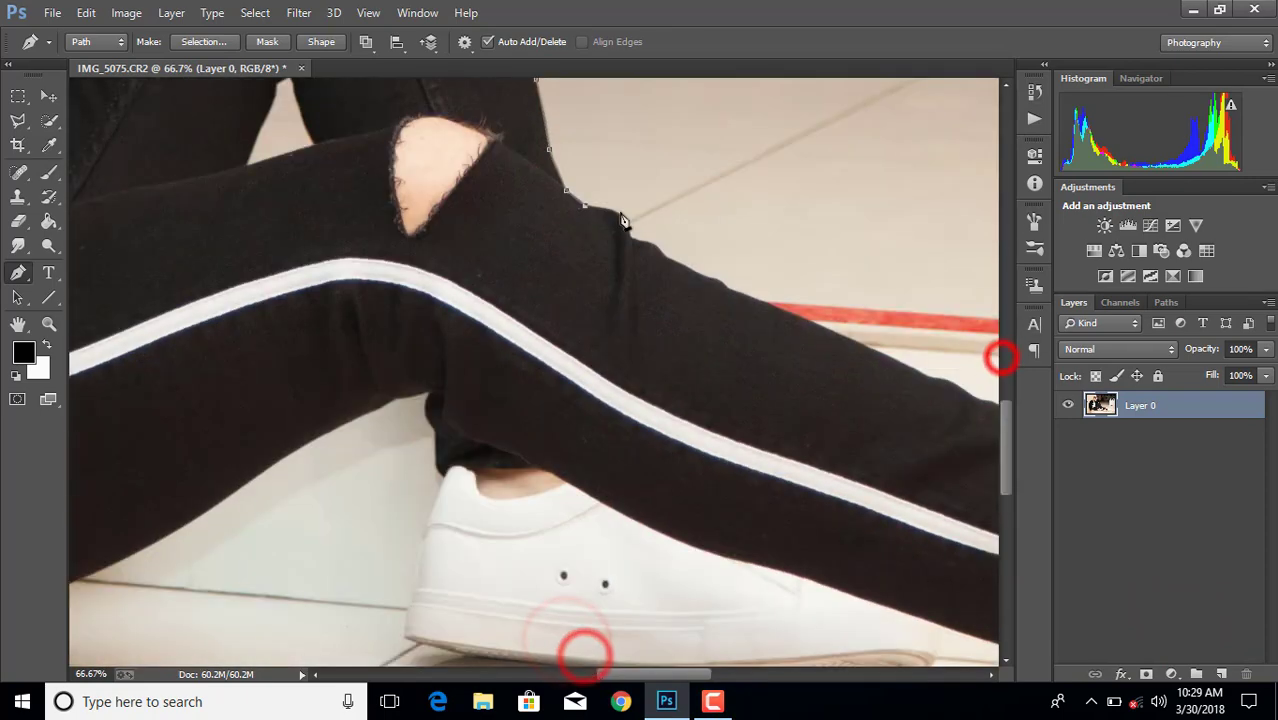
{"action": "left_click", "coordinate": [611, 207]}
{"action": "left_click", "coordinate": [631, 238]}
{"action": "left_click", "coordinate": [665, 258]}
{"action": "left_click", "coordinate": [712, 280]}
{"action": "left_click", "coordinate": [812, 322]}
{"action": "left_click", "coordinate": [870, 349]}
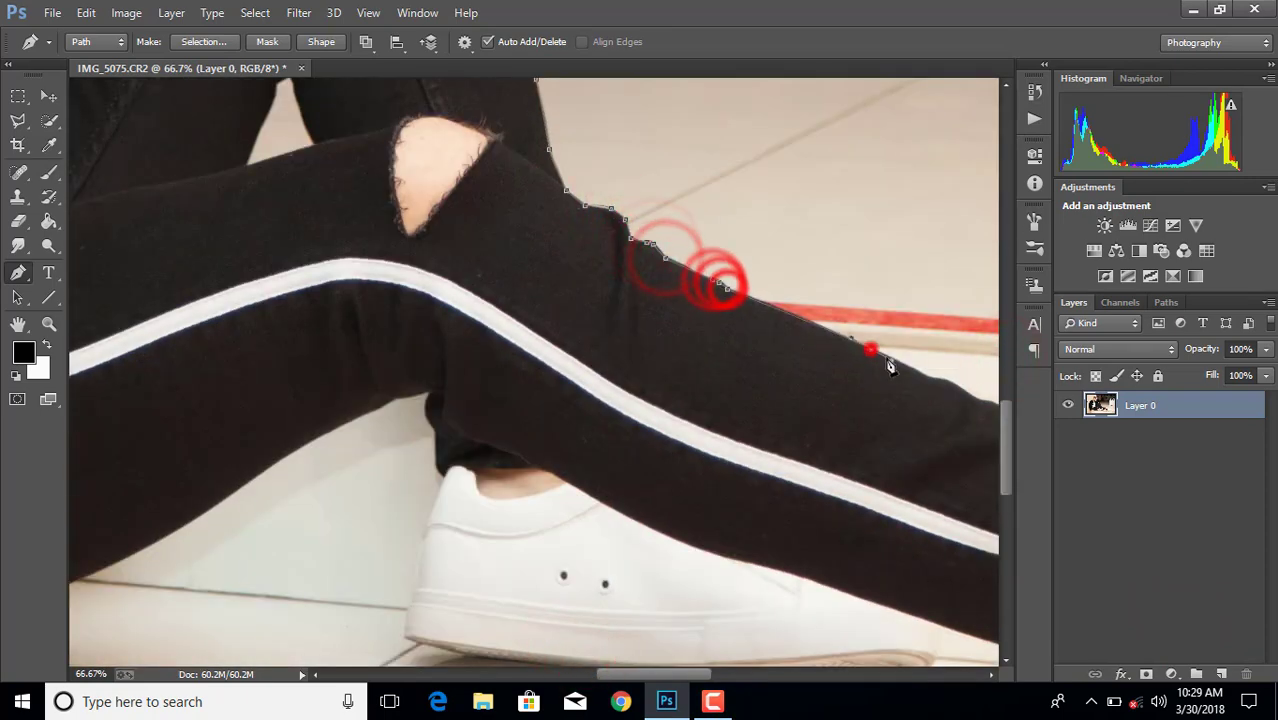
{"action": "left_click", "coordinate": [928, 376]}
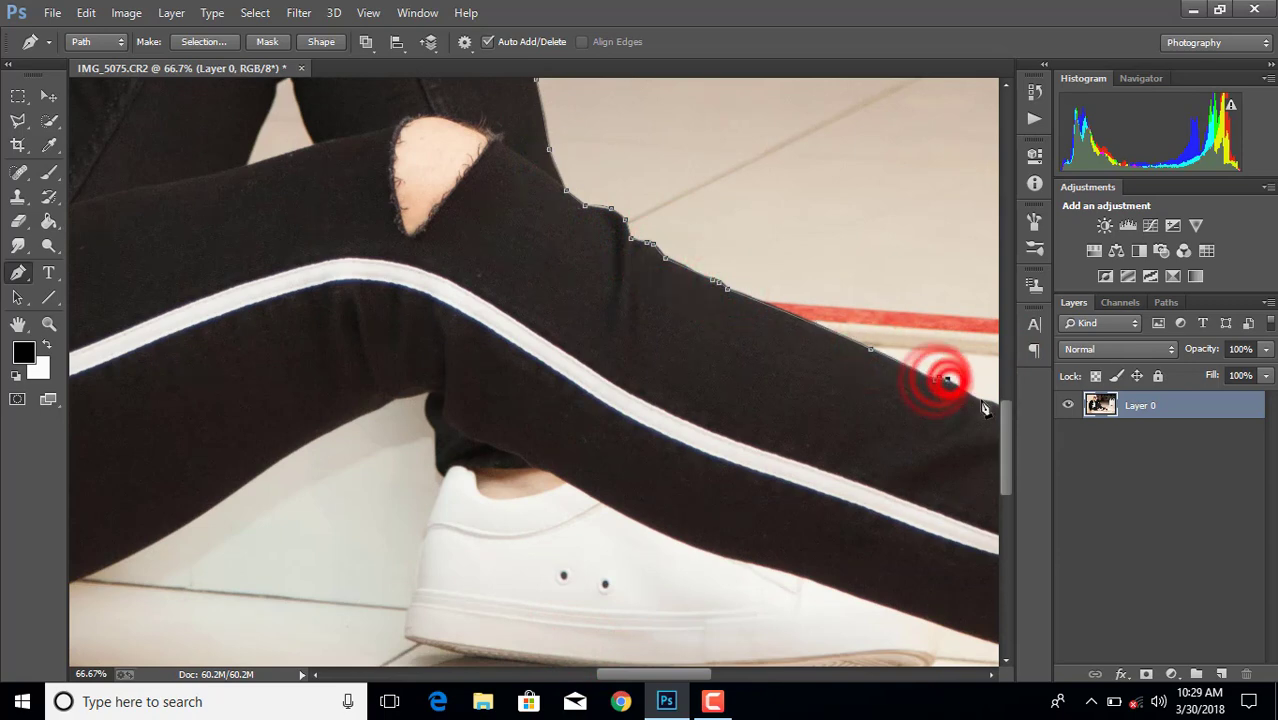
Continue the path along the trouser top and down the cuff toward the shoe
{"action": "left_click_drag", "start_coordinate": [655, 674], "coordinate": [750, 674]}
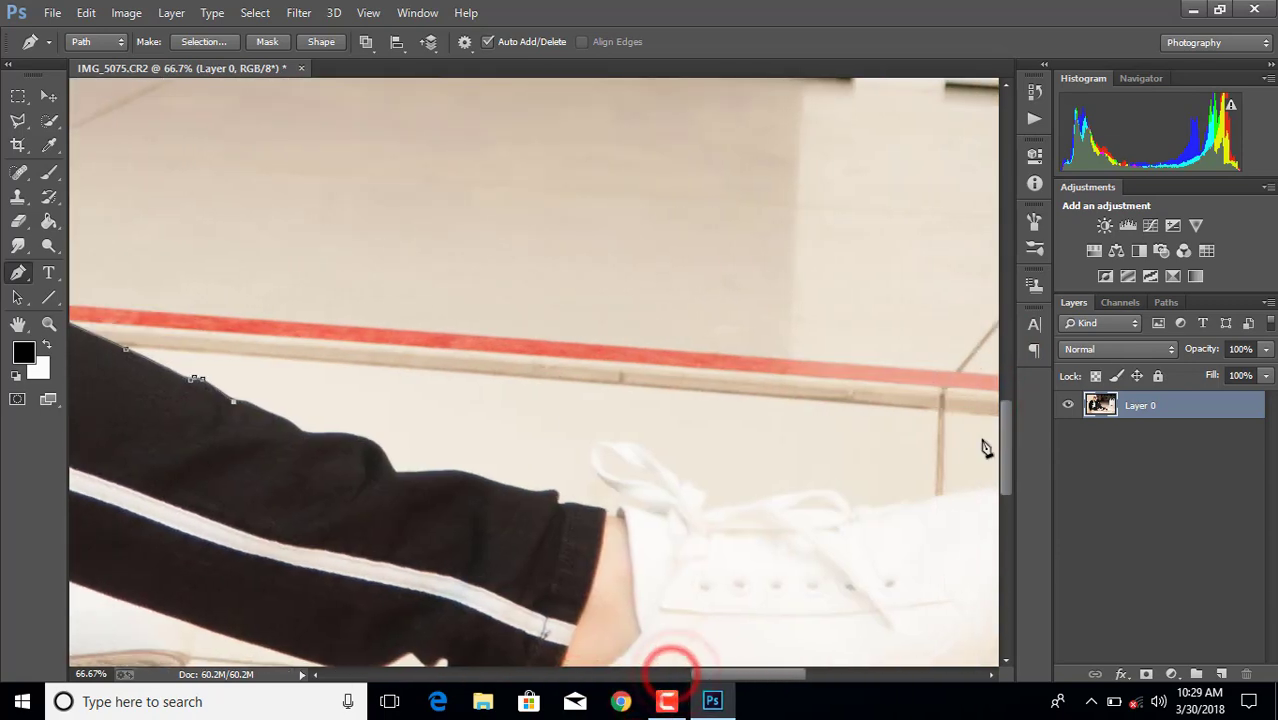
{"action": "left_click", "coordinate": [354, 435]}
{"action": "left_click", "coordinate": [389, 460]}
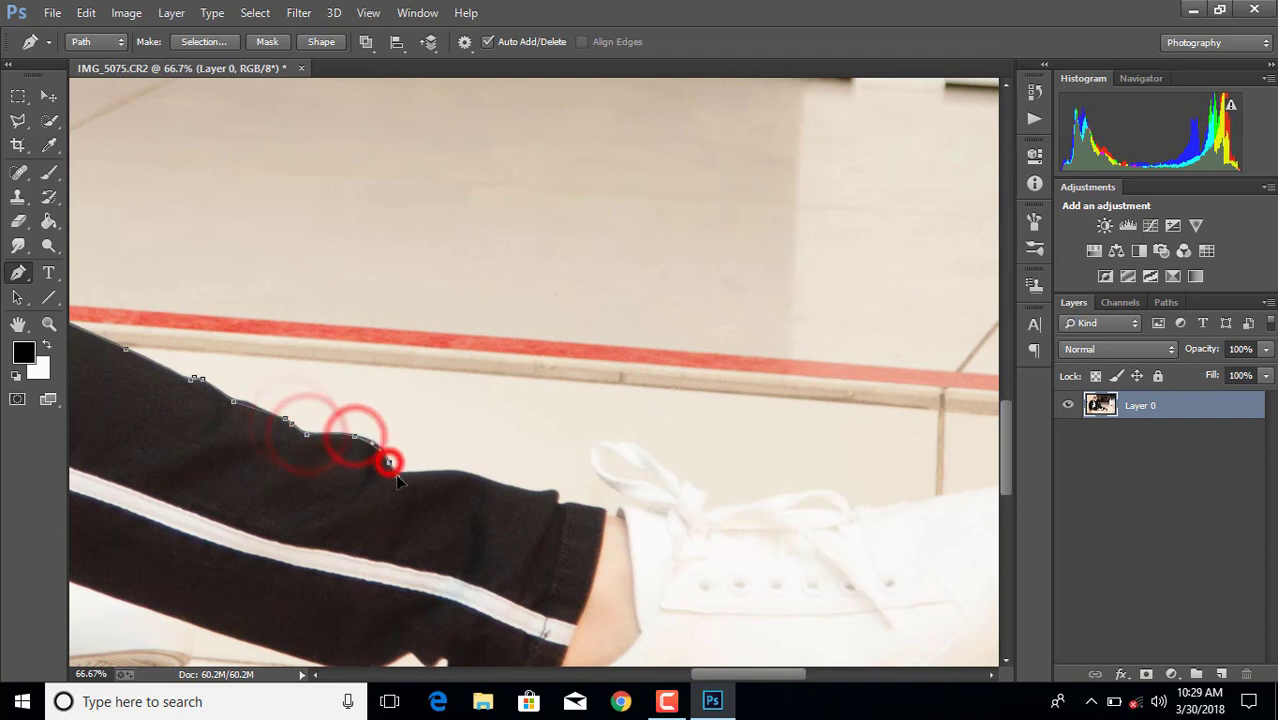
{"action": "left_click", "coordinate": [437, 469]}
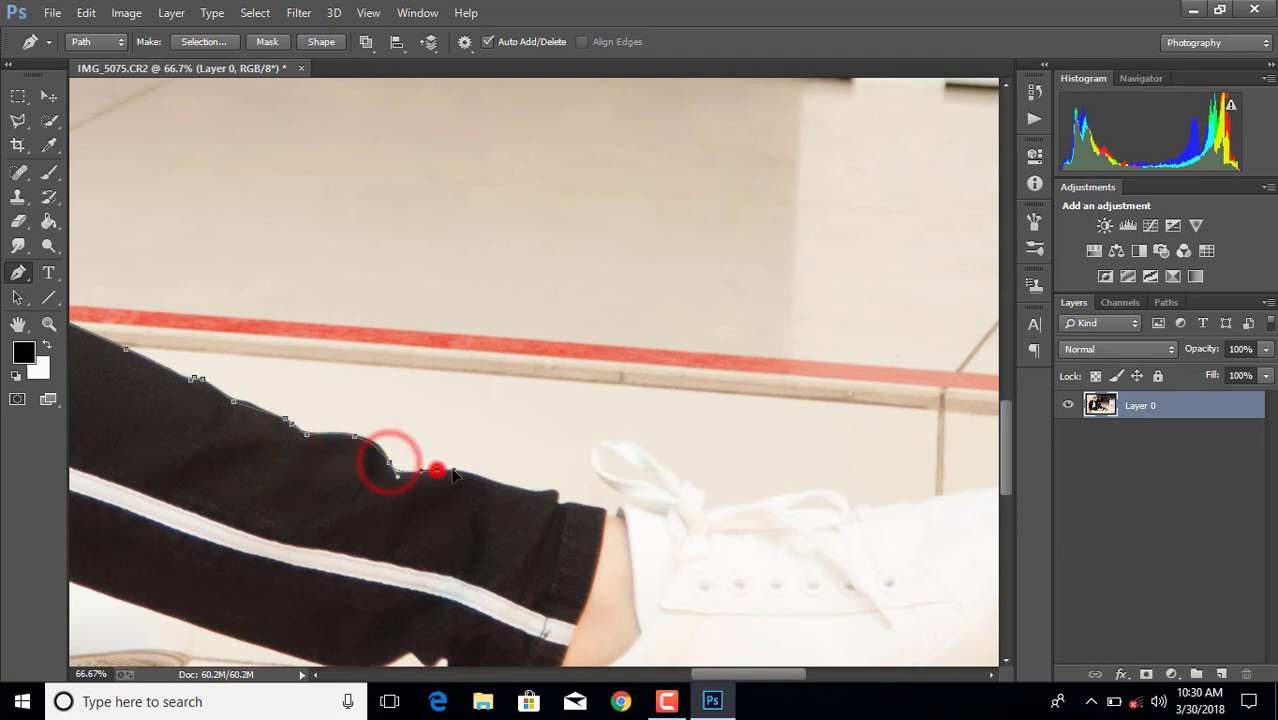
{"action": "left_click", "coordinate": [562, 500]}
{"action": "left_click", "coordinate": [608, 513]}
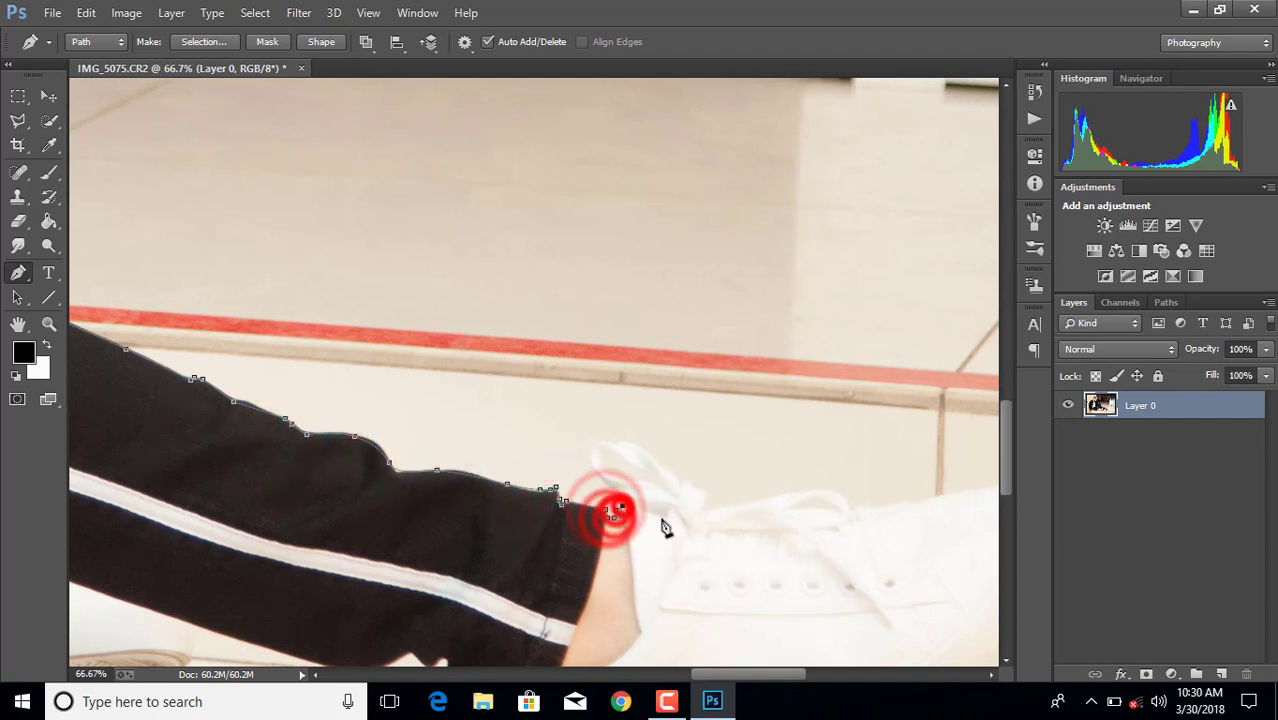
{"action": "left_click", "coordinate": [665, 508]}
Trace the path around the shoe lace loop and along the top of the shoe
{"action": "left_click", "coordinate": [621, 491]}
{"action": "left_click", "coordinate": [594, 470]}
{"action": "left_click", "coordinate": [597, 441]}
{"action": "left_click", "coordinate": [617, 441]}
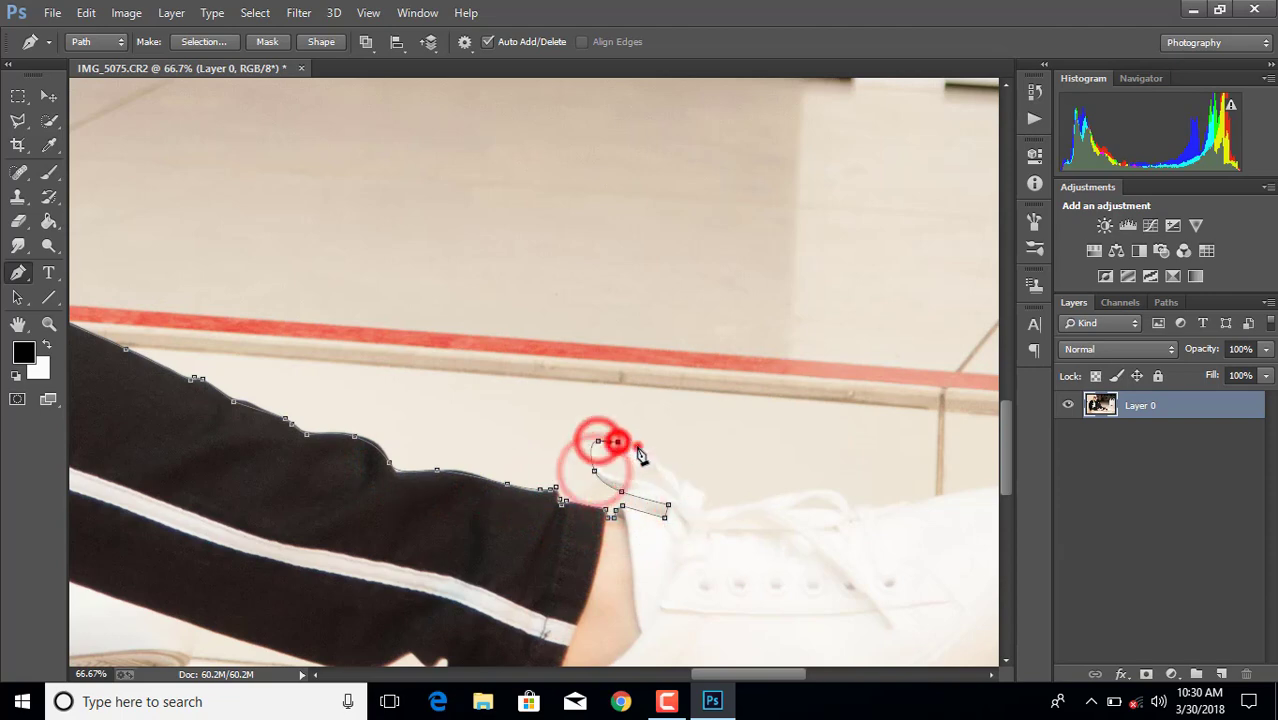
{"action": "left_click", "coordinate": [652, 458]}
{"action": "left_click", "coordinate": [699, 490]}
{"action": "left_click", "coordinate": [760, 501]}
{"action": "left_click", "coordinate": [818, 489]}
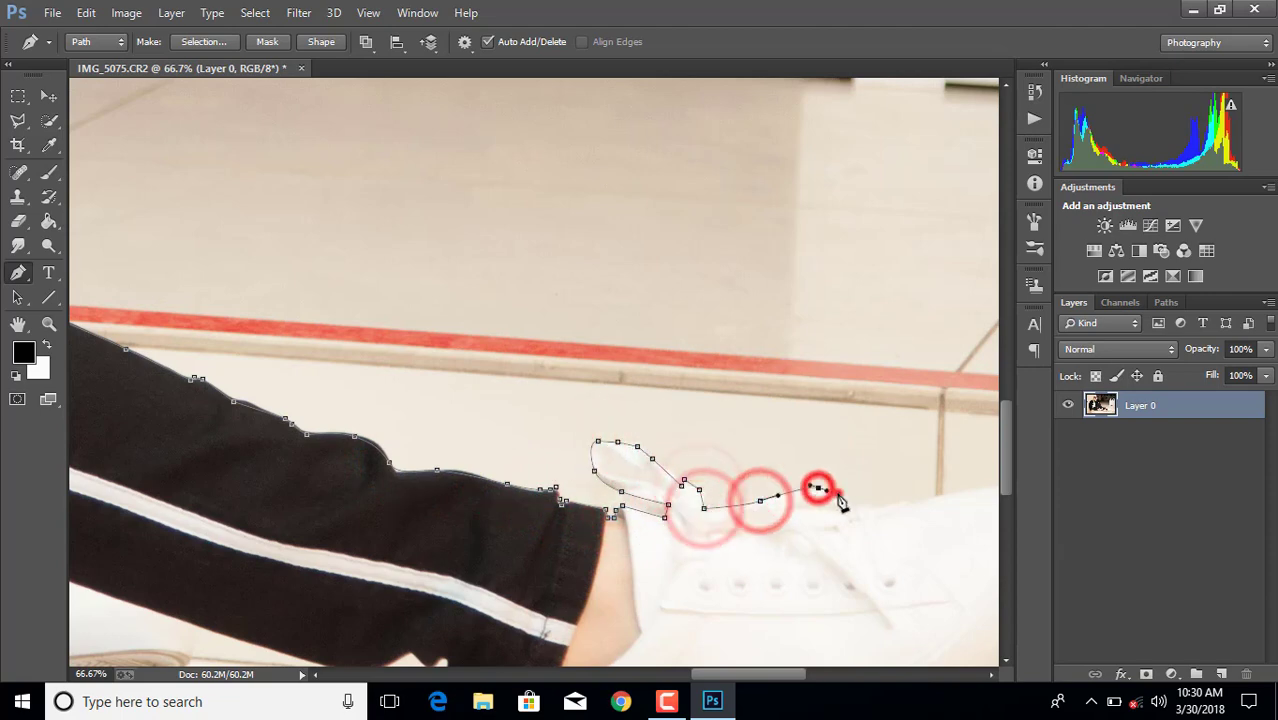
Curve the path around the shoe's toe and along its bottom edge
{"action": "left_click", "coordinate": [905, 508]}
{"action": "left_click_drag", "start_coordinate": [747, 672], "coordinate": [797, 672]}
{"action": "left_click_drag", "start_coordinate": [1008, 440], "coordinate": [1008, 490]}
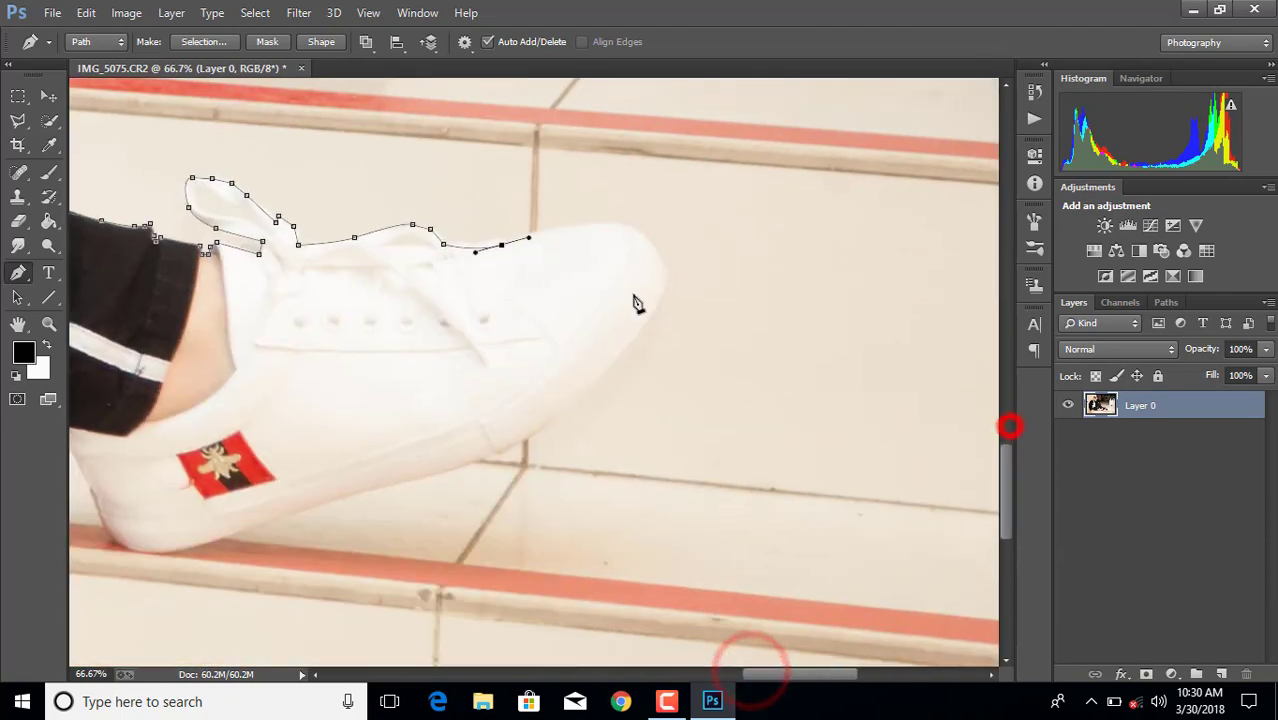
{"action": "mouse_move", "coordinate": [661, 262]}
{"action": "left_mouse_down"}
{"action": "mouse_move", "coordinate": [645, 359]}
{"action": "mouse_move", "coordinate": [579, 399]}
{"action": "left_mouse_up"}
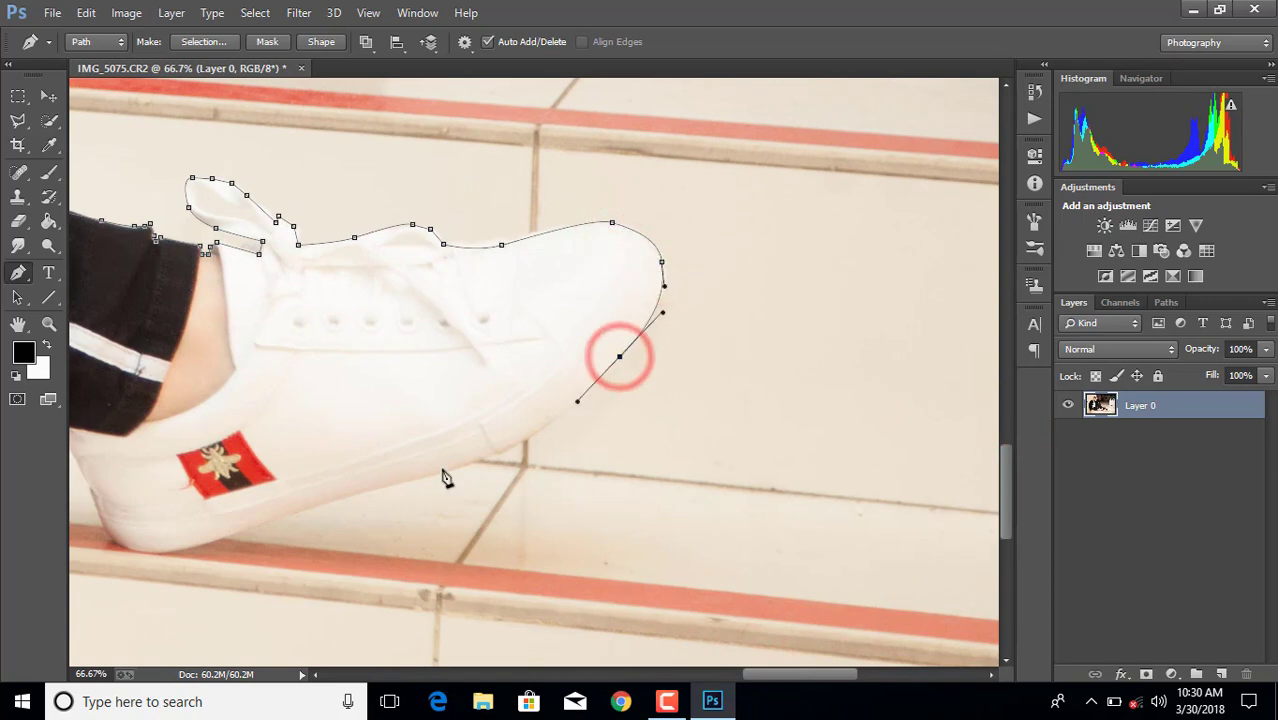
{"action": "left_click_drag", "start_coordinate": [465, 462], "coordinate": [421, 484]}
{"action": "mouse_move", "coordinate": [267, 519]}
{"action": "left_mouse_down"}
{"action": "mouse_move", "coordinate": [162, 560]}
{"action": "mouse_move", "coordinate": [106, 528]}
{"action": "left_mouse_up"}
Trace the trouser leg's lower edge and curve along the other shoe's sole
{"action": "left_click_drag", "start_coordinate": [787, 673], "coordinate": [690, 673]}
{"action": "left_click_drag", "start_coordinate": [854, 487], "coordinate": [835, 437]}
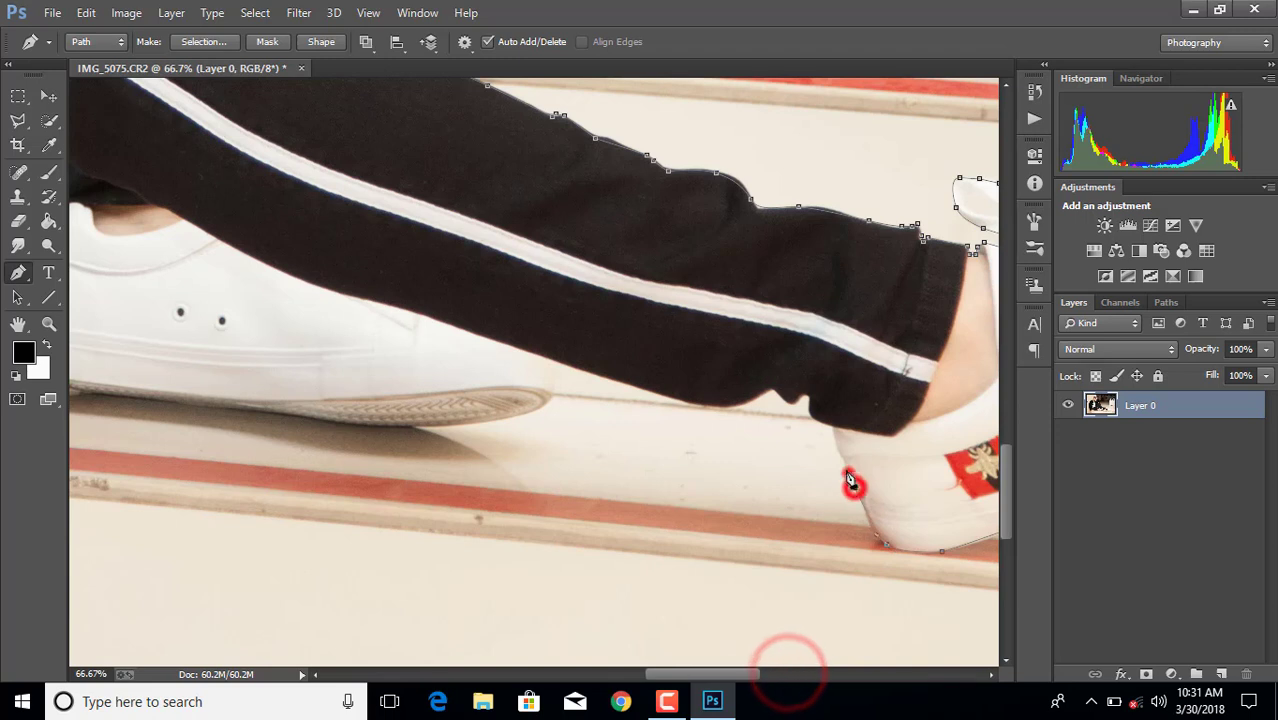
{"action": "left_click", "coordinate": [806, 401]}
{"action": "mouse_move", "coordinate": [775, 390]}
{"action": "left_mouse_down"}
{"action": "mouse_move", "coordinate": [747, 414]}
{"action": "mouse_move", "coordinate": [648, 393]}
{"action": "left_mouse_up"}
{"action": "left_click", "coordinate": [563, 369]}
{"action": "left_click", "coordinate": [552, 384]}
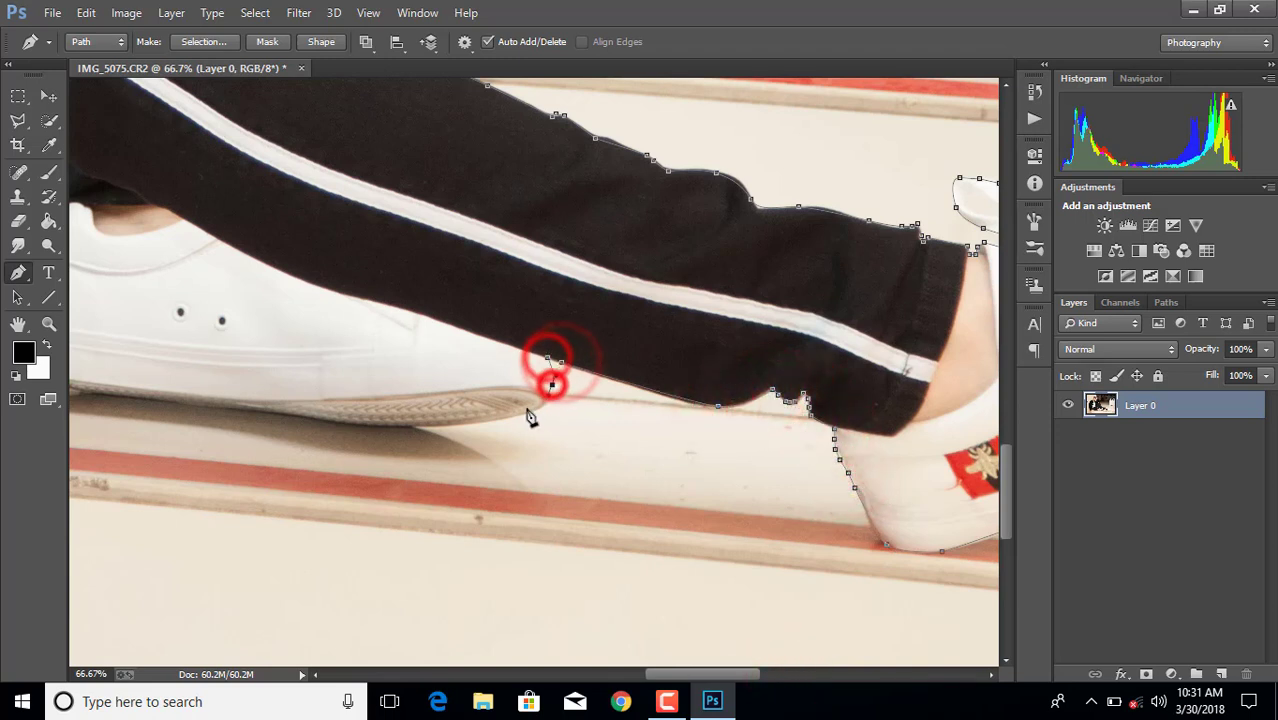
{"action": "left_click_drag", "start_coordinate": [512, 415], "coordinate": [467, 428]}
{"action": "left_click_drag", "start_coordinate": [369, 426], "coordinate": [338, 428]}
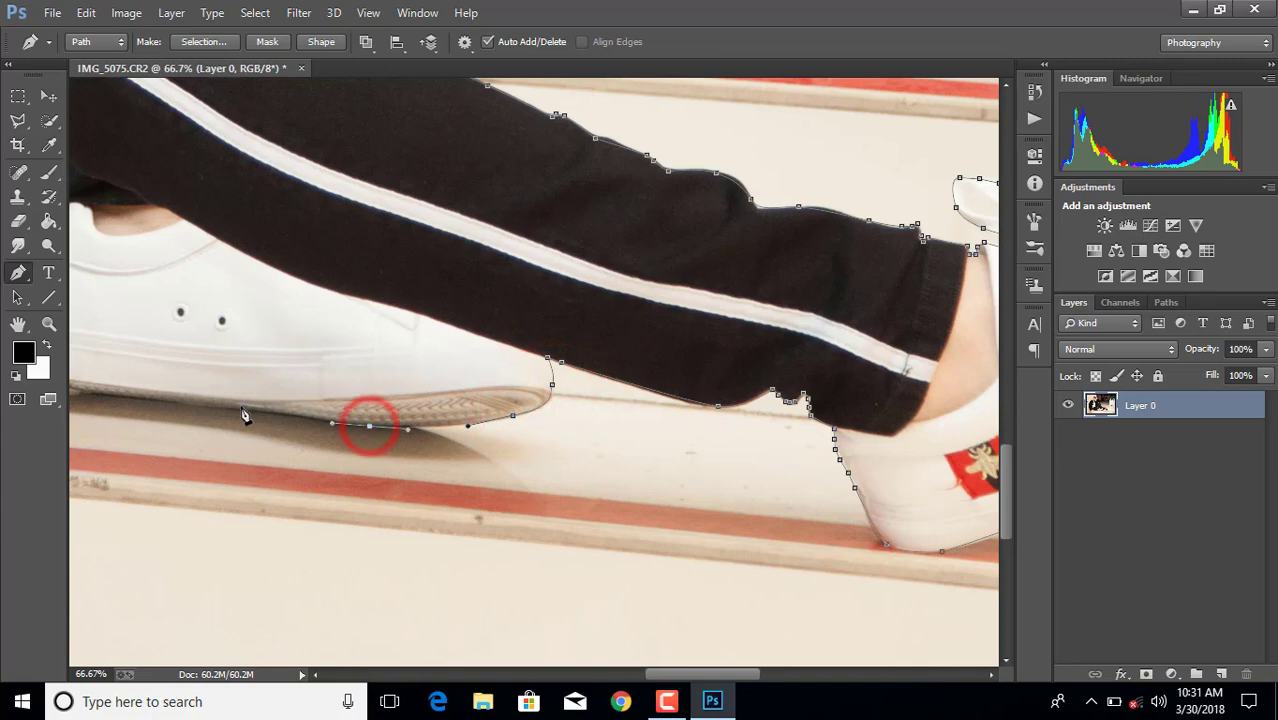
{"action": "left_click_drag", "start_coordinate": [741, 672], "coordinate": [658, 660]}
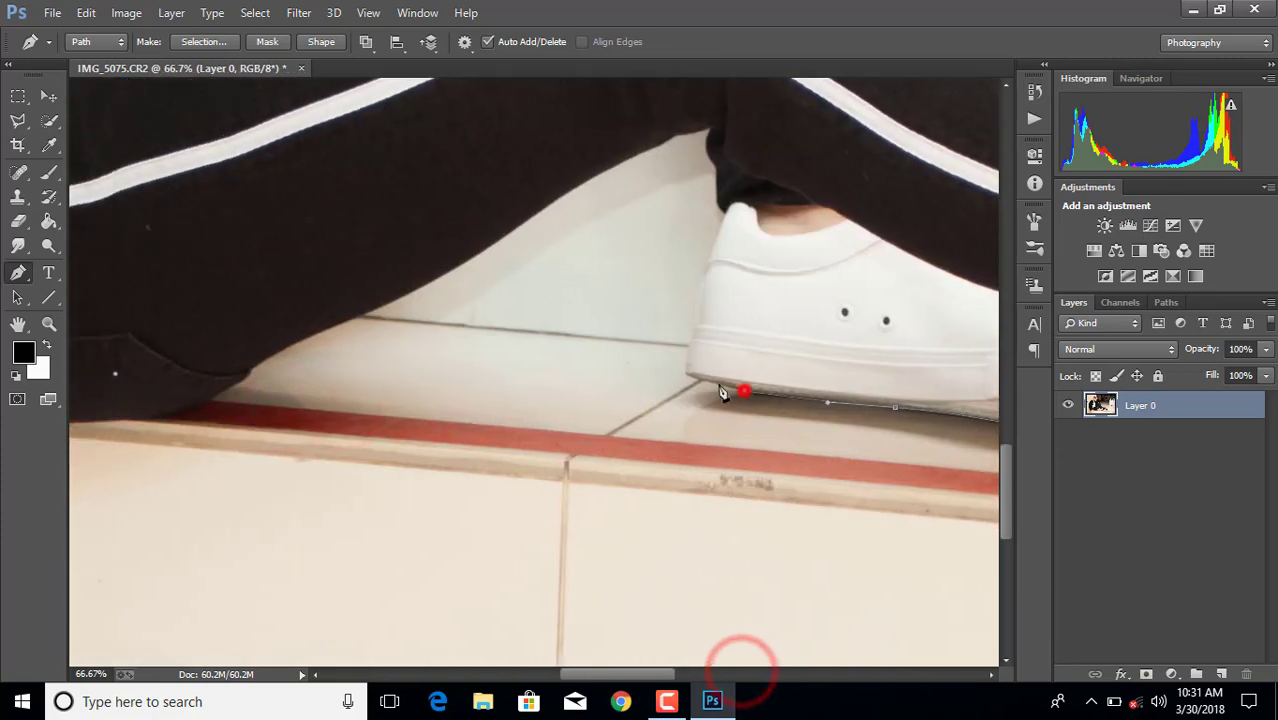
Extend the path up the shoe's heel and along the trouser edge
{"action": "left_click", "coordinate": [688, 343]}
{"action": "left_click", "coordinate": [705, 265]}
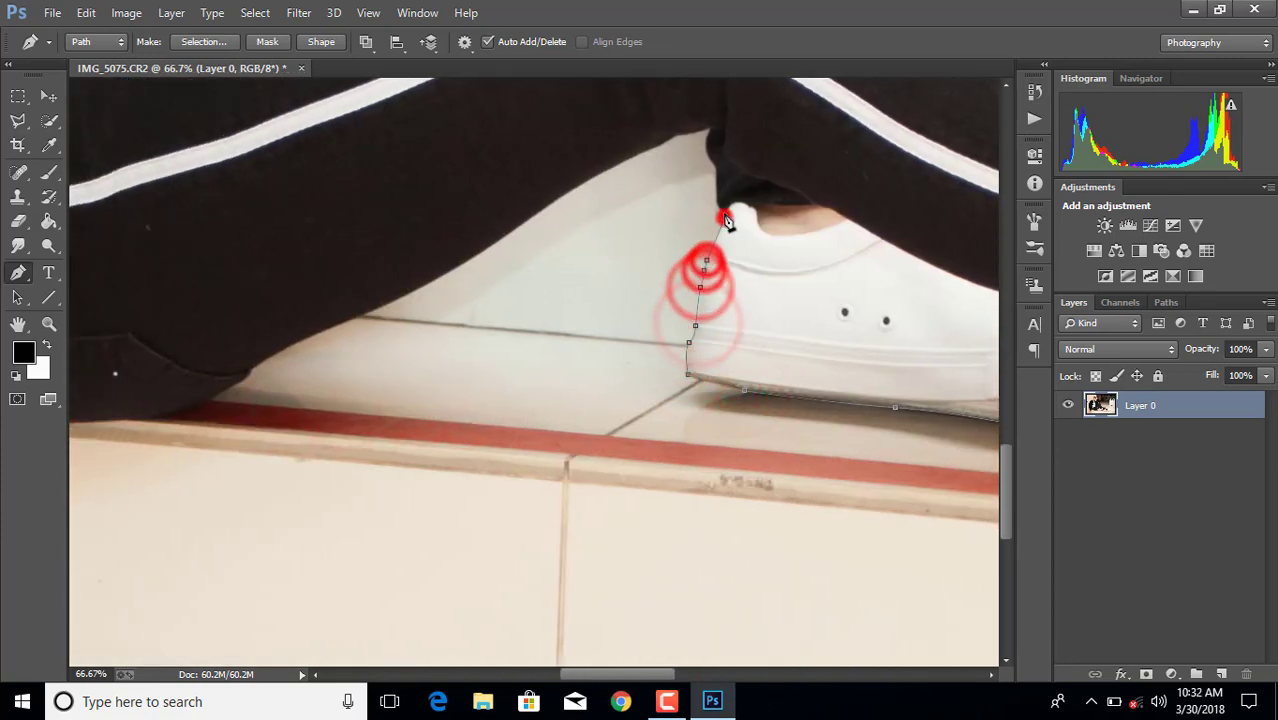
{"action": "left_click", "coordinate": [720, 207]}
{"action": "left_click", "coordinate": [713, 160]}
{"action": "left_click", "coordinate": [709, 128]}
{"action": "left_click", "coordinate": [607, 170]}
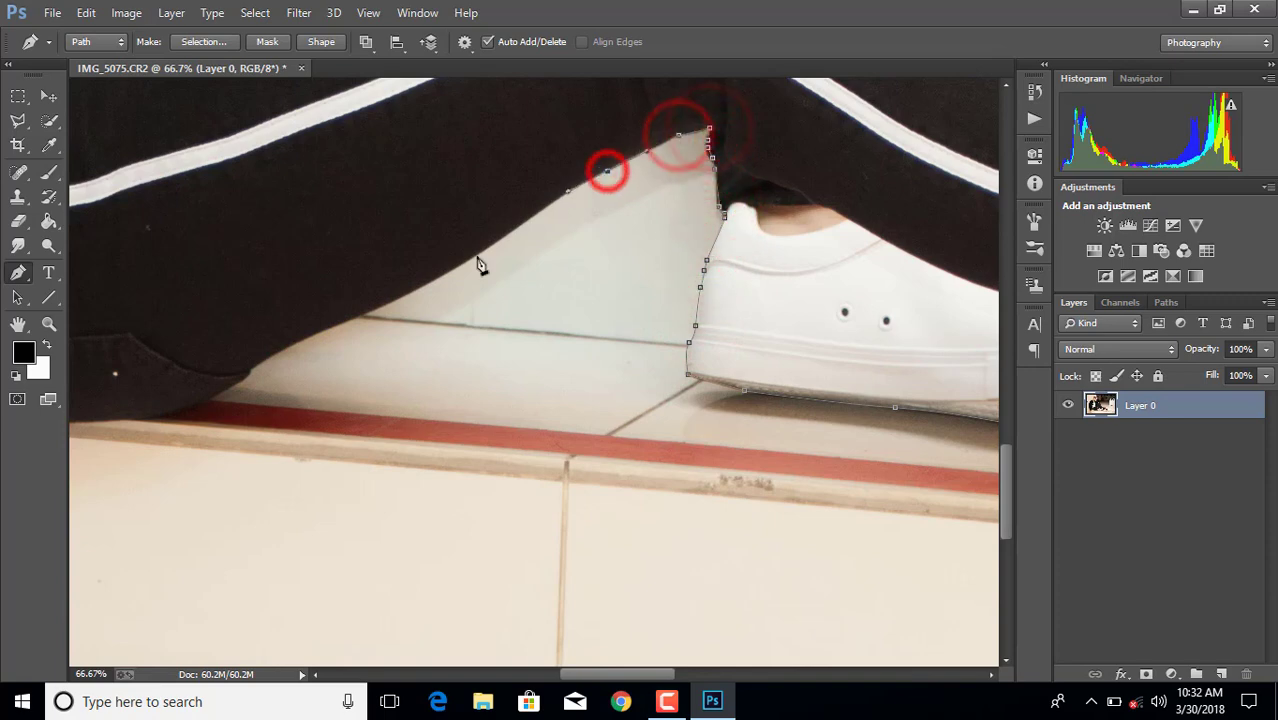
{"action": "left_click", "coordinate": [544, 207]}
{"action": "left_click_drag", "start_coordinate": [381, 303], "coordinate": [280, 358]}
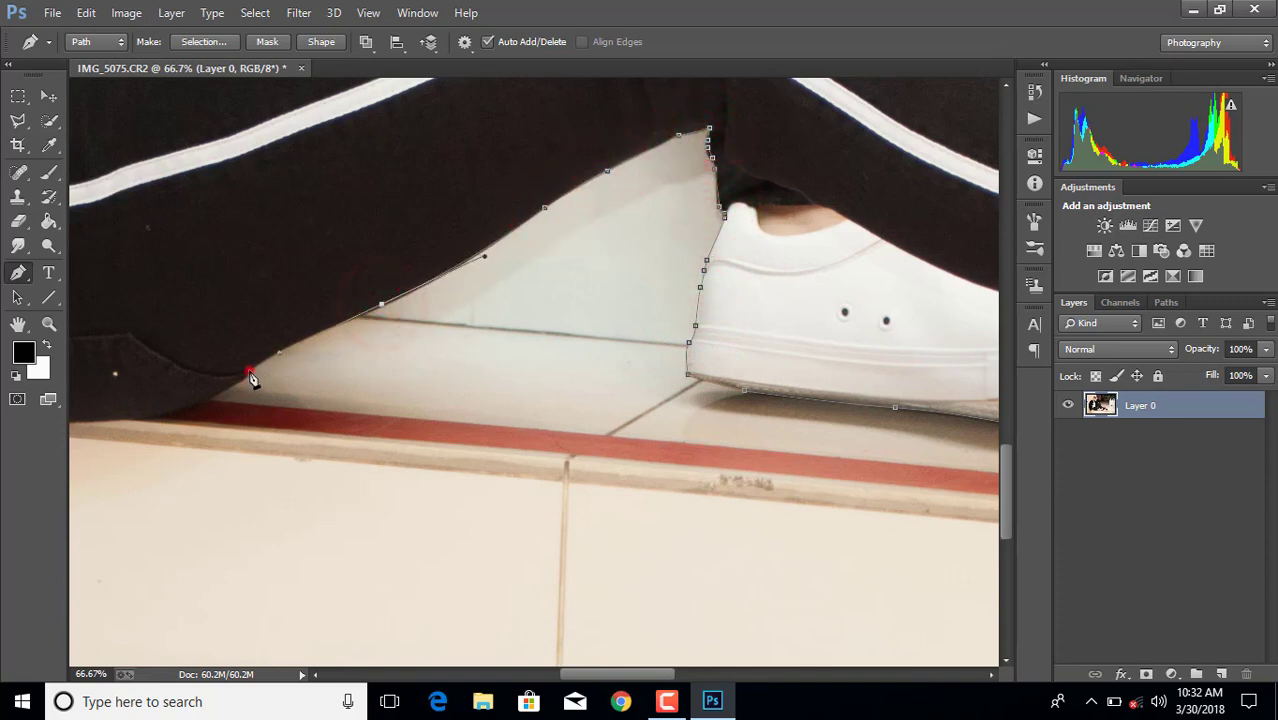
{"action": "left_click_drag", "start_coordinate": [585, 674], "coordinate": [490, 674]}
Trace the trousers' underside up to the shirt, then down the sleeve edge
{"action": "left_click_drag", "start_coordinate": [810, 425], "coordinate": [678, 420]}
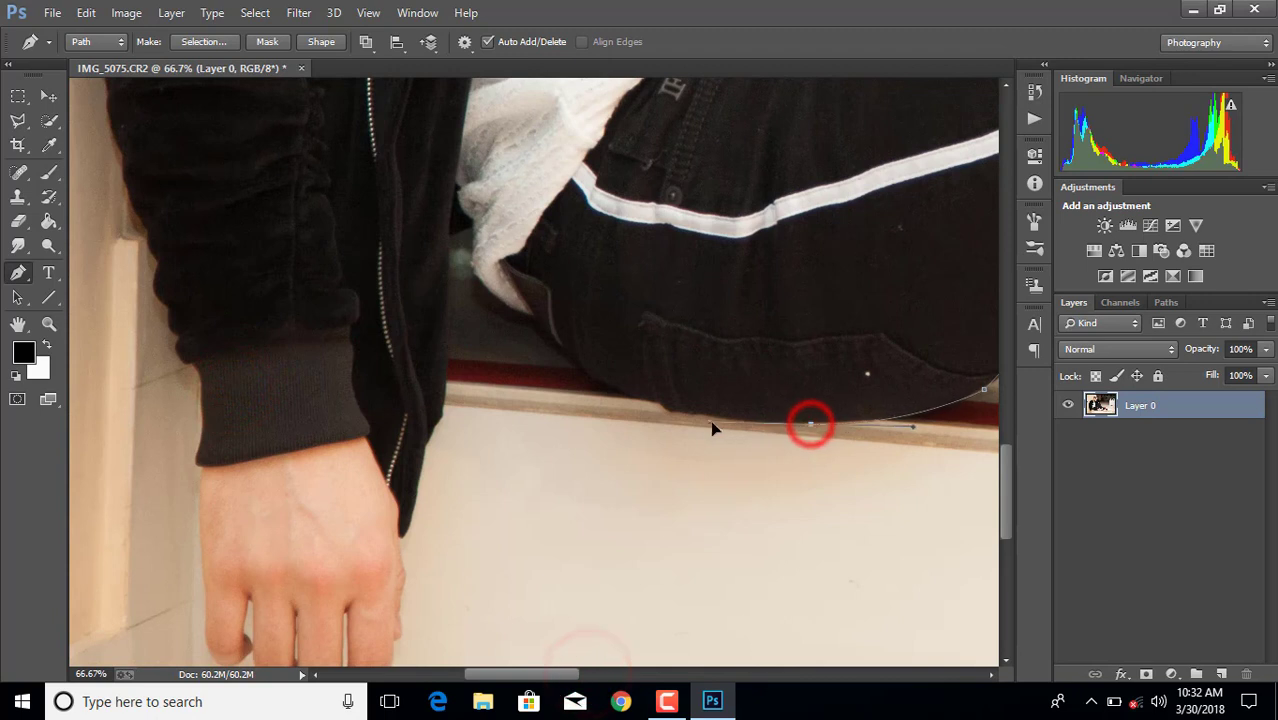
{"action": "left_click", "coordinate": [575, 364]}
{"action": "left_click", "coordinate": [535, 322]}
{"action": "left_click", "coordinate": [494, 293]}
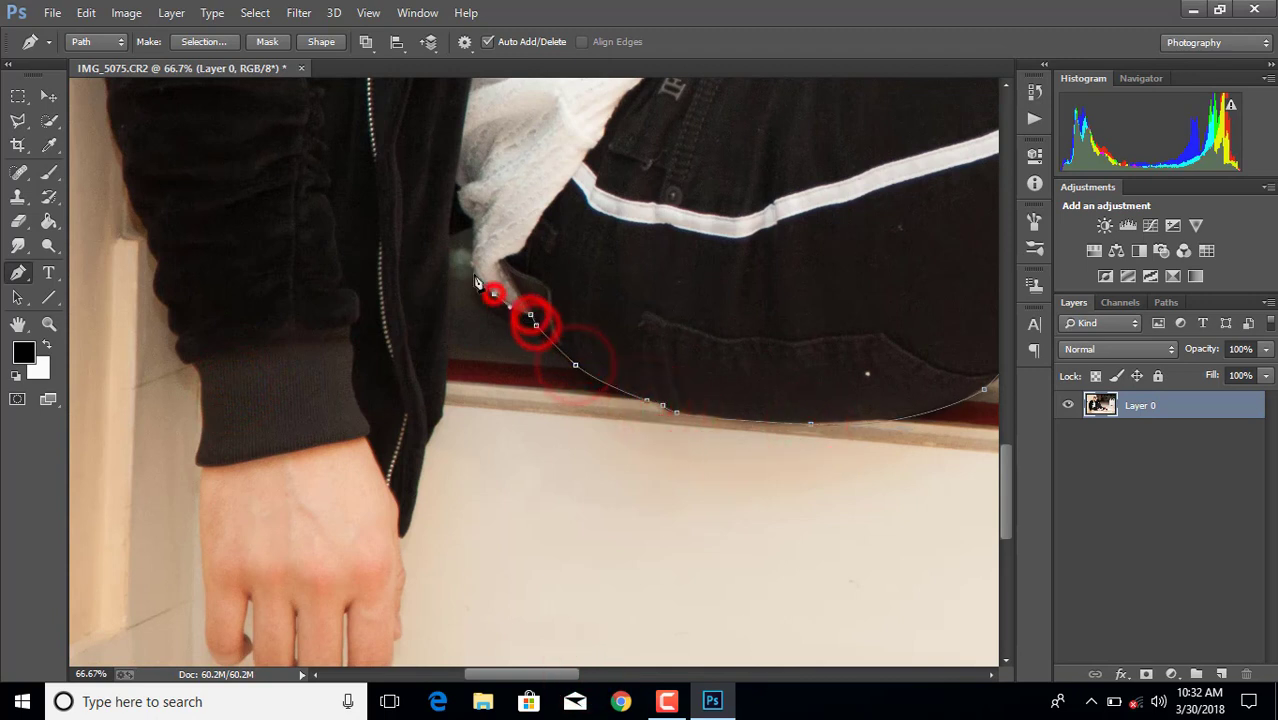
{"action": "left_click", "coordinate": [474, 268]}
{"action": "left_click", "coordinate": [474, 232]}
{"action": "left_click", "coordinate": [447, 323]}
{"action": "left_click", "coordinate": [442, 415]}
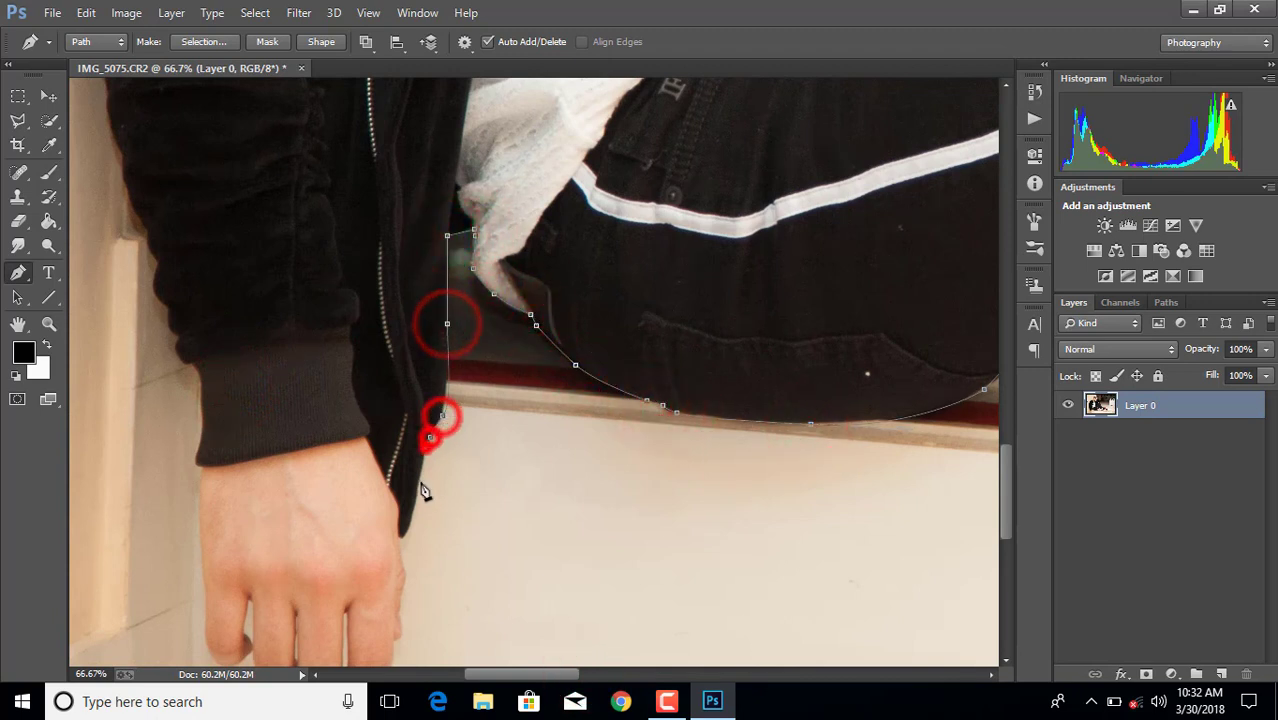
{"action": "left_click", "coordinate": [430, 437]}
{"action": "left_click", "coordinate": [414, 493]}
{"action": "left_click", "coordinate": [406, 521]}
Outline down the first finger, around its tip and along the next fingertip
{"action": "left_click_drag", "start_coordinate": [1008, 458], "coordinate": [1008, 515]}
{"action": "left_click", "coordinate": [401, 228]}
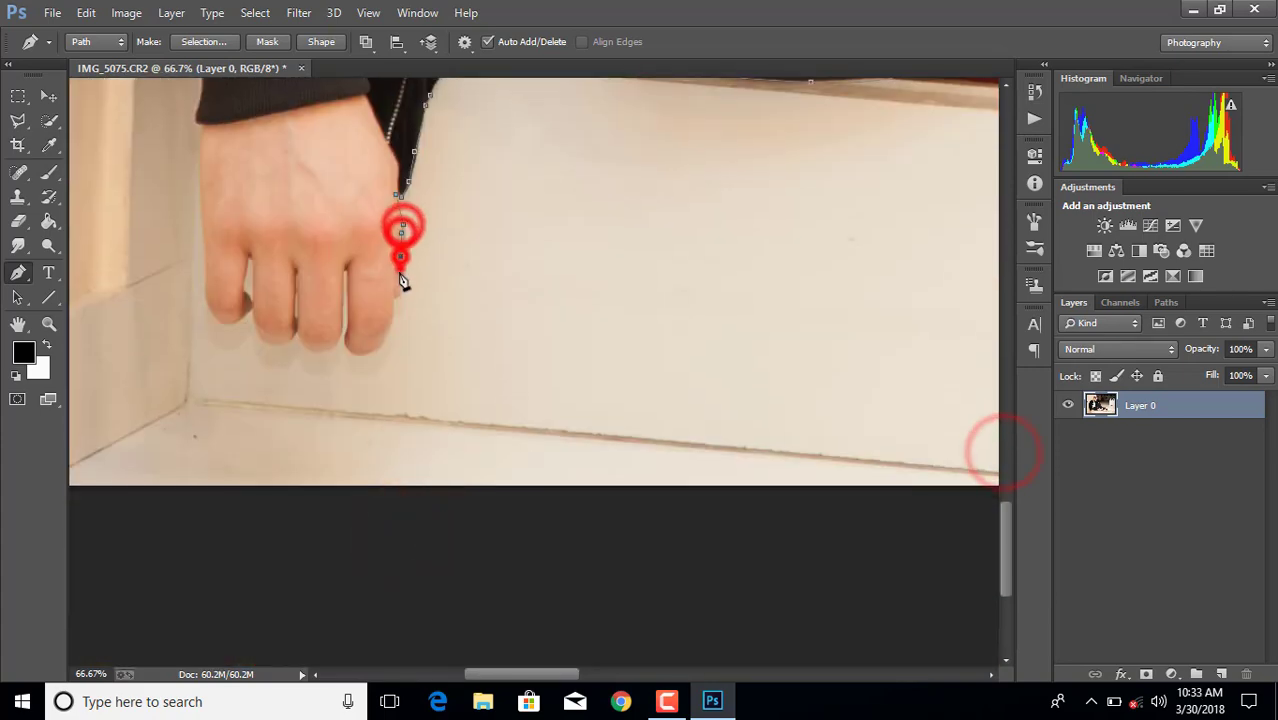
{"action": "left_click", "coordinate": [400, 258]}
{"action": "left_click", "coordinate": [399, 280]}
{"action": "left_click", "coordinate": [397, 297]}
{"action": "left_click", "coordinate": [388, 331]}
{"action": "left_click", "coordinate": [366, 354]}
{"action": "left_click", "coordinate": [358, 354]}
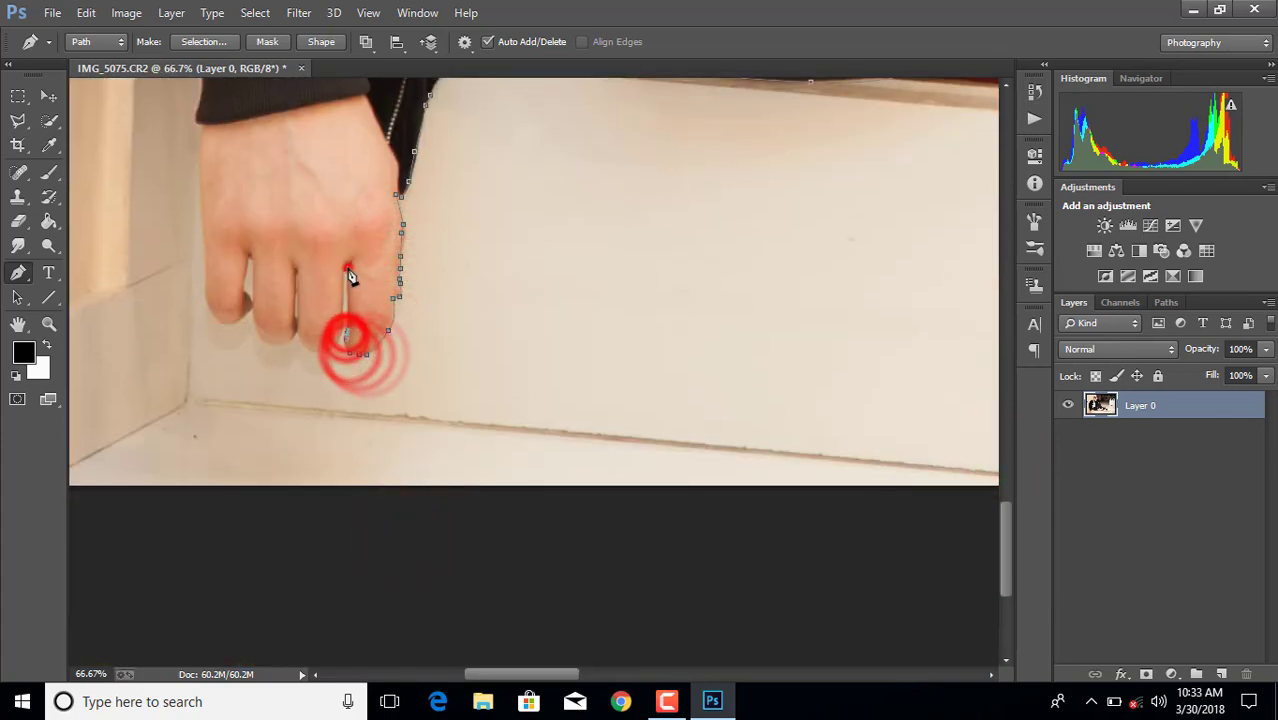
{"action": "left_click", "coordinate": [345, 270]}
{"action": "left_click", "coordinate": [342, 333]}
{"action": "left_click", "coordinate": [313, 348]}
{"action": "left_click", "coordinate": [297, 333]}
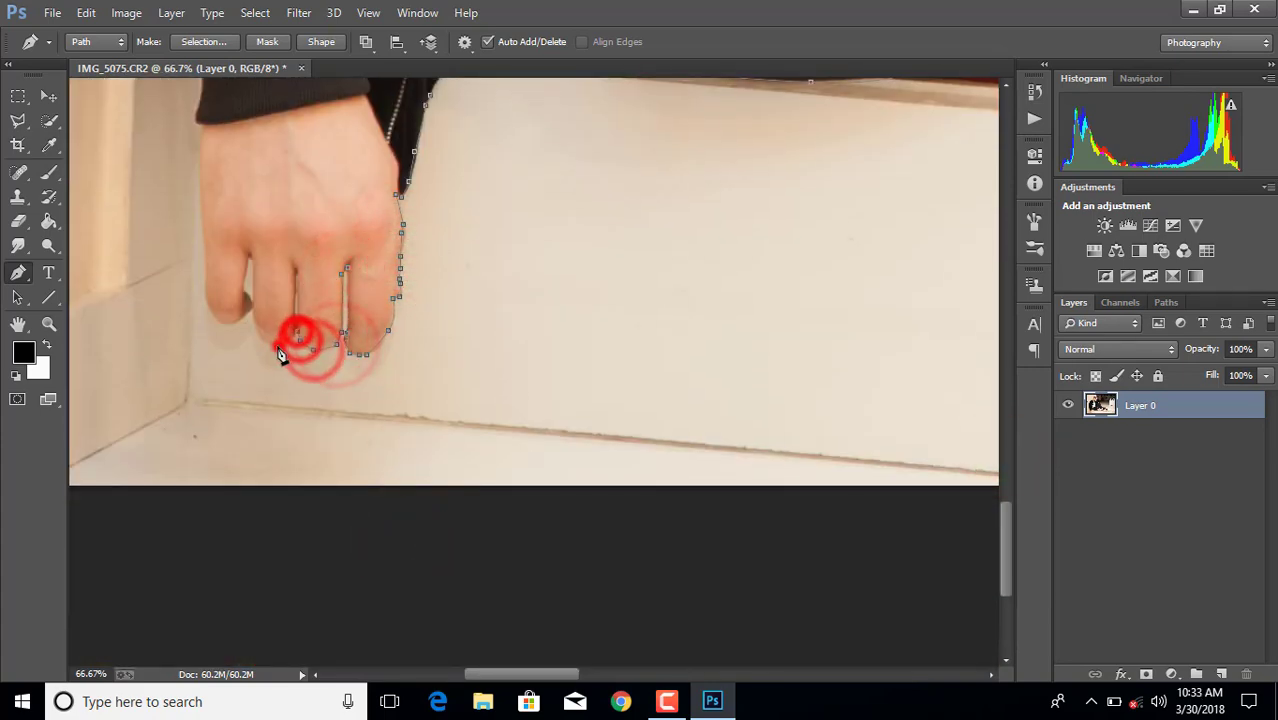
Trace the finger notches, around the little finger and up the hand's left edge
{"action": "left_click", "coordinate": [258, 331]}
{"action": "left_click", "coordinate": [250, 255]}
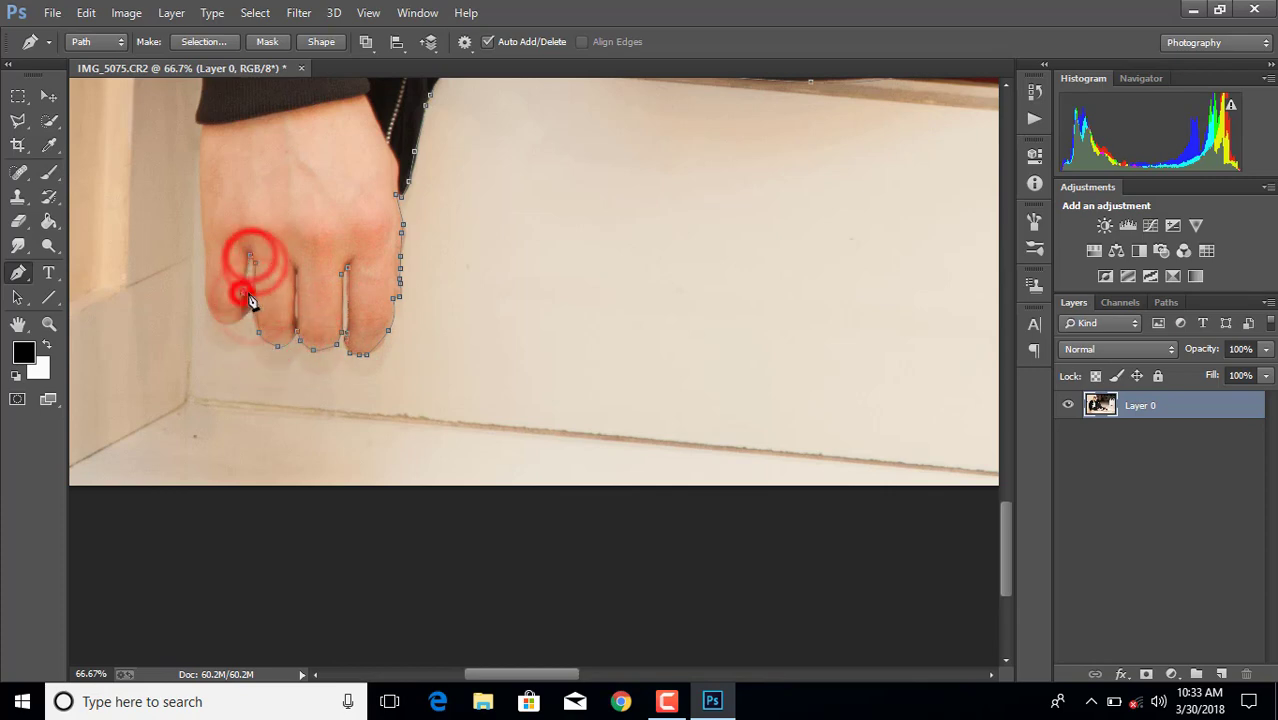
{"action": "left_click", "coordinate": [247, 292]}
{"action": "left_click", "coordinate": [208, 308]}
{"action": "left_click", "coordinate": [204, 235]}
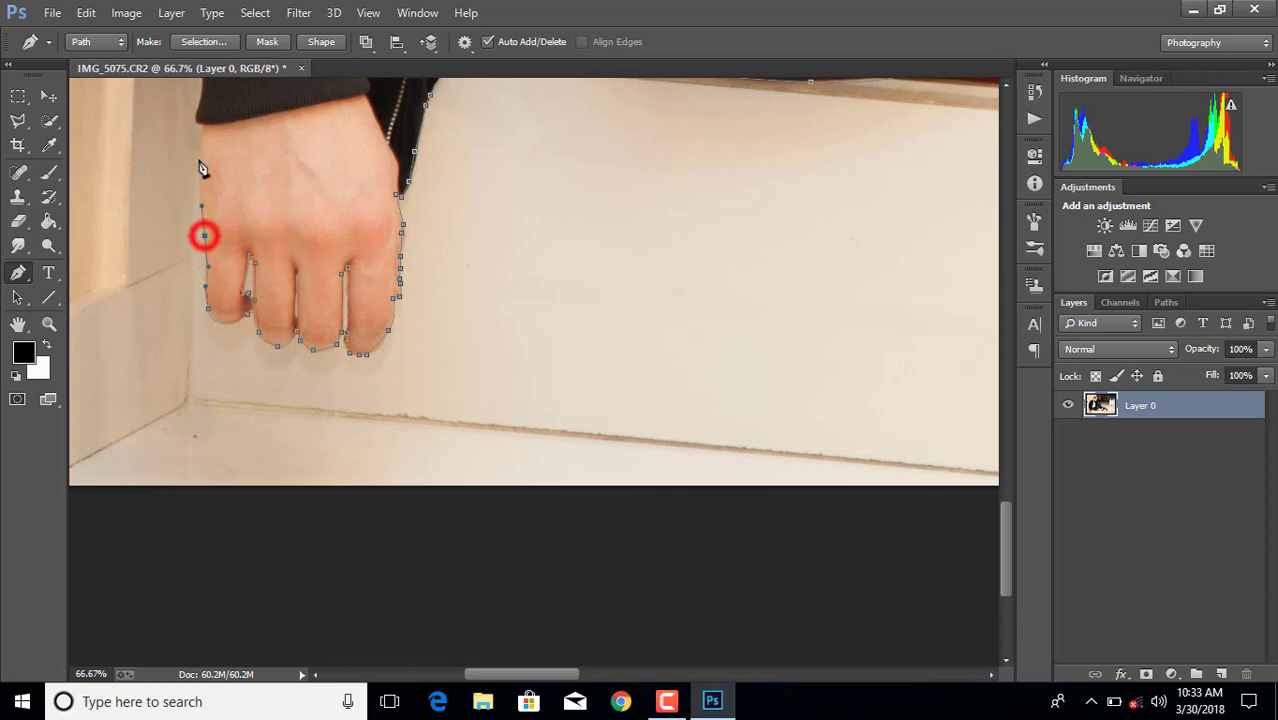
{"action": "left_click", "coordinate": [199, 148]}
Continue the outline up the jacket's left edge to near its top
{"action": "scroll", "coordinate": [200, 110], "scroll_direction": "up", "scroll_amount": 5}
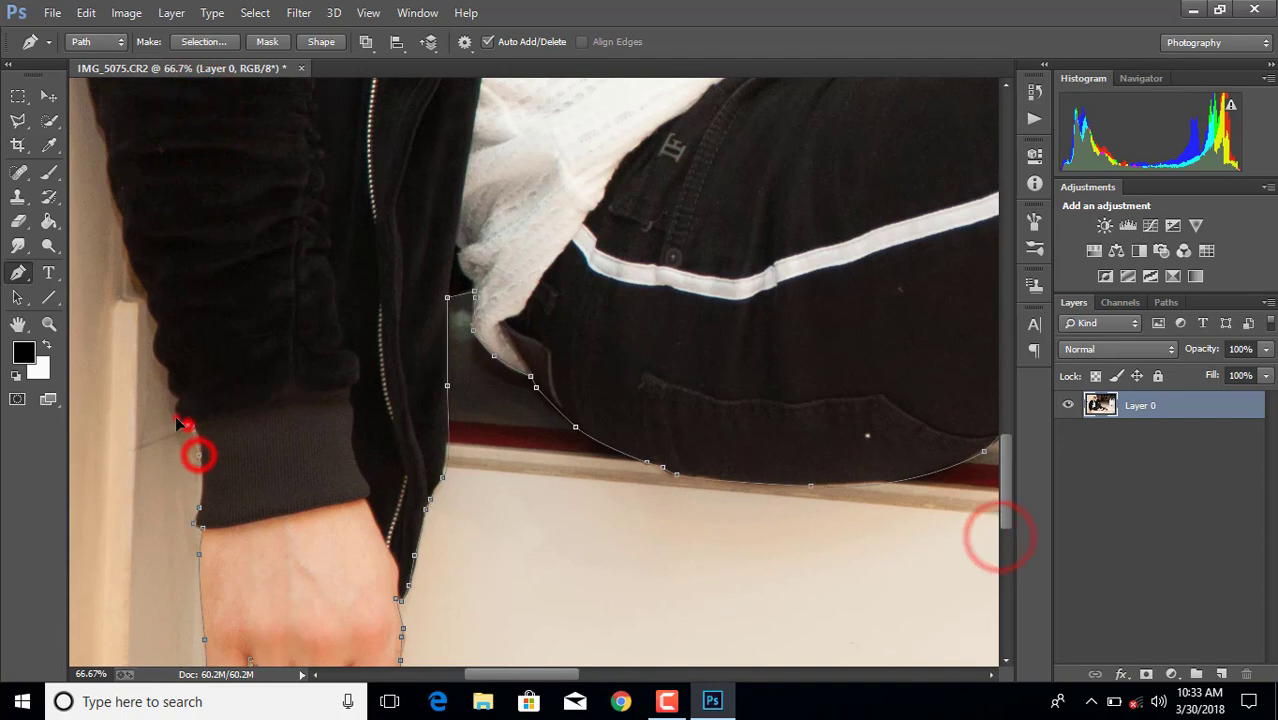
{"action": "left_click", "coordinate": [166, 372]}
{"action": "left_click", "coordinate": [157, 330]}
{"action": "left_click", "coordinate": [145, 292]}
{"action": "left_click", "coordinate": [130, 260]}
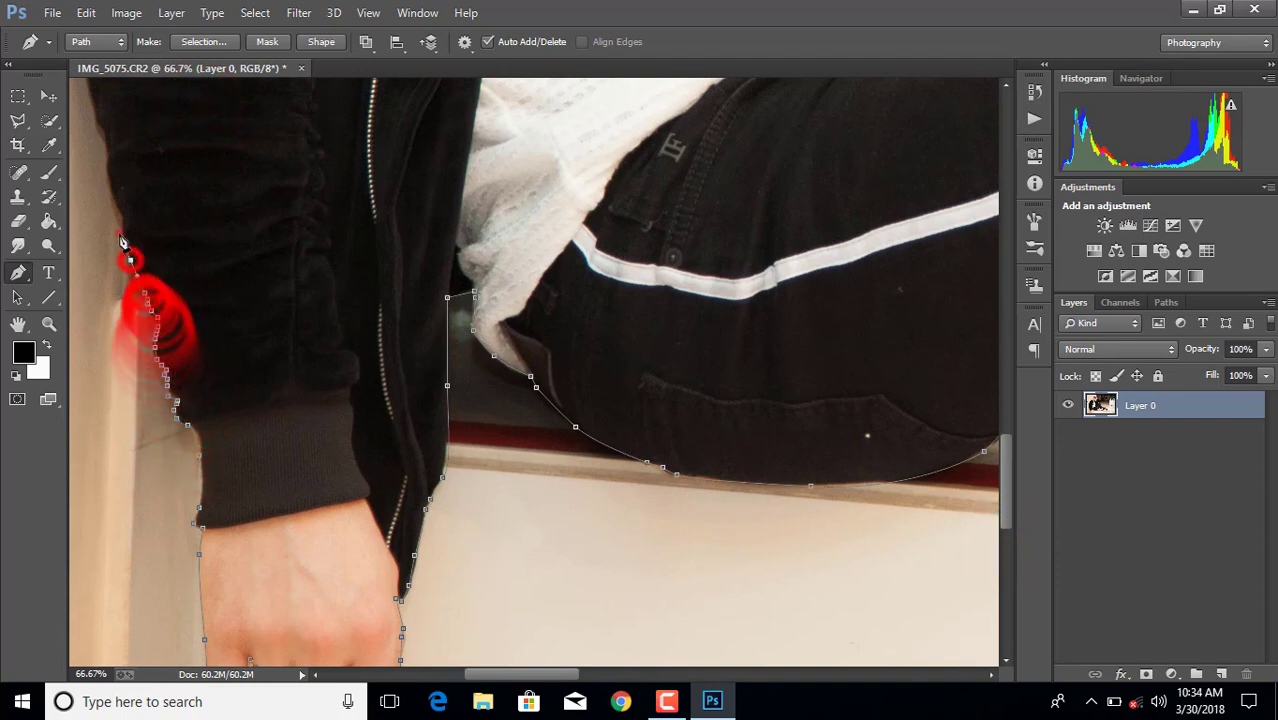
{"action": "left_click", "coordinate": [120, 218]}
{"action": "left_click", "coordinate": [113, 183]}
{"action": "left_click", "coordinate": [104, 122]}
Trace the outline up the sleeve's left edge
{"action": "left_click_drag", "start_coordinate": [110, 135], "coordinate": [550, 665]}
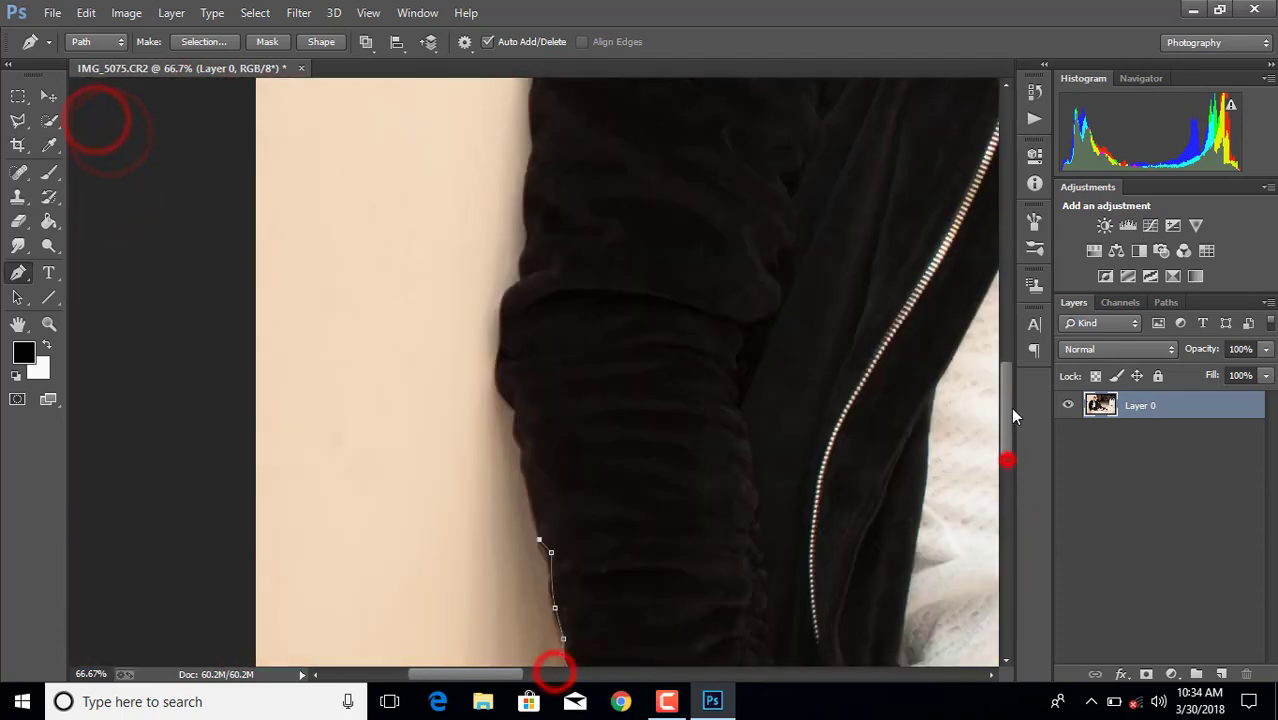
{"action": "left_click", "coordinate": [508, 512]}
{"action": "left_click", "coordinate": [497, 470]}
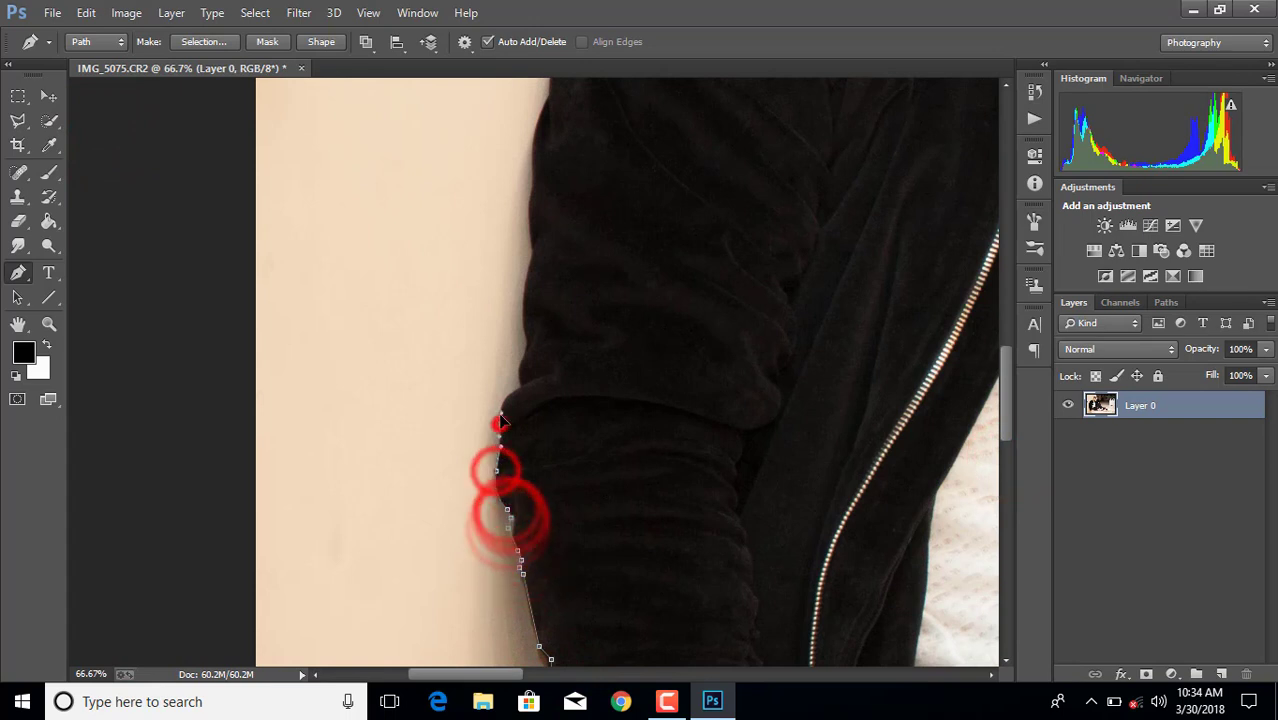
{"action": "left_click", "coordinate": [500, 424]}
{"action": "left_click", "coordinate": [519, 386]}
{"action": "left_click", "coordinate": [524, 345]}
{"action": "left_click", "coordinate": [530, 276]}
{"action": "left_click", "coordinate": [529, 200]}
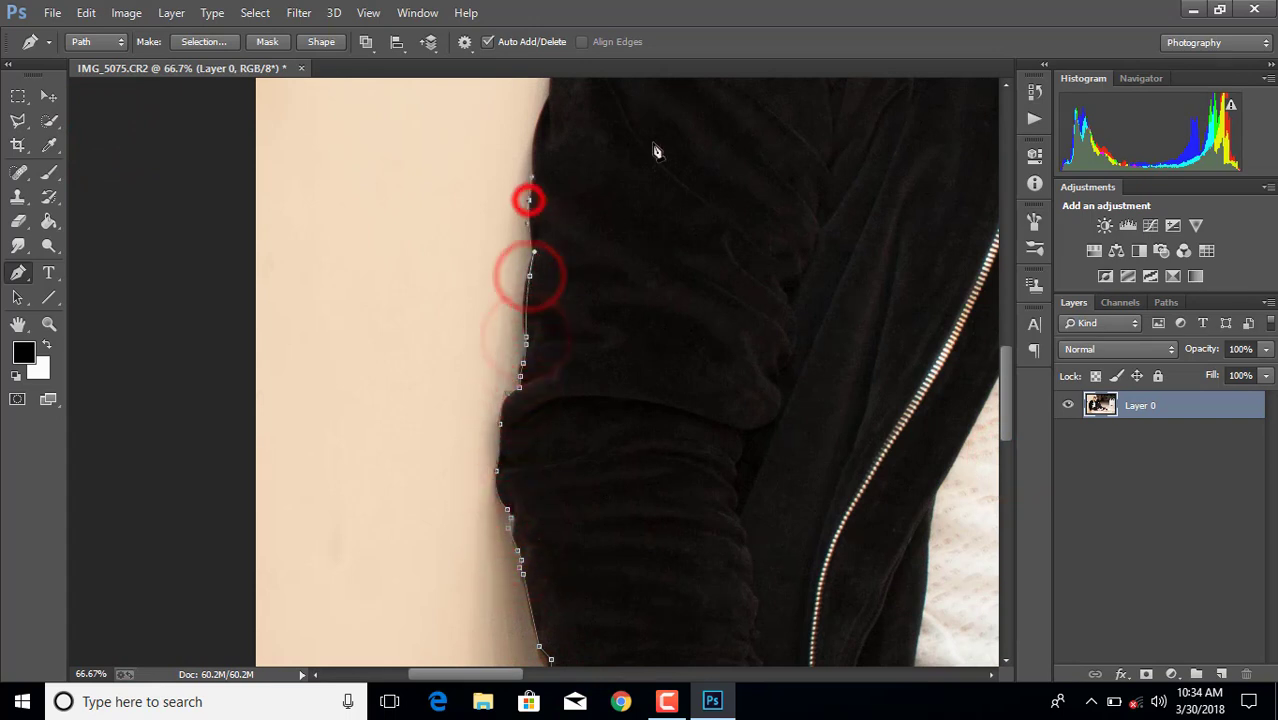
Carry the outline along the upper jacket edge and across the shoulder
{"action": "left_click_drag", "start_coordinate": [1005, 380], "coordinate": [1005, 292]}
{"action": "left_click", "coordinate": [552, 549]}
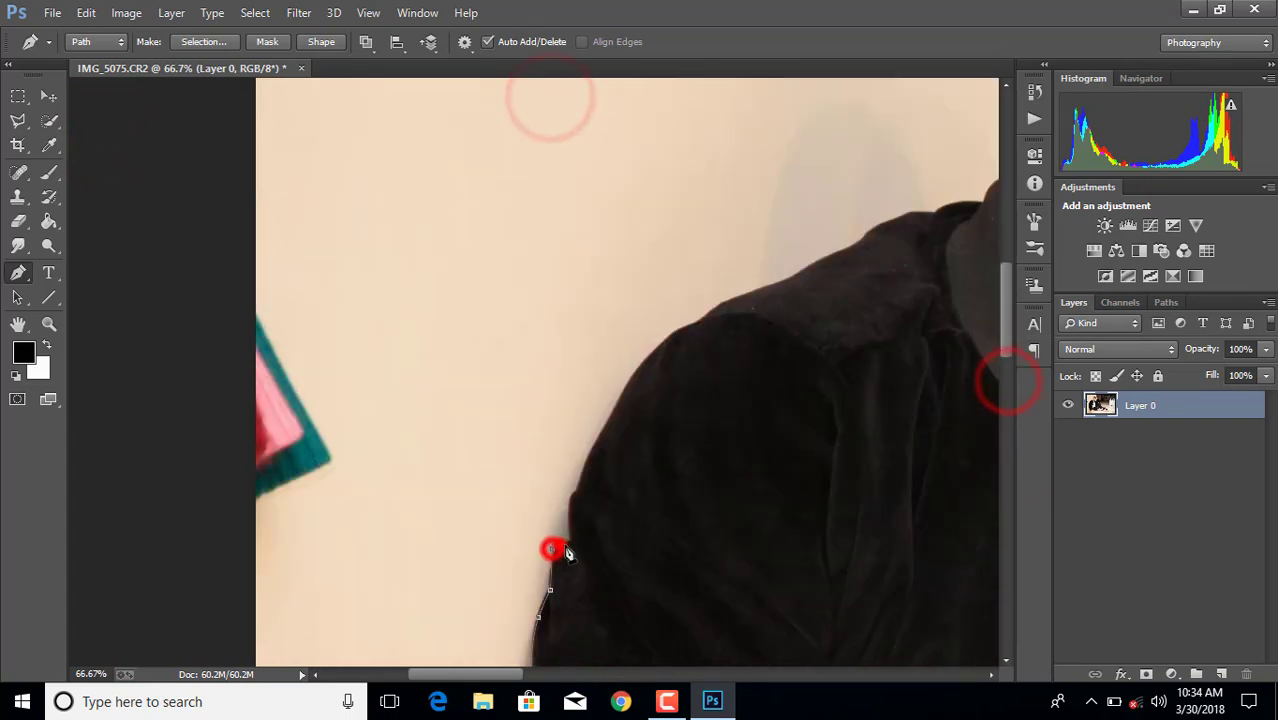
{"action": "left_click", "coordinate": [572, 500]}
{"action": "left_click_drag", "start_coordinate": [632, 372], "coordinate": [647, 363]}
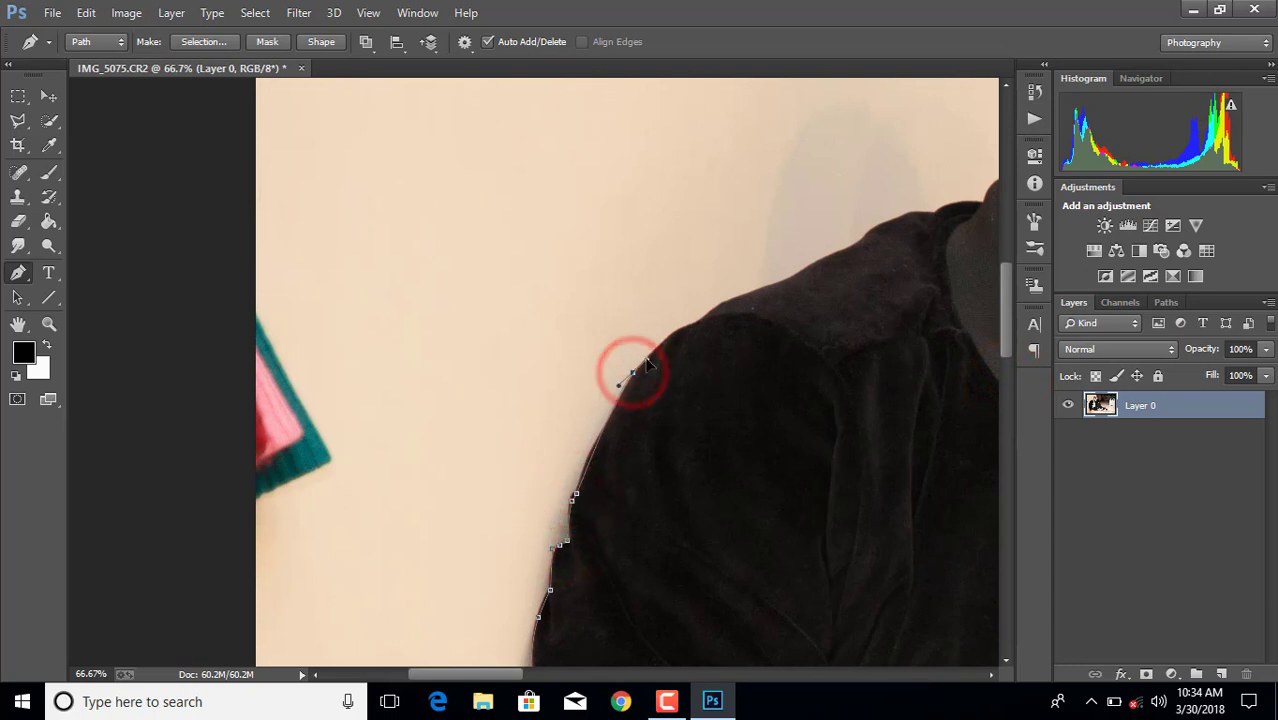
{"action": "left_click", "coordinate": [698, 320]}
{"action": "left_click", "coordinate": [716, 305]}
{"action": "left_click", "coordinate": [791, 275]}
{"action": "left_click", "coordinate": [863, 234]}
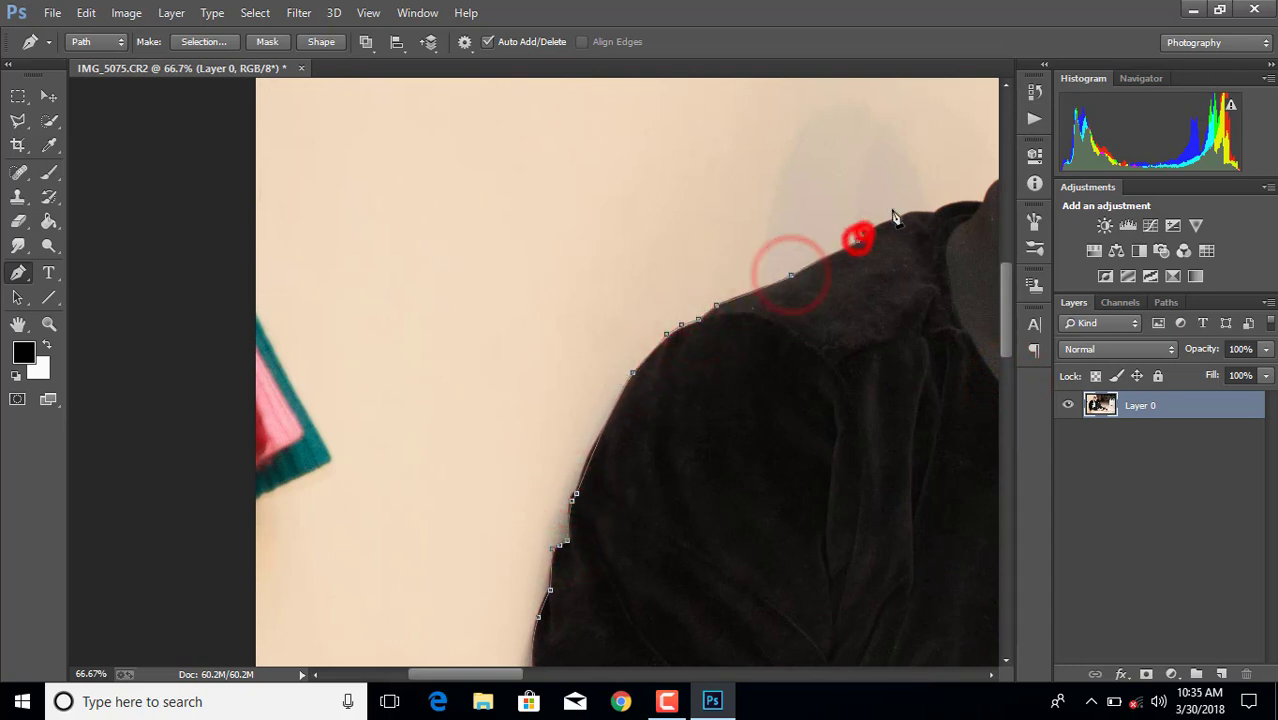
{"action": "left_click", "coordinate": [898, 217]}
{"action": "left_click", "coordinate": [955, 200]}
Trace from the collar up the neck and jawline, around the ear to the temple
{"action": "left_click_drag", "start_coordinate": [470, 674], "coordinate": [542, 674]}
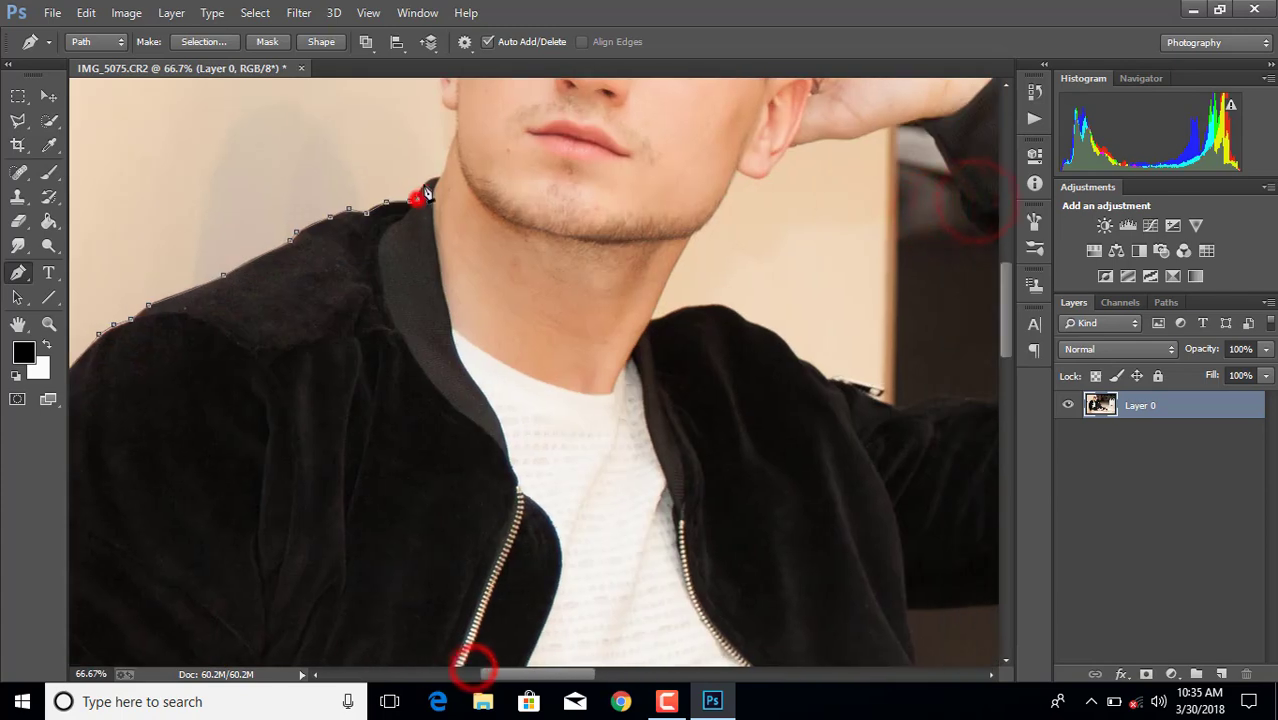
{"action": "left_click", "coordinate": [425, 185]}
{"action": "left_click", "coordinate": [452, 149]}
{"action": "left_click", "coordinate": [456, 123]}
{"action": "left_click", "coordinate": [448, 104]}
{"action": "left_click_drag", "start_coordinate": [447, 100], "coordinate": [445, 530]}
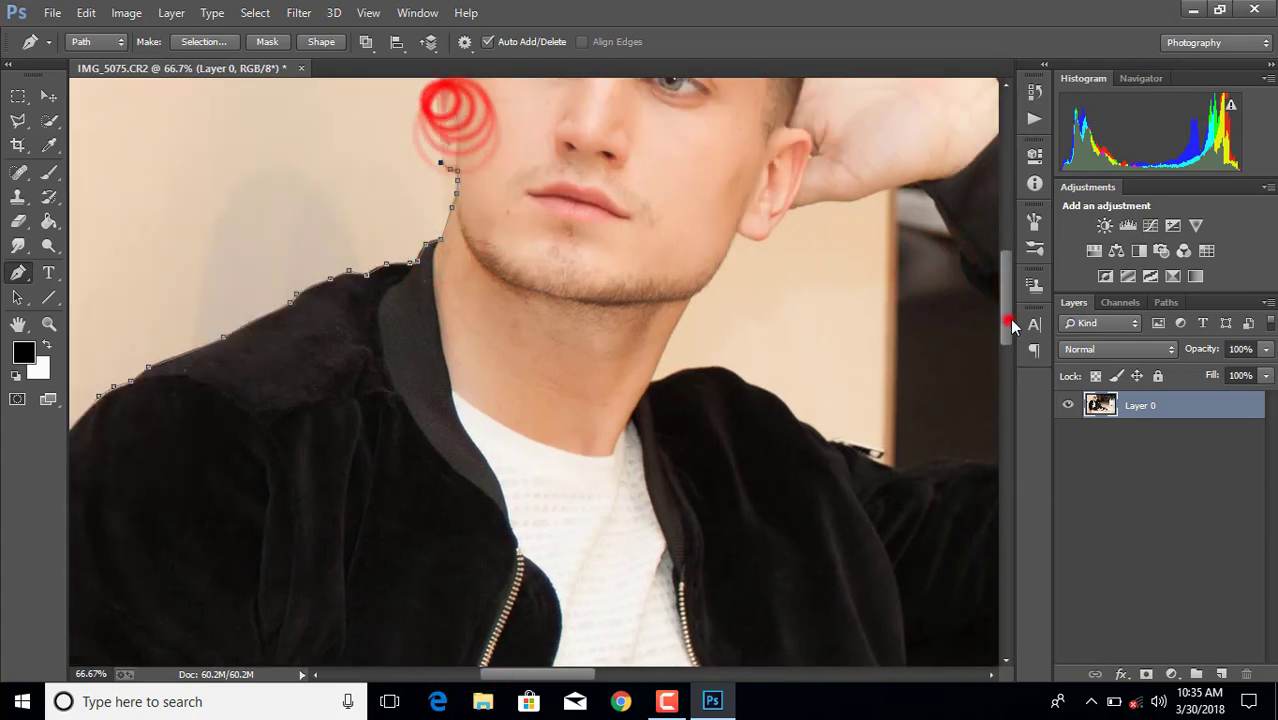
{"action": "left_click", "coordinate": [441, 539]}
{"action": "left_click", "coordinate": [439, 510]}
{"action": "left_click", "coordinate": [438, 466]}
{"action": "left_click", "coordinate": [440, 435]}
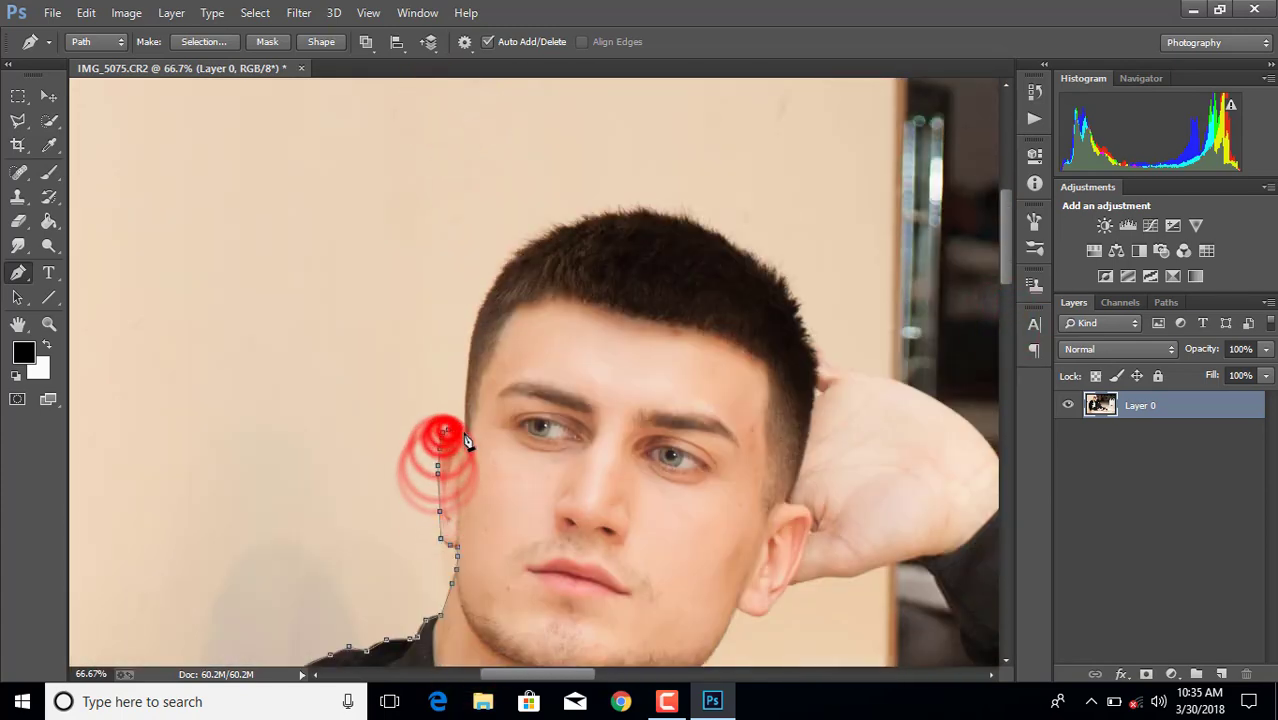
{"action": "left_click", "coordinate": [470, 360]}
Curve the outline over the hair and down the raised arm, then zoom out
{"action": "left_click_drag", "start_coordinate": [499, 277], "coordinate": [595, 225]}
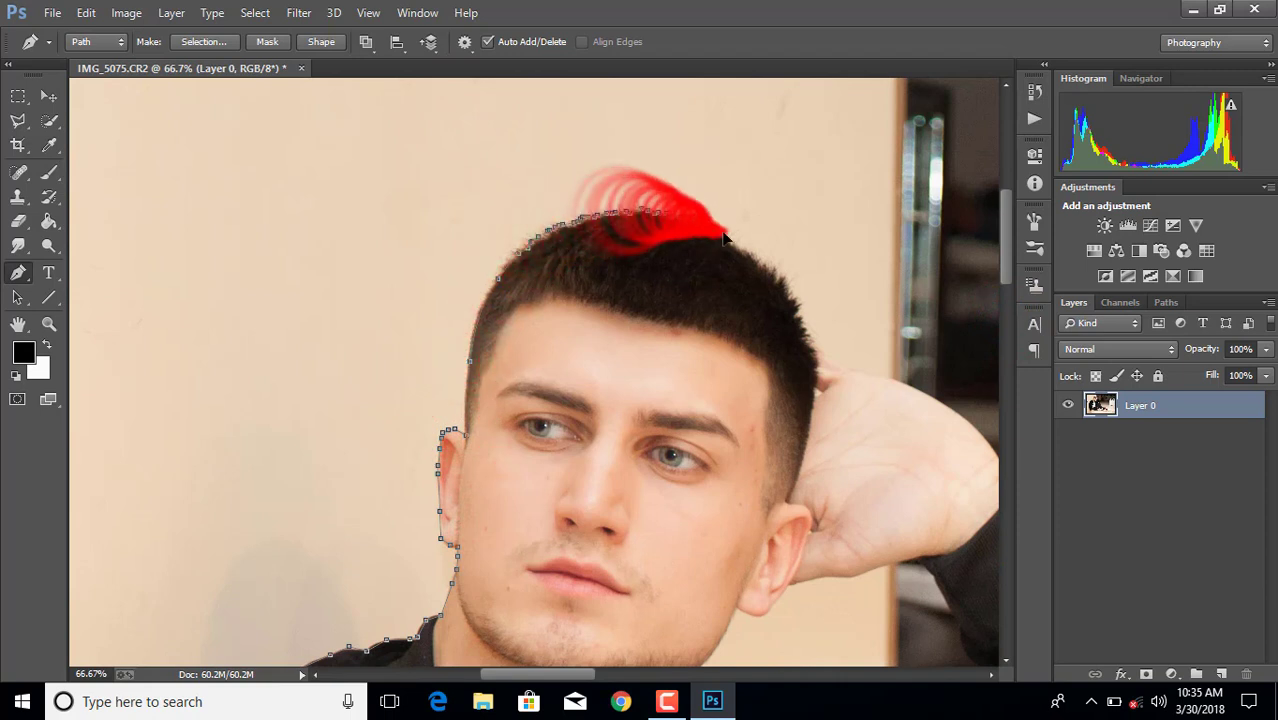
{"action": "mouse_move", "coordinate": [595, 225]}
{"action": "left_mouse_down"}
{"action": "mouse_move", "coordinate": [762, 270]}
{"action": "mouse_move", "coordinate": [860, 393]}
{"action": "left_mouse_up"}
{"action": "scroll", "coordinate": [860, 393], "scroll_direction": "right", "scroll_amount": 5}
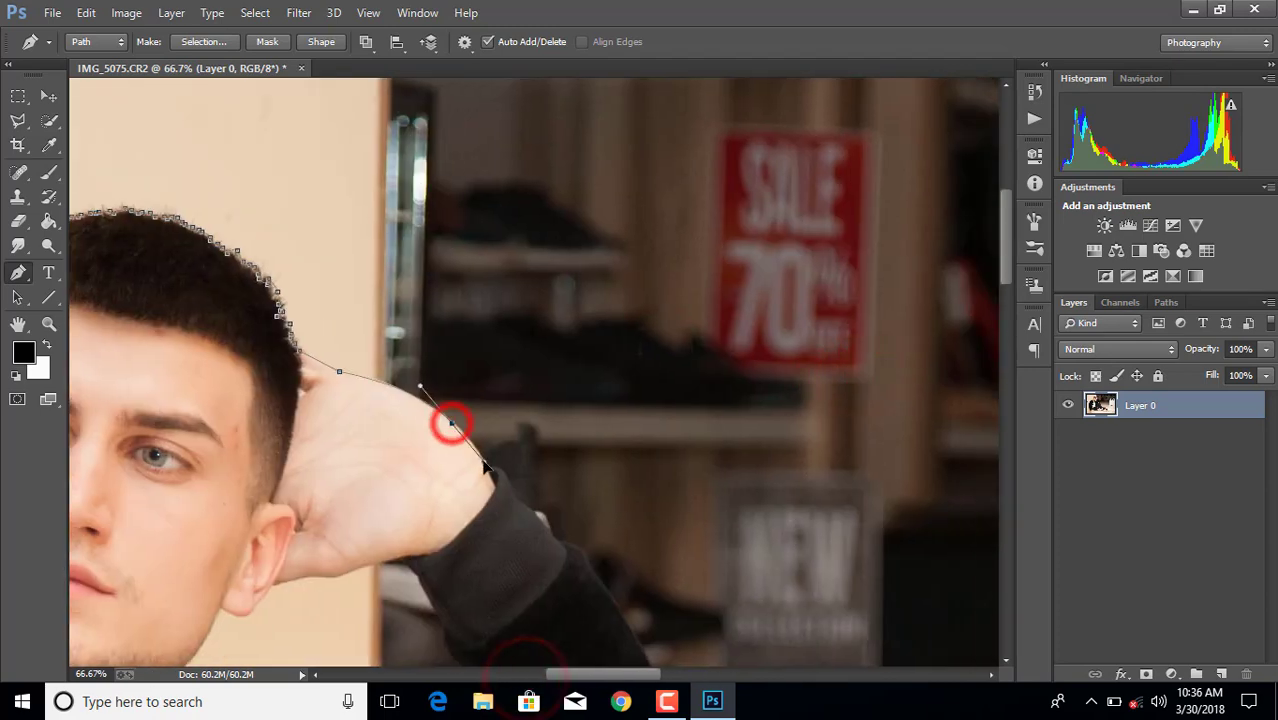
{"action": "left_click", "coordinate": [499, 472]}
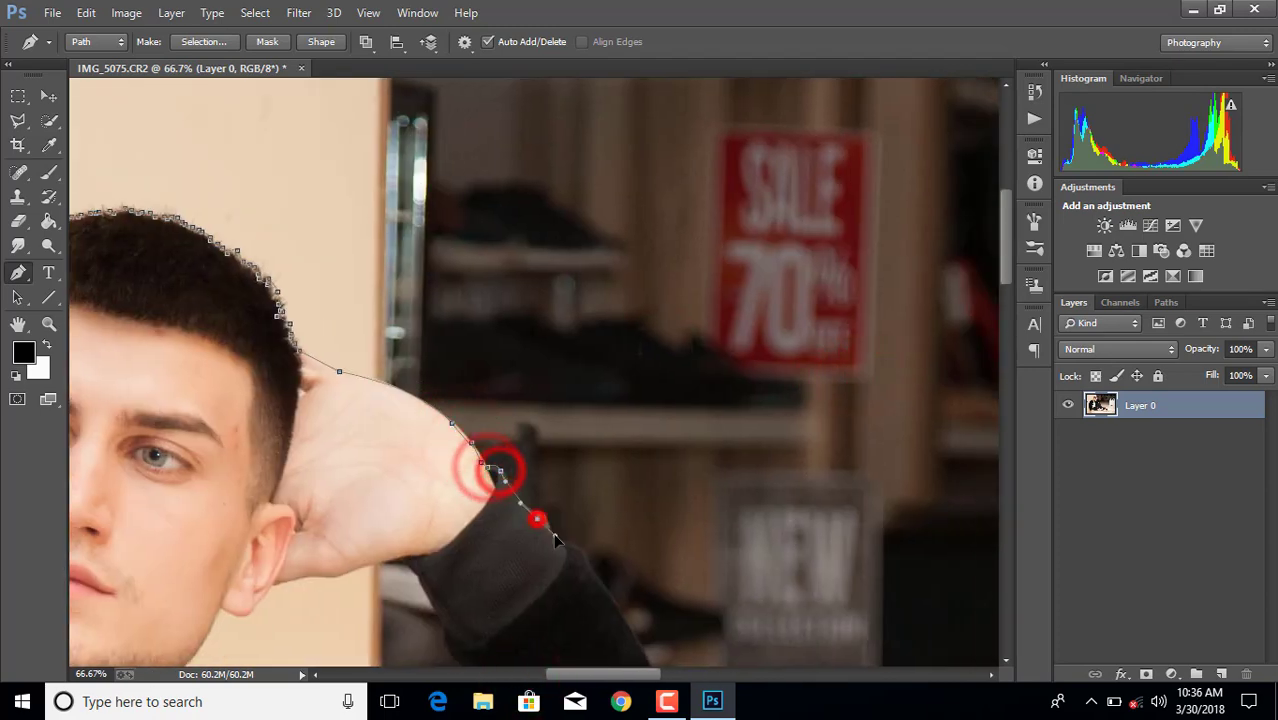
{"action": "left_click", "coordinate": [542, 518]}
{"action": "left_click", "coordinate": [567, 550]}
{"action": "left_click_drag", "start_coordinate": [1005, 242], "coordinate": [1033, 318]}
{"action": "left_click_drag", "start_coordinate": [680, 279], "coordinate": [709, 330]}
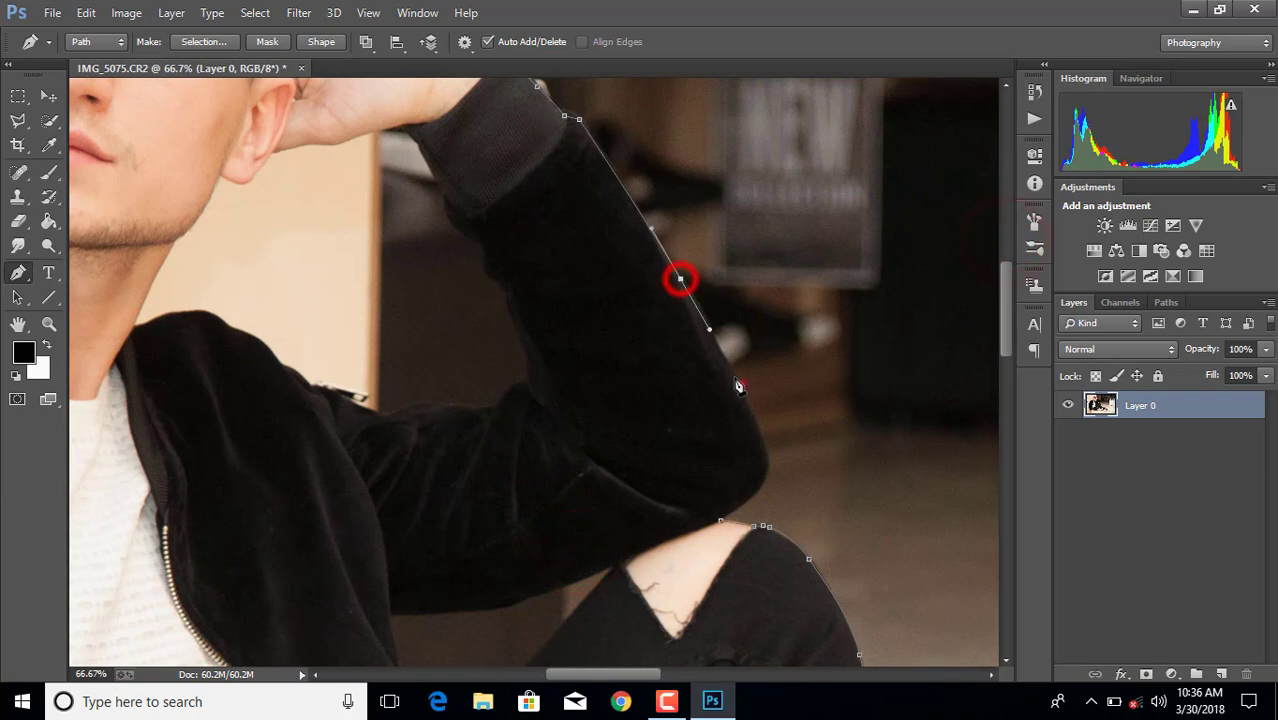
{"action": "left_click_drag", "start_coordinate": [764, 476], "coordinate": [749, 499]}
{"action": "key", "text": "ctrl+minus"}
{"action": "key", "text": "ctrl+minus"}
{"action": "key", "text": "ctrl+minus"}
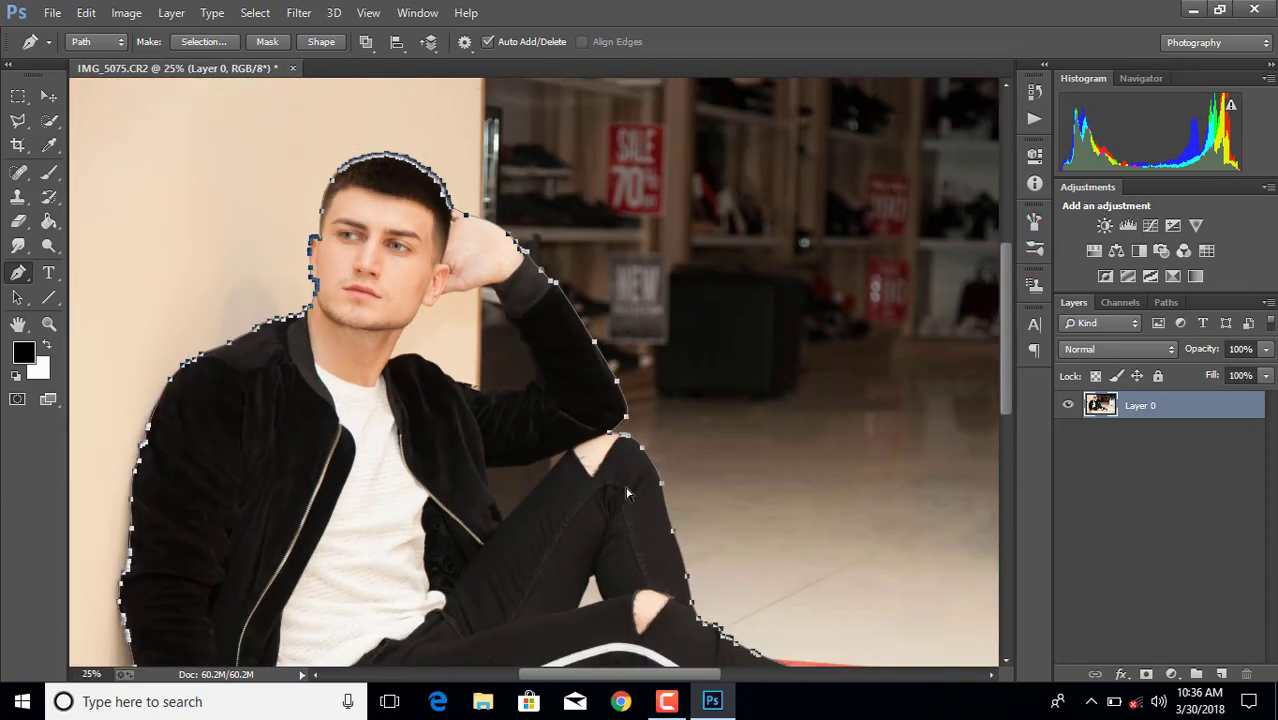
Convert the path to a selection and add a layer mask hiding the store background
{"action": "right_click", "coordinate": [316, 470]}
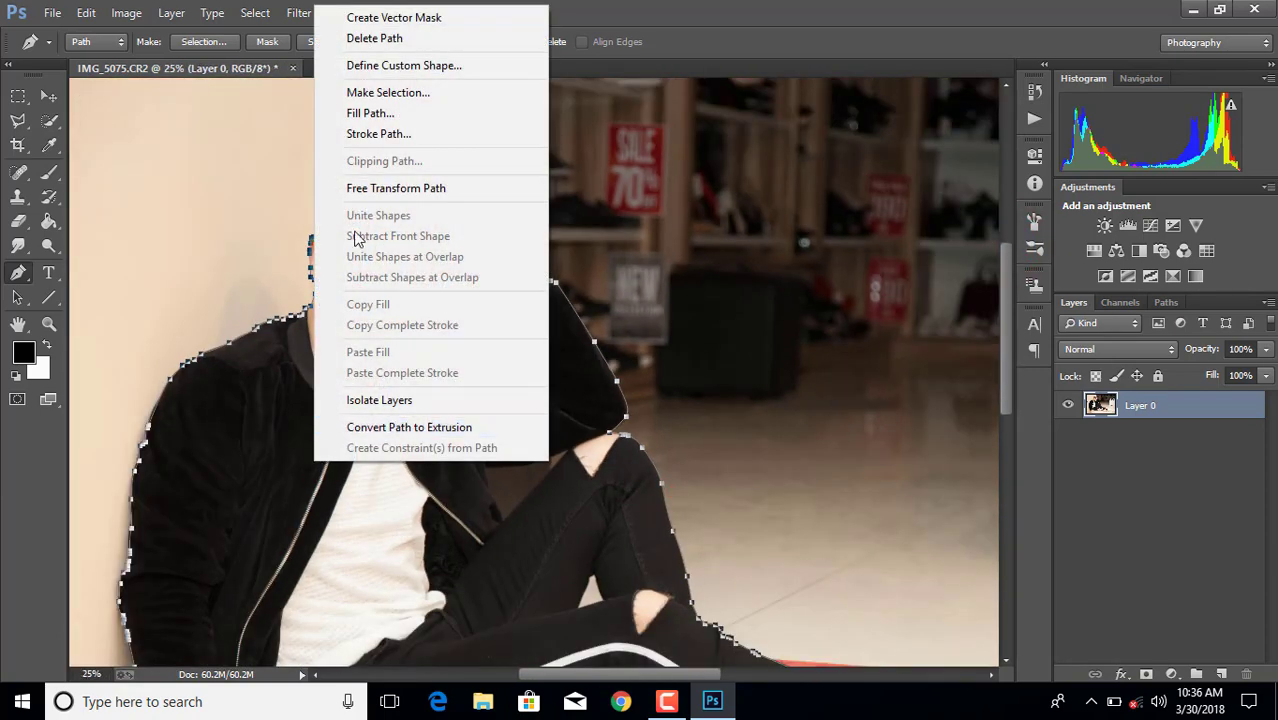
{"action": "left_click", "coordinate": [390, 93]}
{"action": "left_click", "coordinate": [736, 199]}
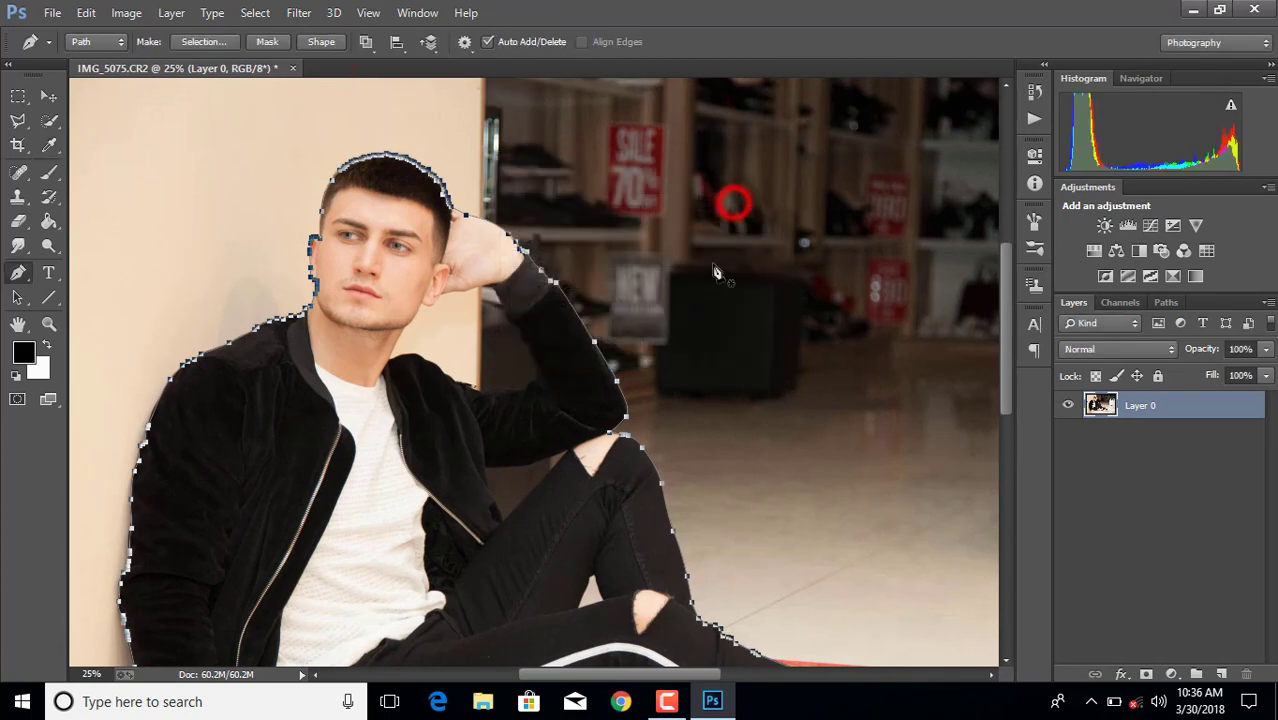
{"action": "left_click", "coordinate": [1148, 675]}
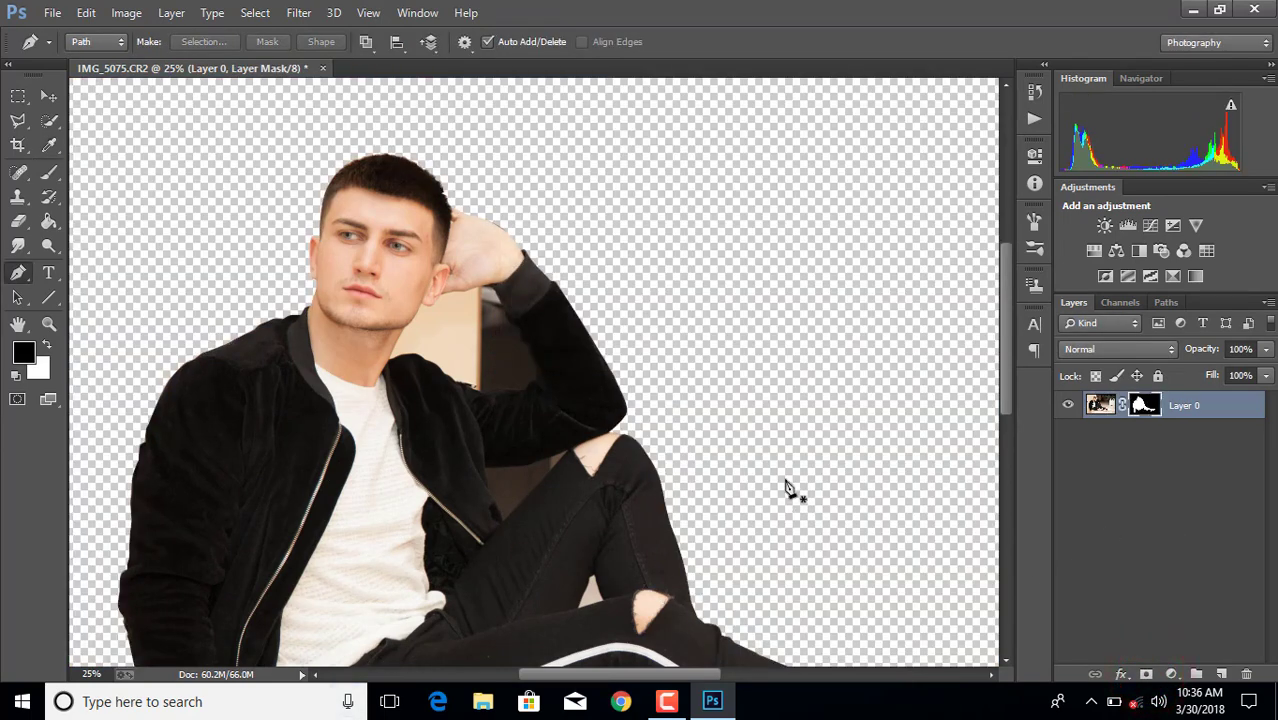
Begin a new path around the background gap between the legs
{"action": "left_click_drag", "start_coordinate": [1007, 347], "coordinate": [1005, 390]}
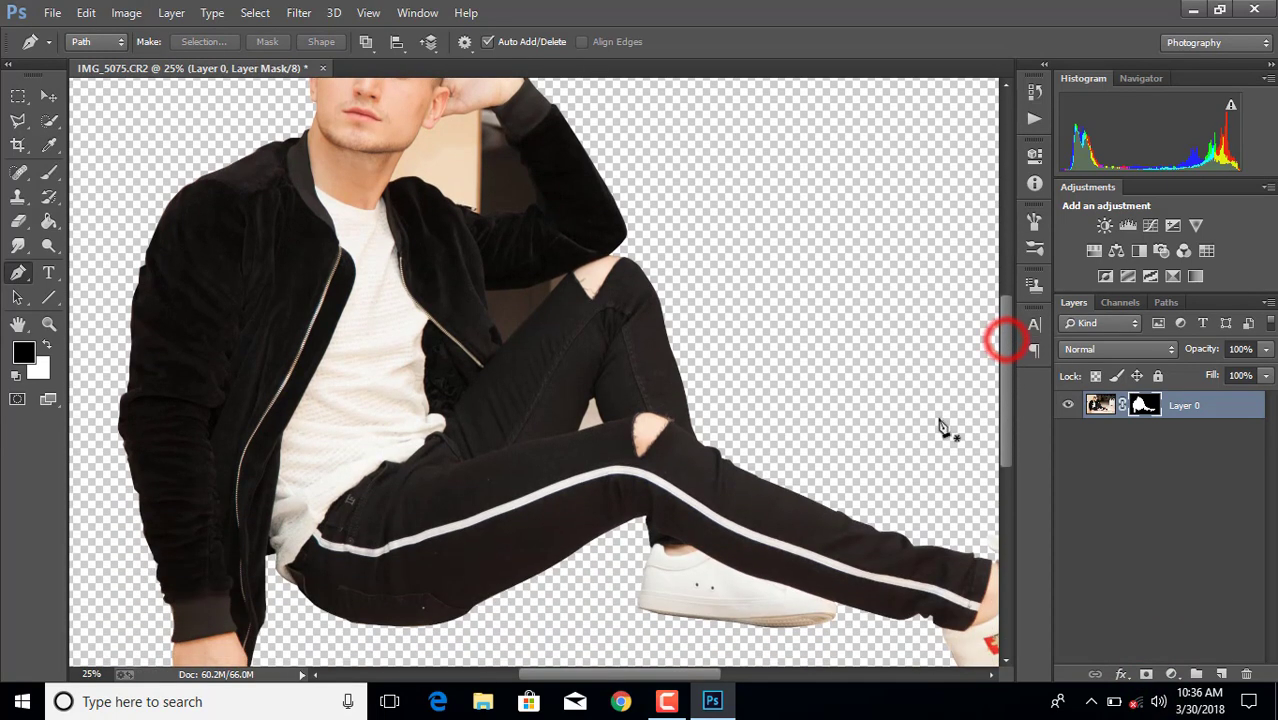
{"action": "scroll", "coordinate": [630, 515], "scroll_direction": "up", "scroll_amount": 2}
{"action": "left_click", "coordinate": [630, 508]}
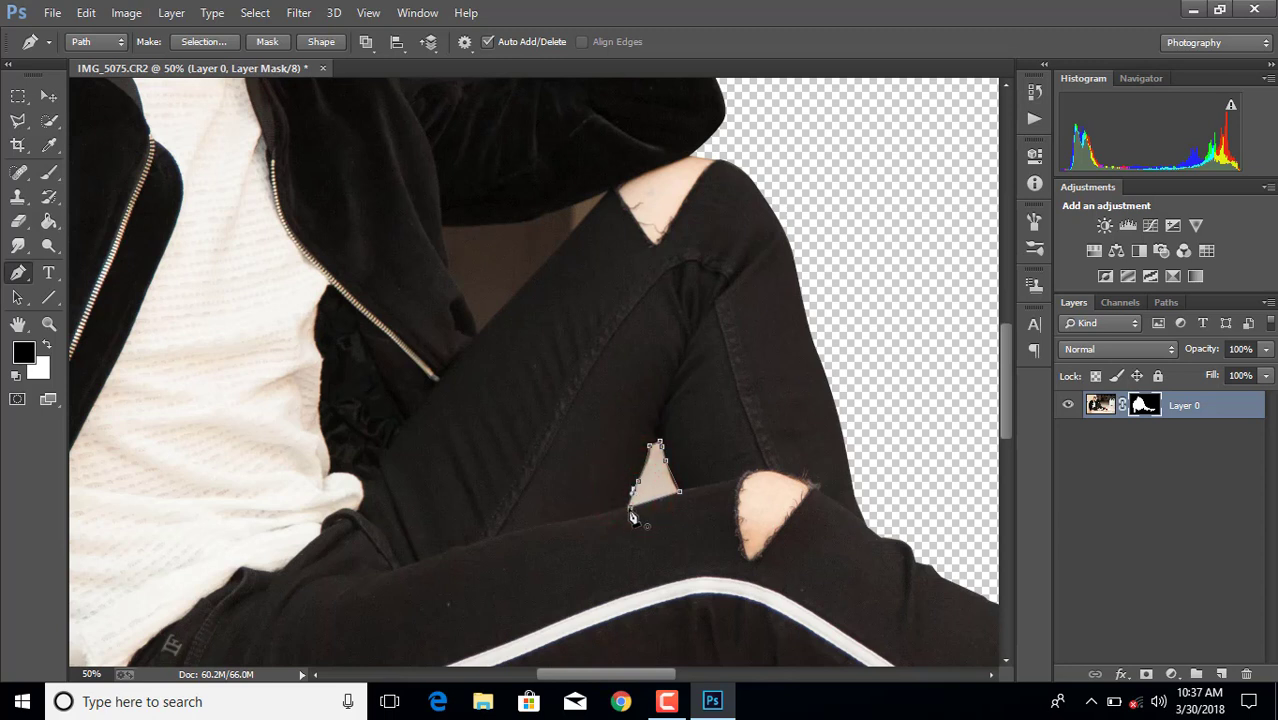
Convert the leg-gap outline into a 0.1-feather selection, then return to the Pen tool
{"action": "right_click", "coordinate": [648, 503]}
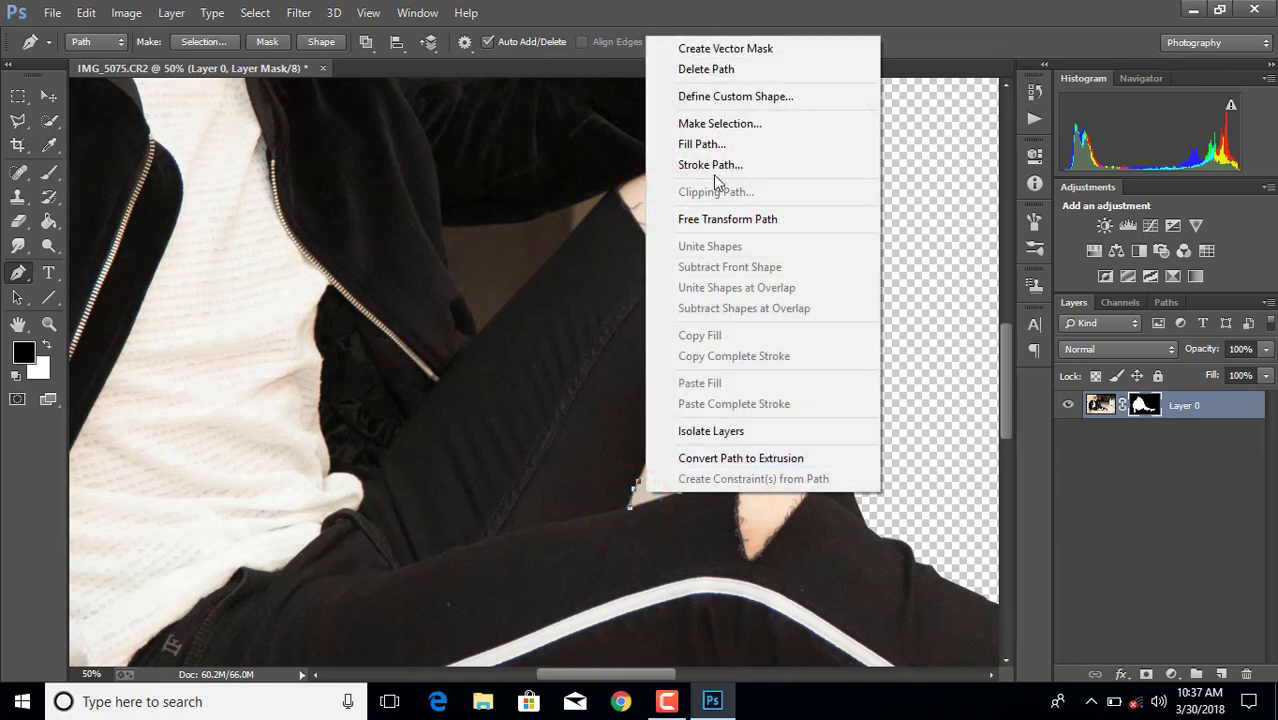
{"action": "left_click", "coordinate": [715, 125]}
{"action": "left_click", "coordinate": [736, 200]}
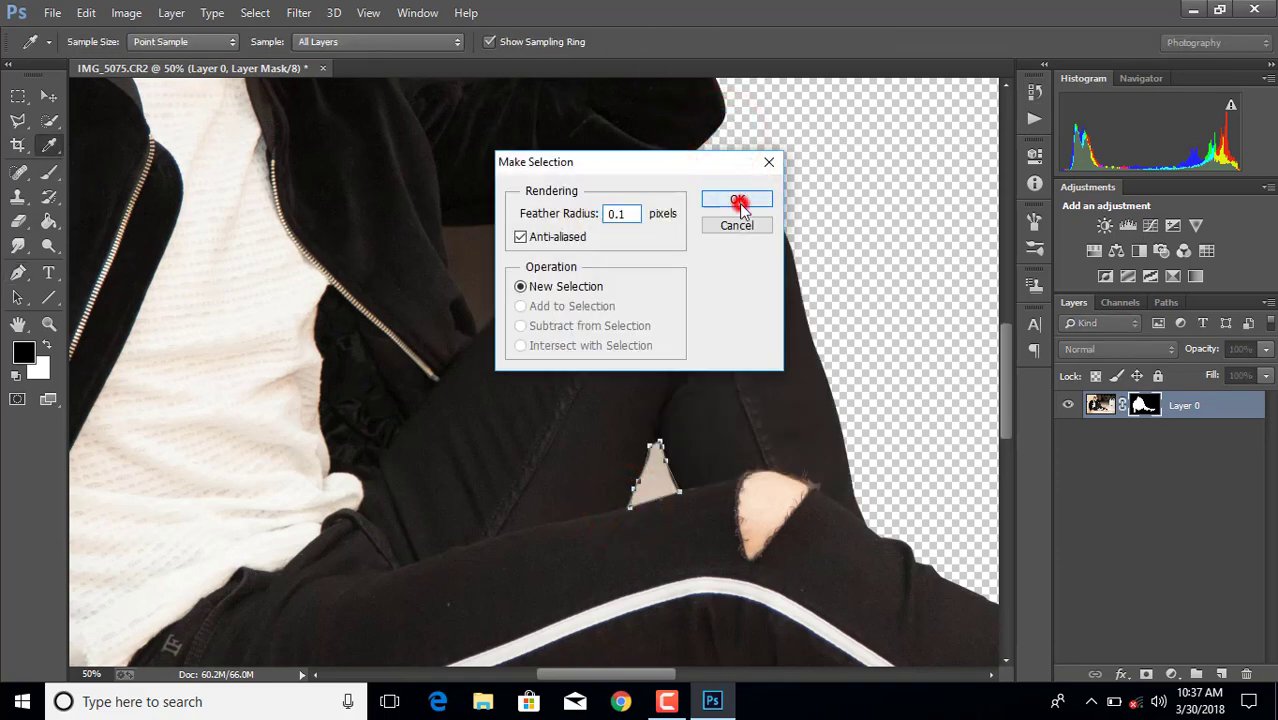
{"action": "left_click", "coordinate": [52, 173]}
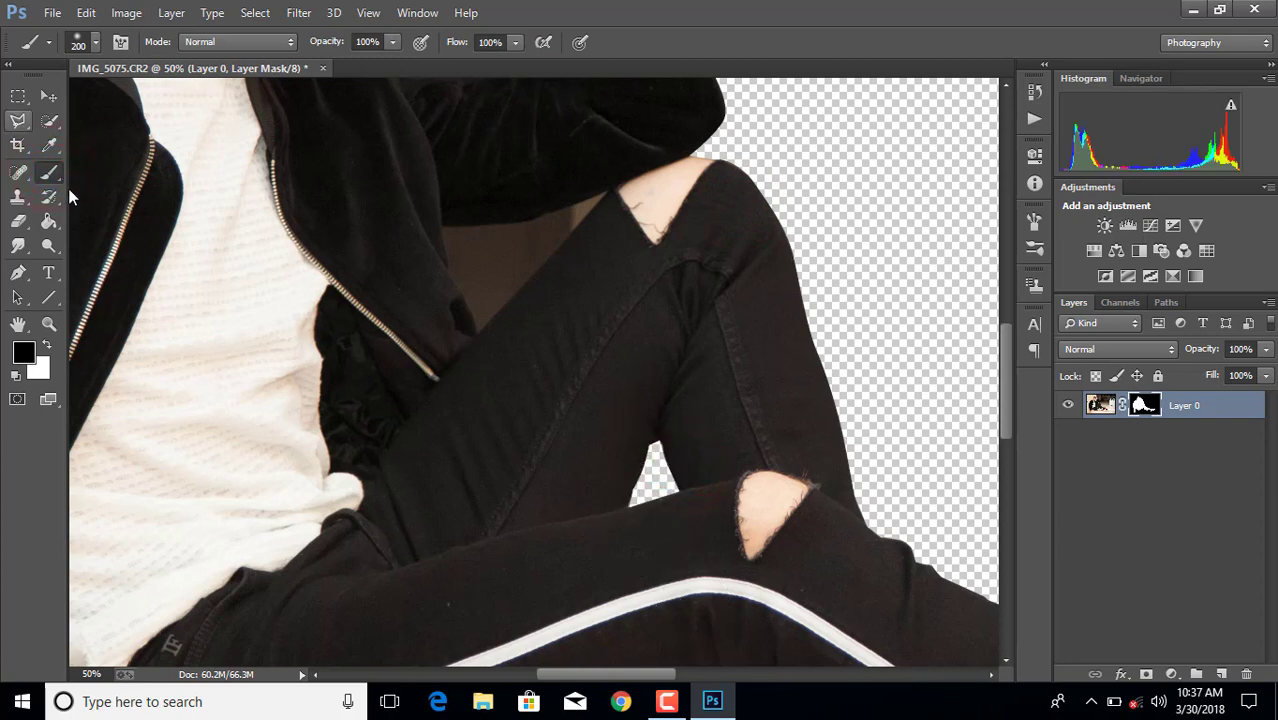
{"action": "left_click", "coordinate": [18, 273]}
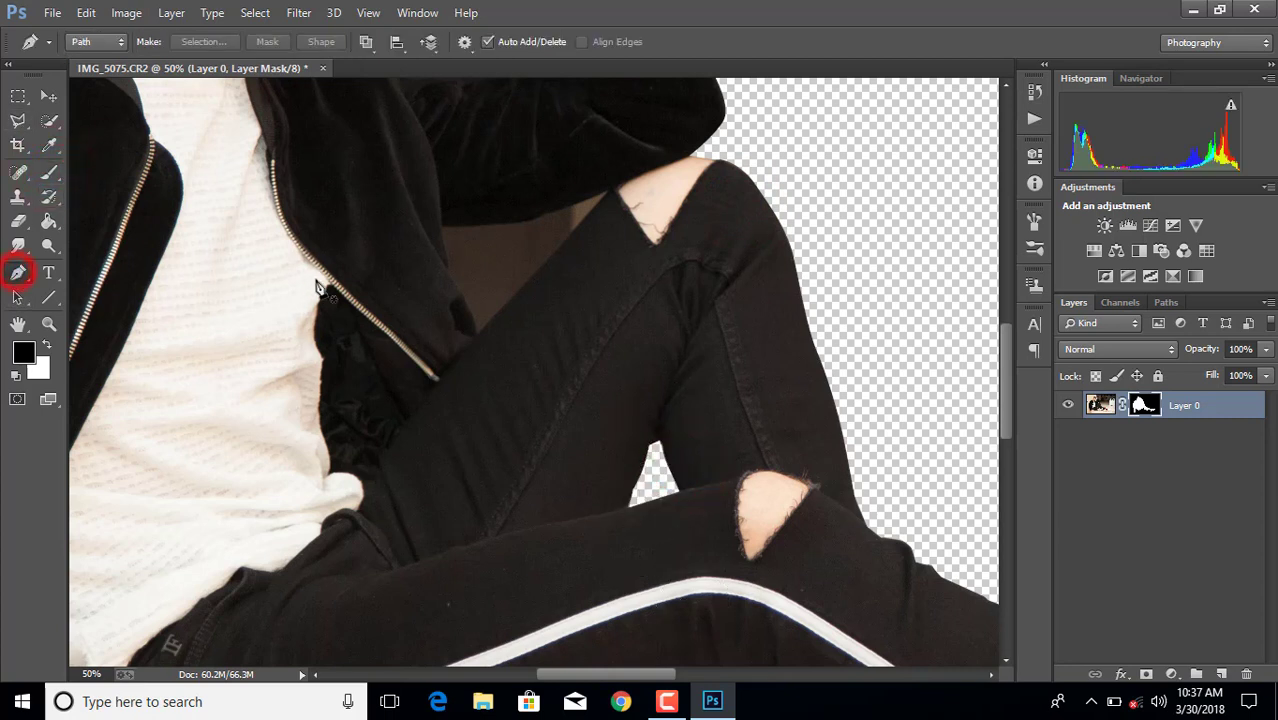
Trace the brown triangle between jacket and raised leg and make it a selection
{"action": "left_click", "coordinate": [479, 334]}
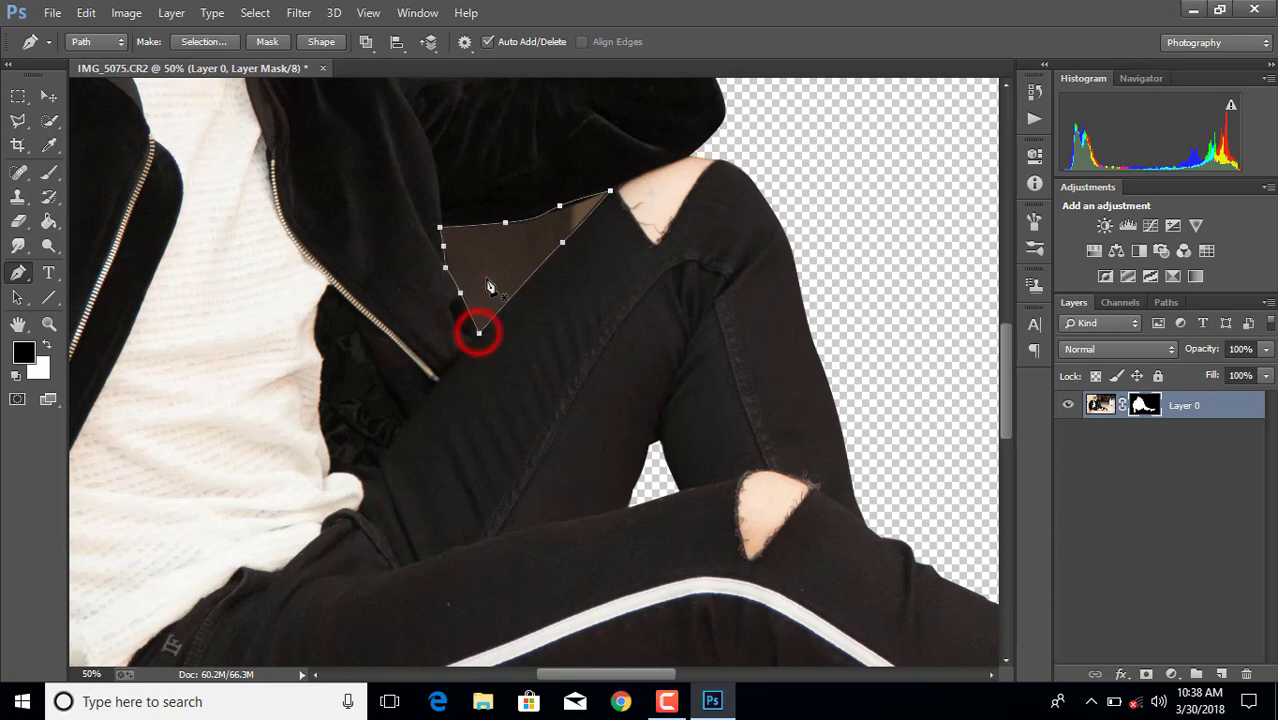
{"action": "right_click", "coordinate": [489, 287]}
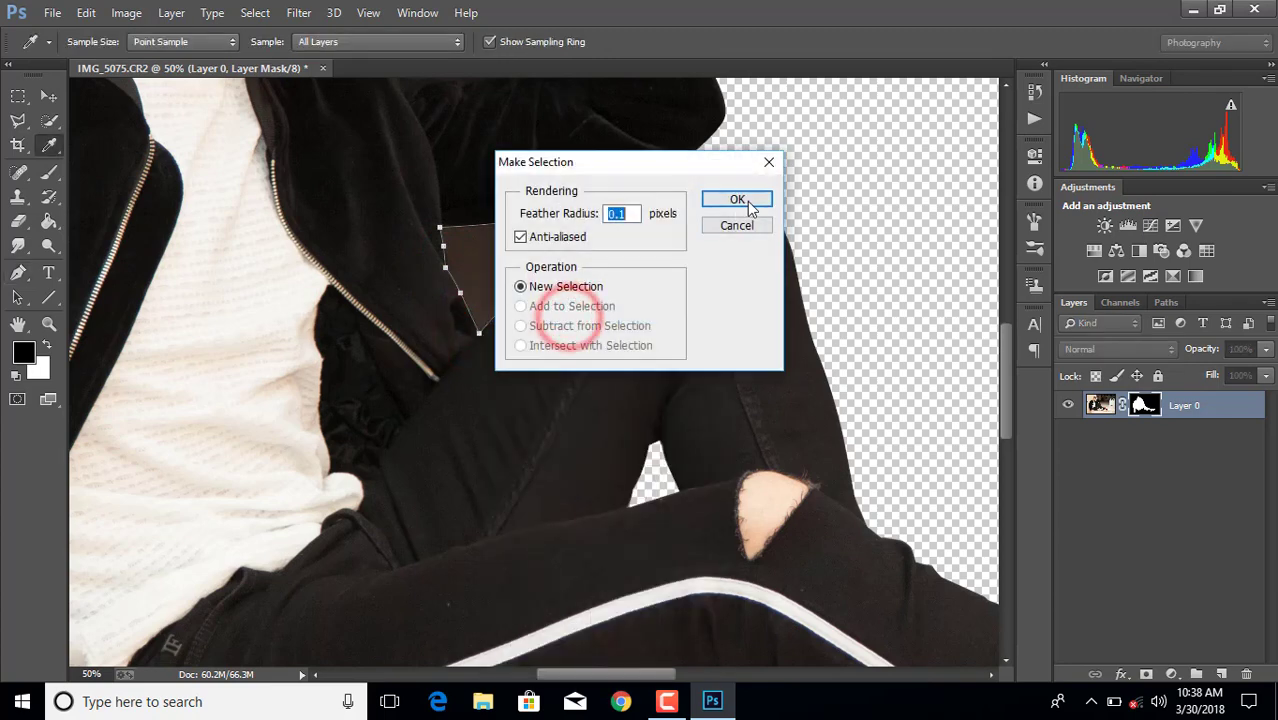
{"action": "left_click", "coordinate": [740, 200]}
Paint black on the layer mask to hide the triangle, then move the view to the face
{"action": "left_click", "coordinate": [50, 172]}
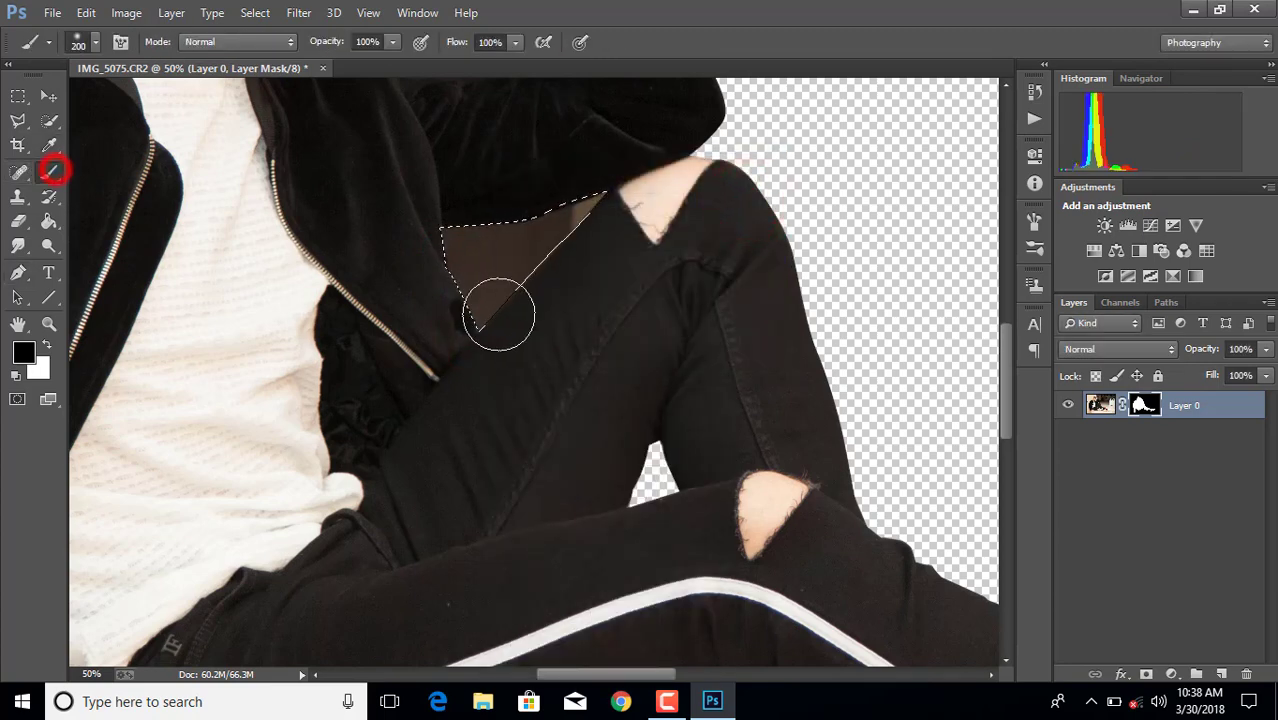
{"action": "mouse_move", "coordinate": [442, 262]}
{"action": "left_mouse_down"}
{"action": "mouse_move", "coordinate": [477, 272]}
{"action": "mouse_move", "coordinate": [471, 328]}
{"action": "left_mouse_up"}
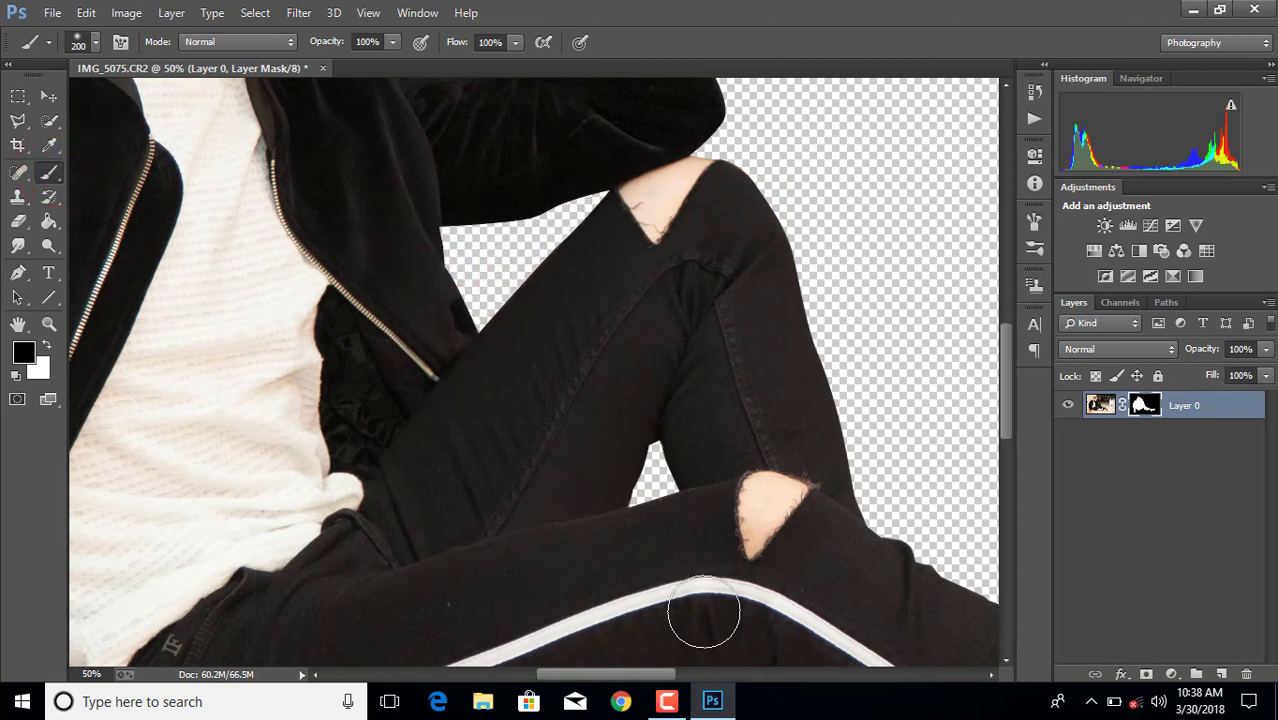
{"action": "left_click_drag", "start_coordinate": [637, 676], "coordinate": [554, 678]}
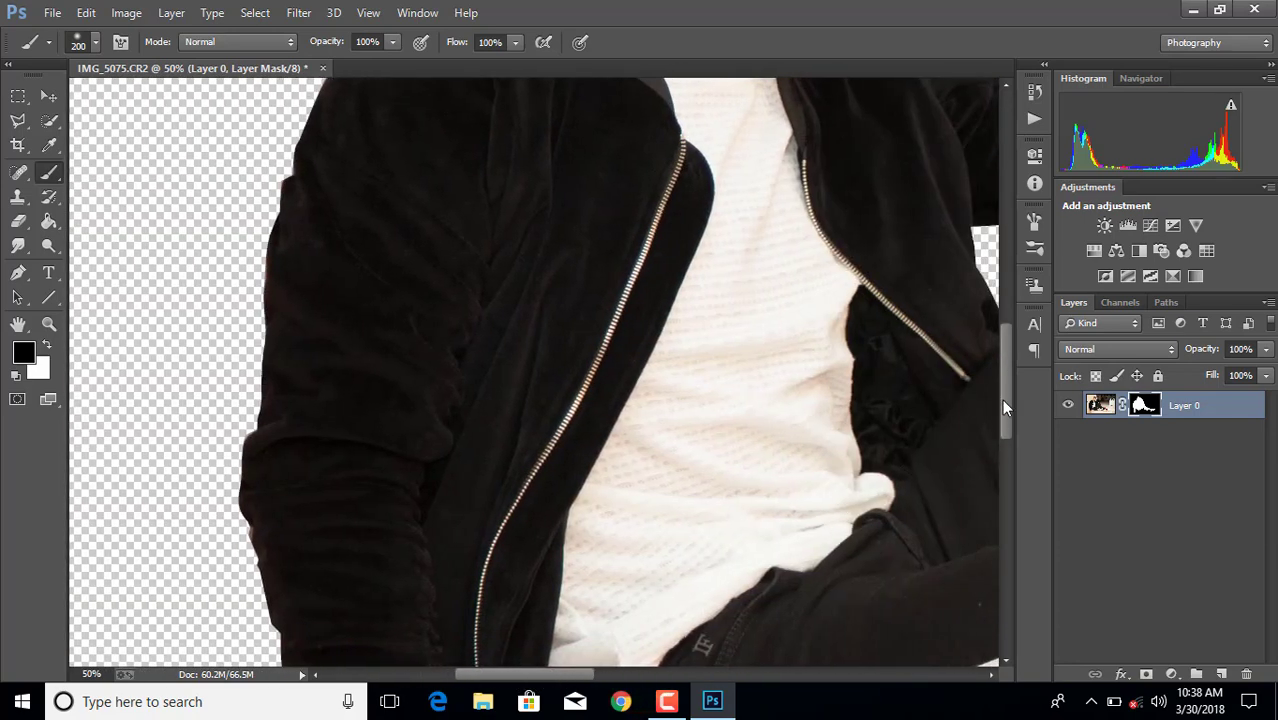
{"action": "left_click_drag", "start_coordinate": [1004, 399], "coordinate": [1004, 336]}
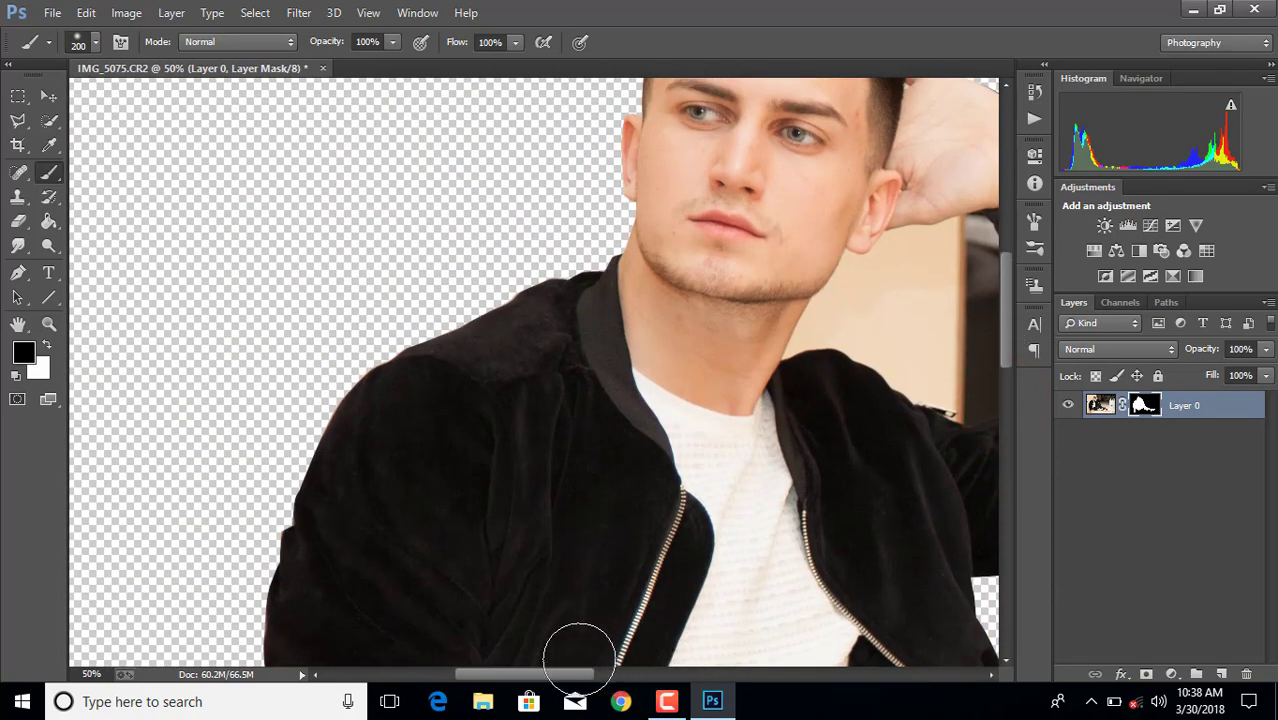
{"action": "left_click_drag", "start_coordinate": [551, 676], "coordinate": [601, 676]}
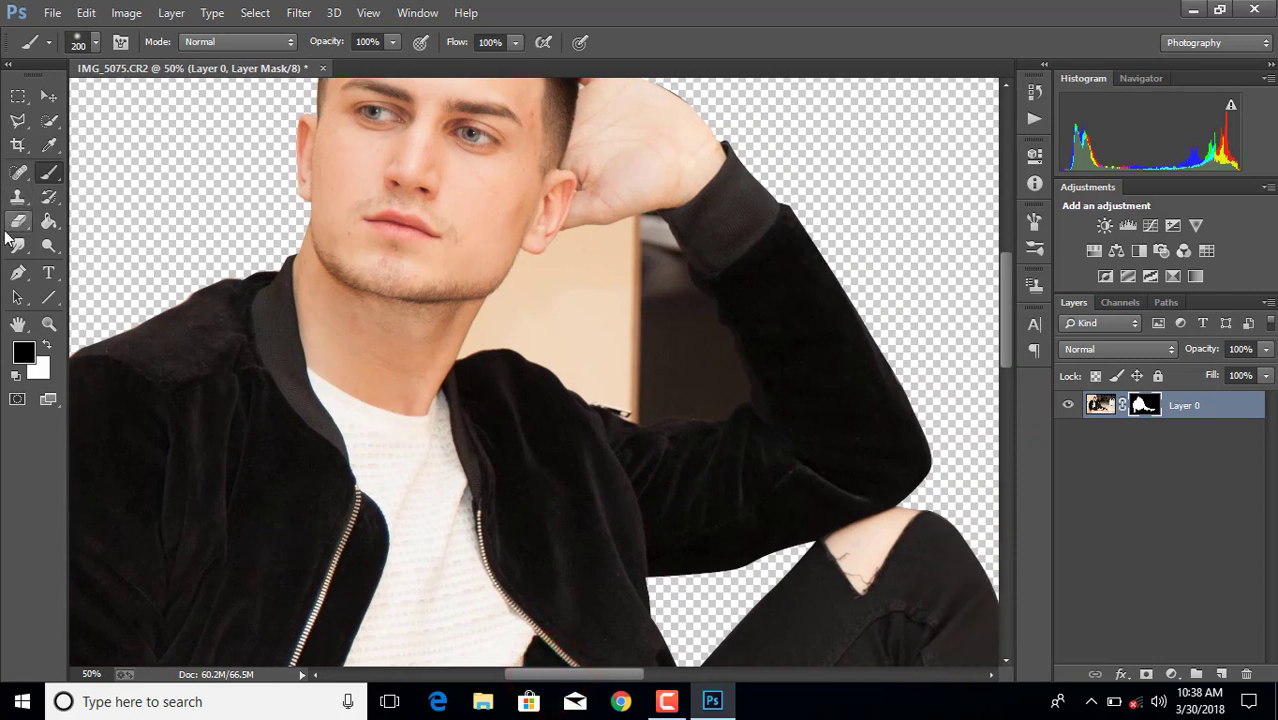
Start a Pen path at the collar and curve it up the jawline to below the ear
{"action": "left_click", "coordinate": [18, 272]}
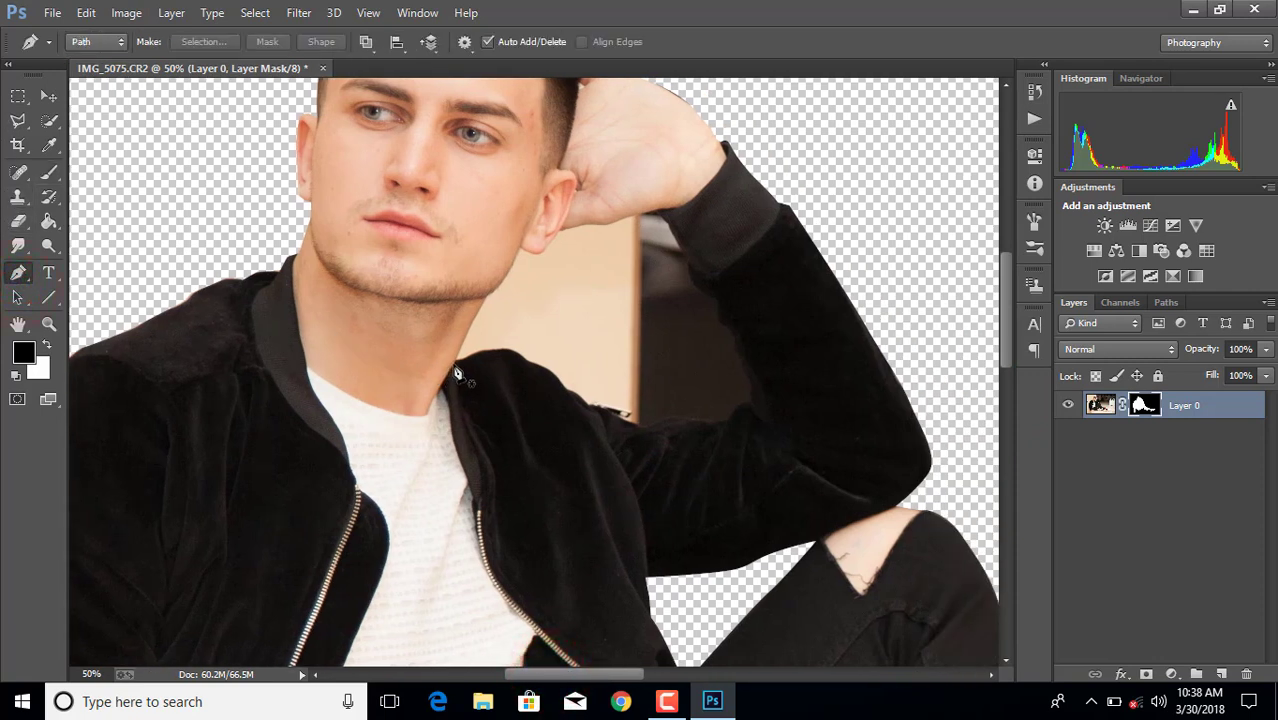
{"action": "left_click", "coordinate": [456, 362]}
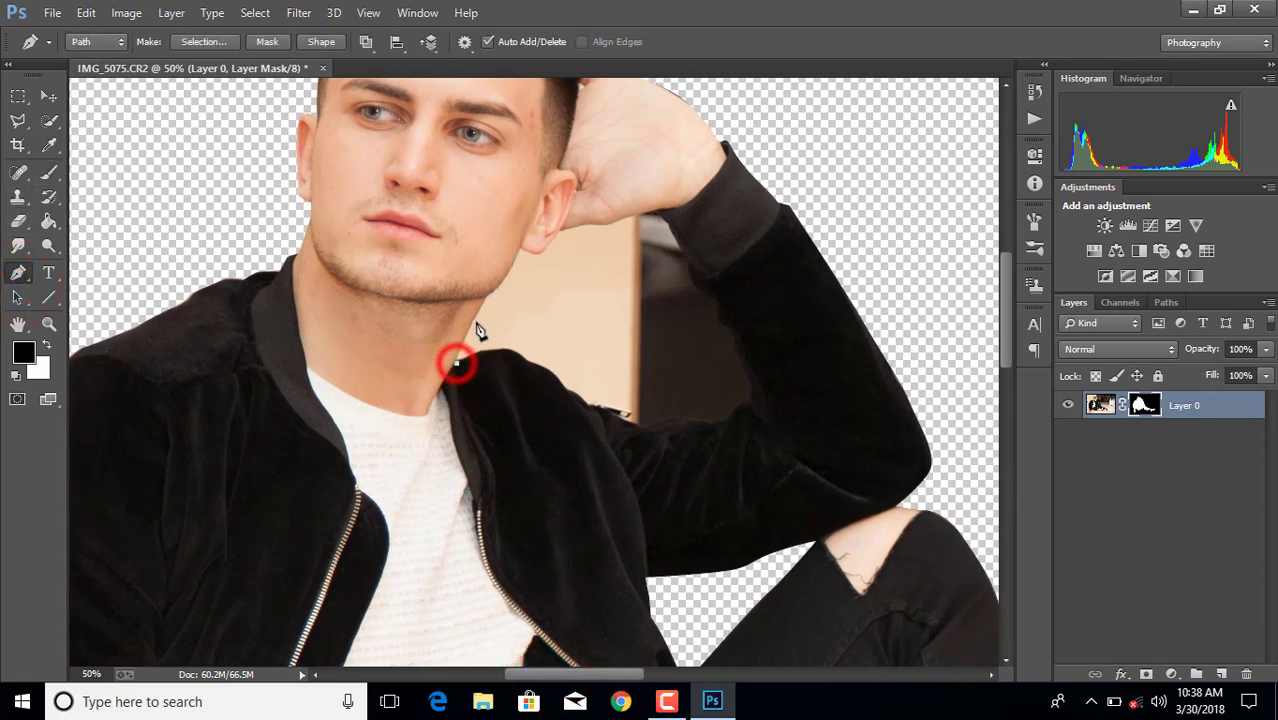
{"action": "left_click", "coordinate": [480, 308]}
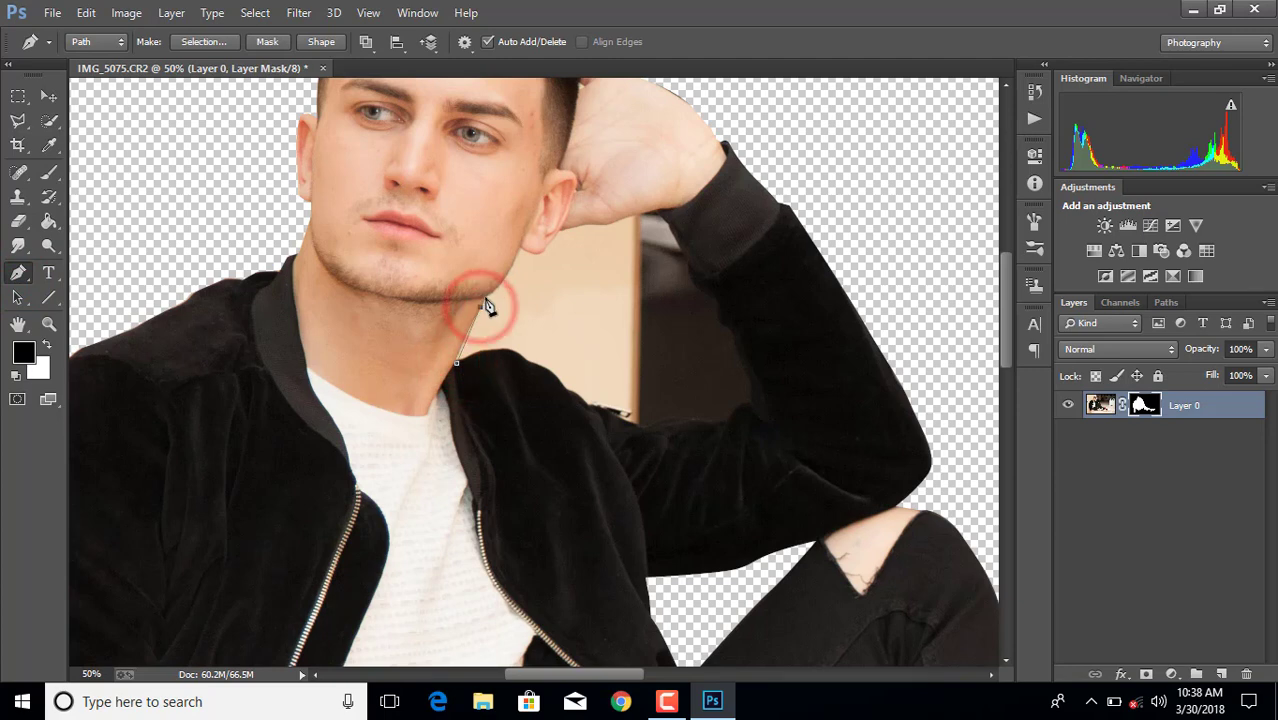
{"action": "left_click", "coordinate": [86, 12]}
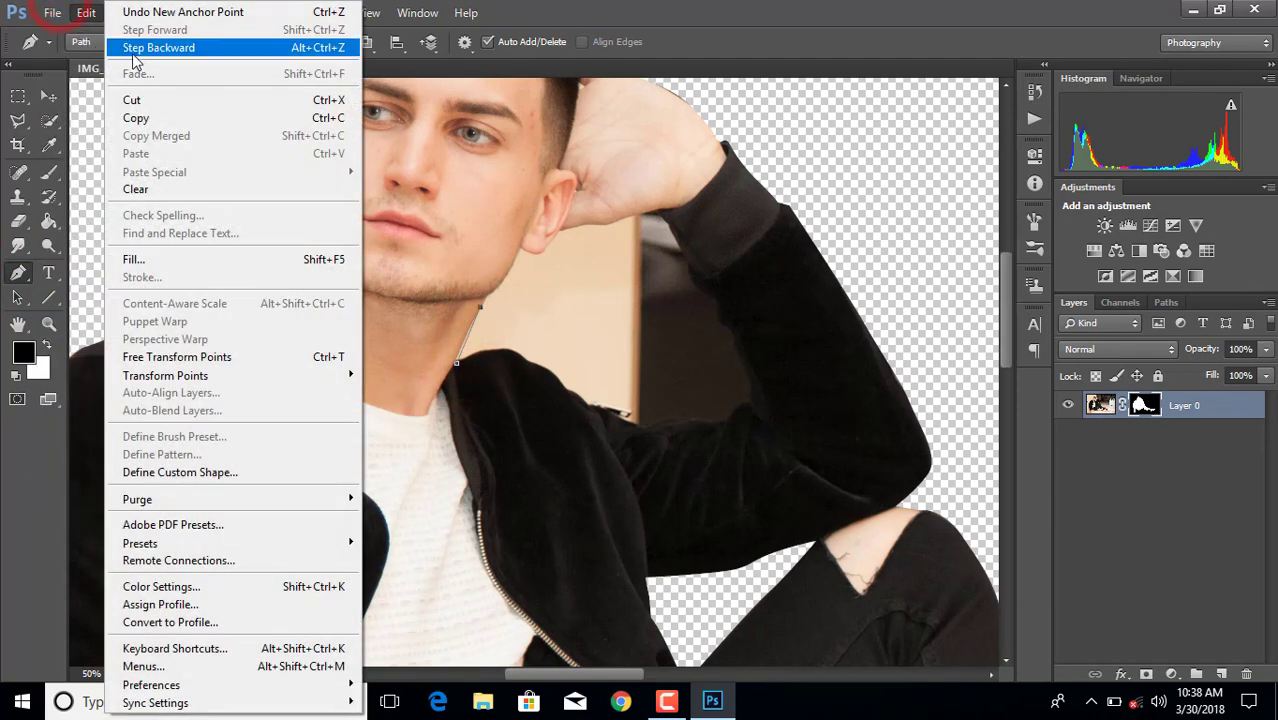
{"action": "left_click", "coordinate": [128, 43]}
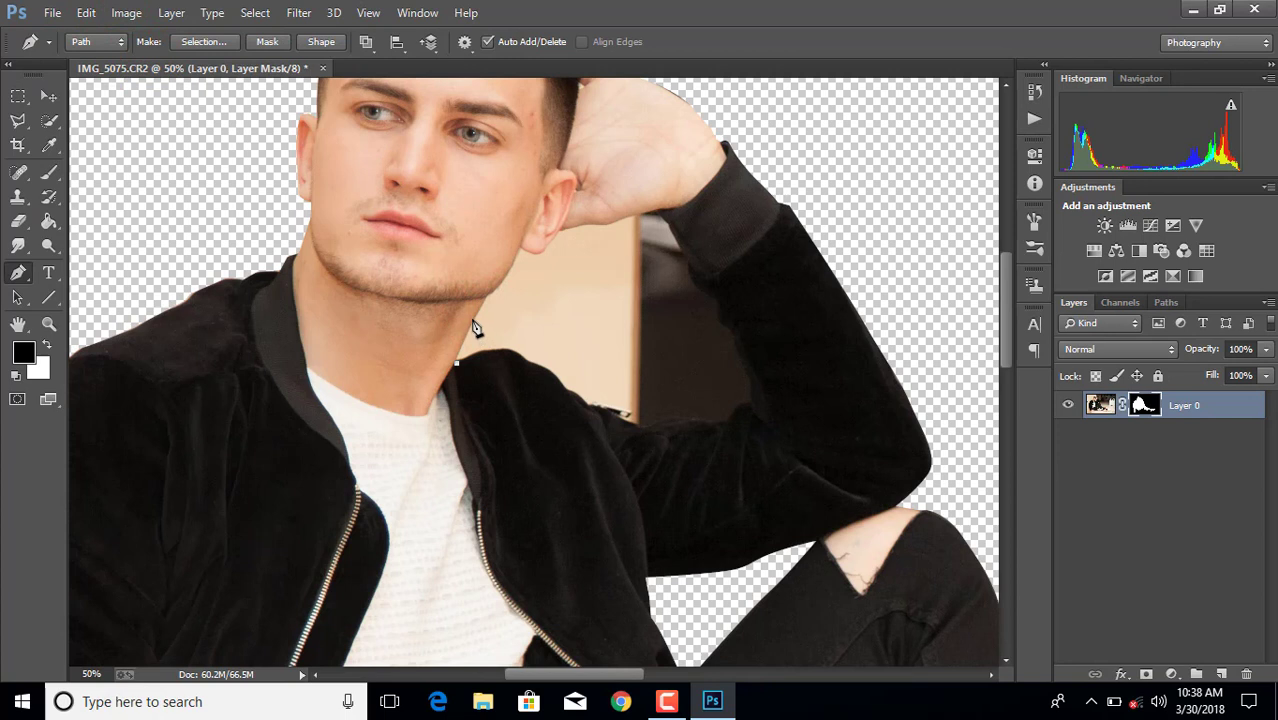
{"action": "mouse_move", "coordinate": [474, 316]}
{"action": "left_mouse_down"}
{"action": "mouse_move", "coordinate": [516, 261]}
{"action": "mouse_move", "coordinate": [549, 258]}
{"action": "left_mouse_up"}
{"action": "left_click", "coordinate": [555, 233]}
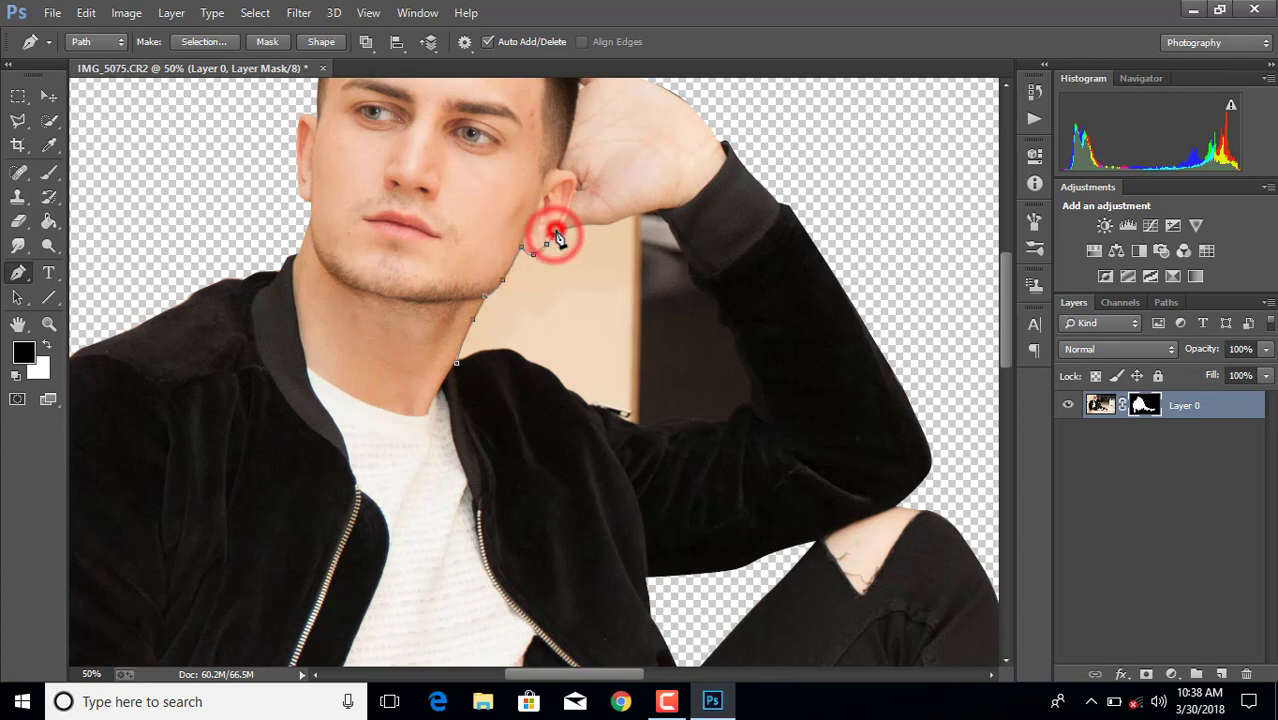
Continue the path around the ear to the hand and down the inner sleeve
{"action": "left_click", "coordinate": [563, 229]}
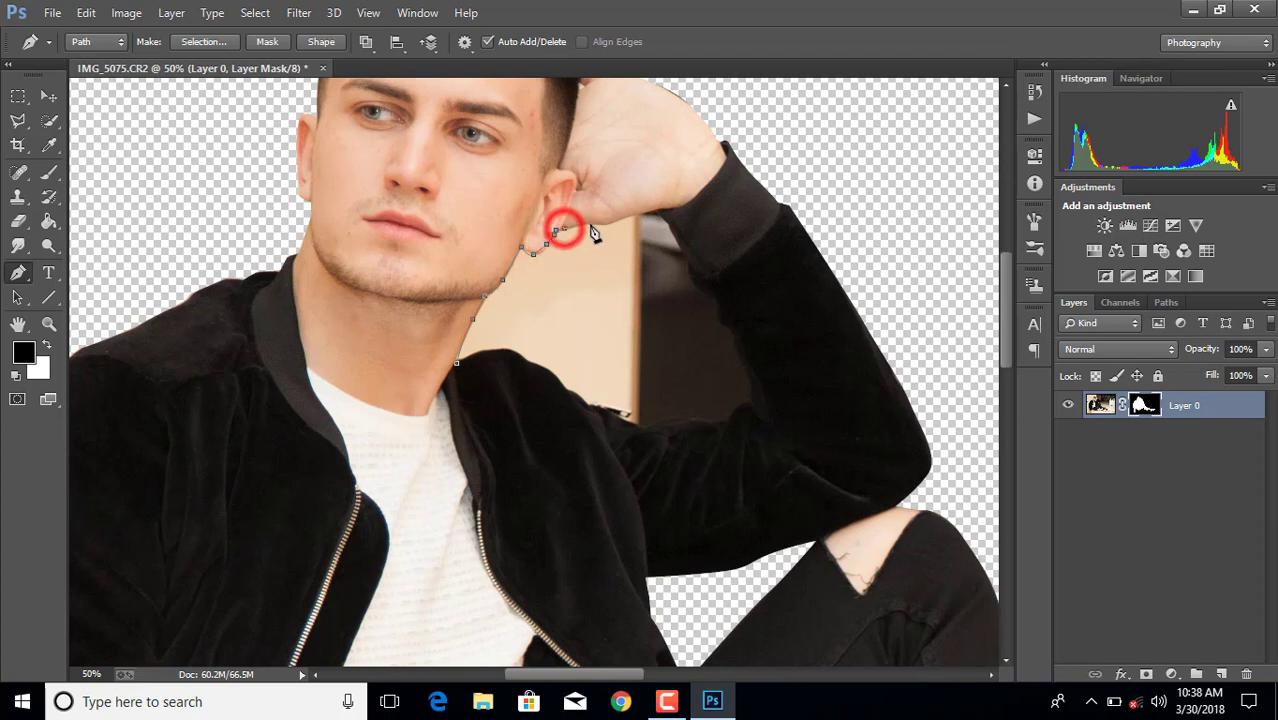
{"action": "left_click", "coordinate": [592, 225]}
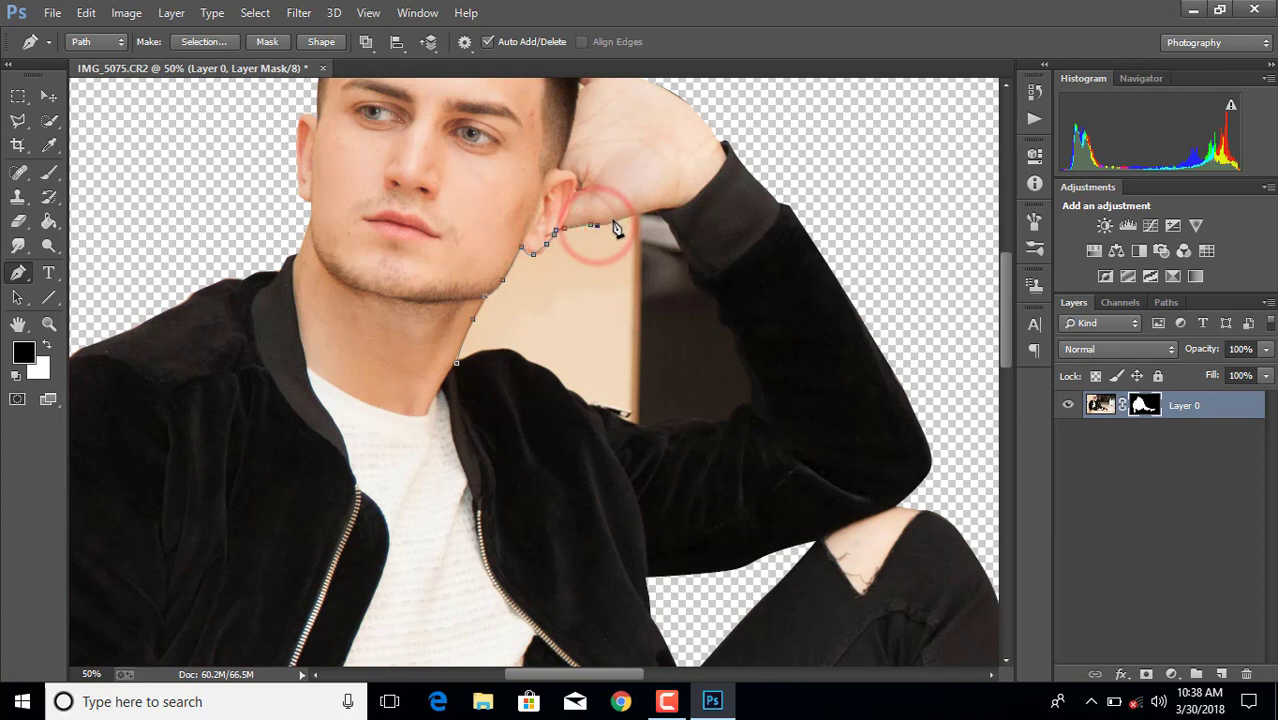
{"action": "left_click", "coordinate": [612, 218]}
{"action": "left_click", "coordinate": [637, 215]}
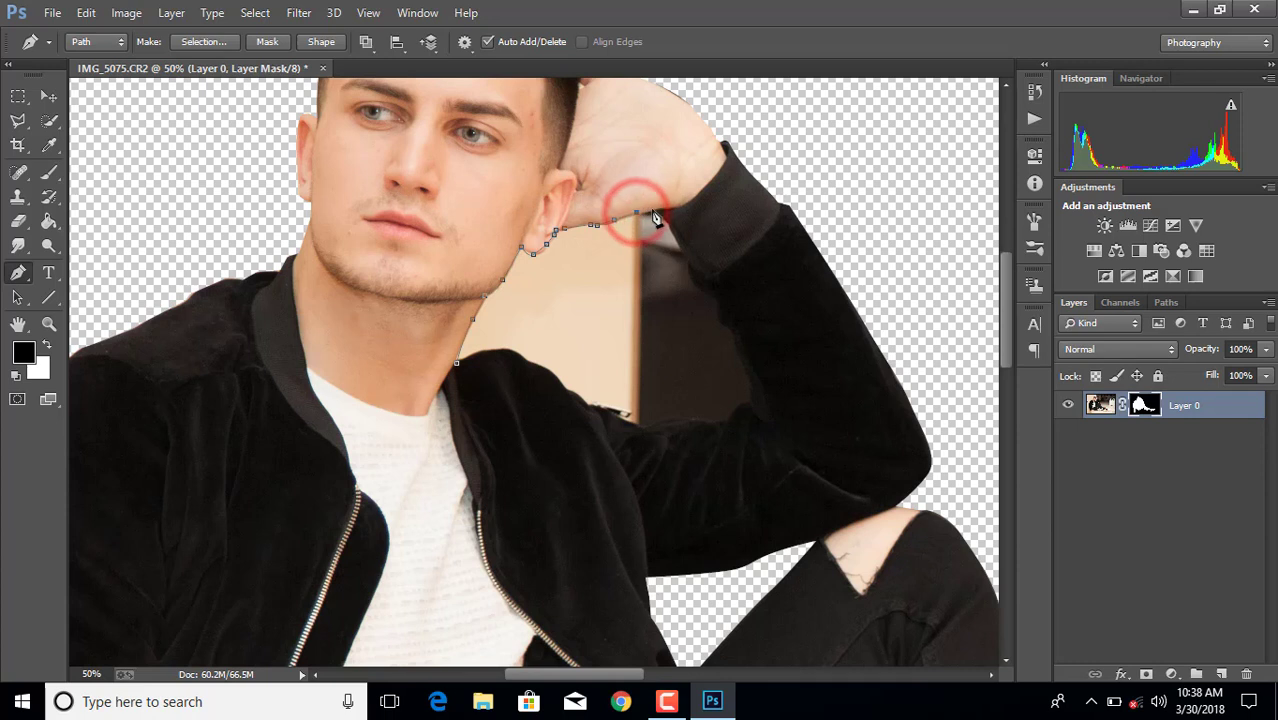
{"action": "left_click", "coordinate": [663, 213]}
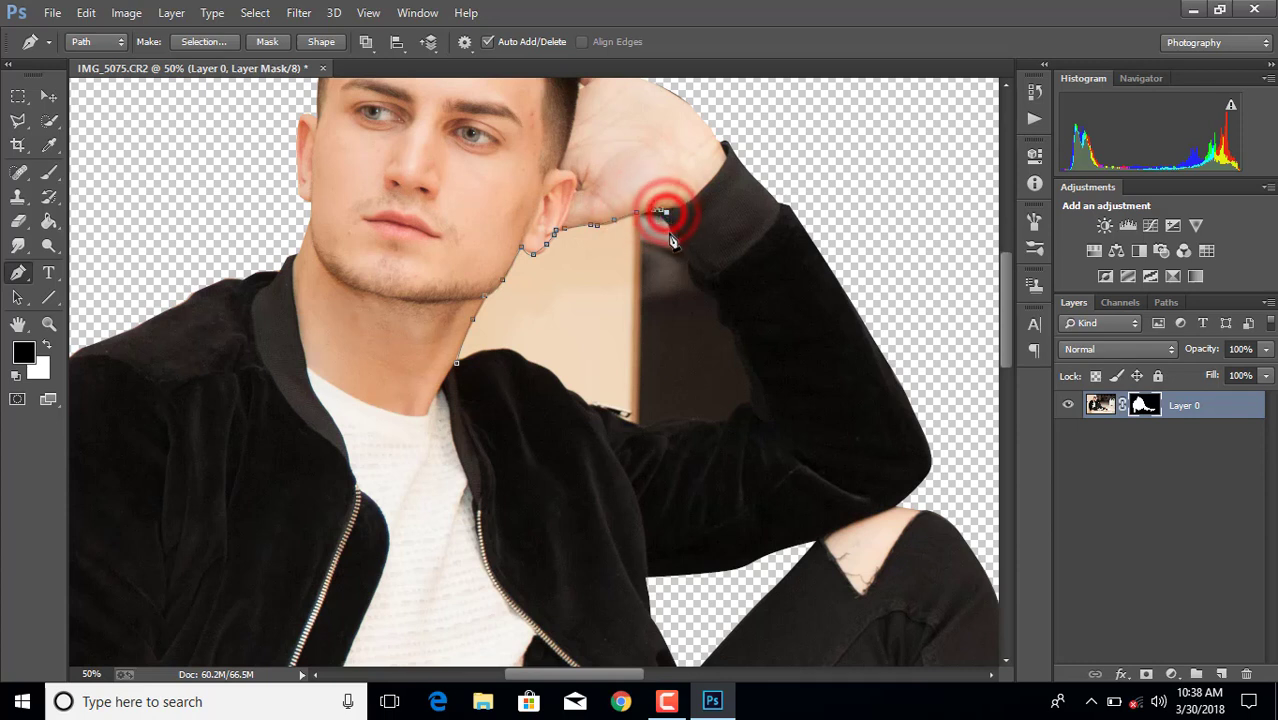
{"action": "left_click", "coordinate": [693, 269]}
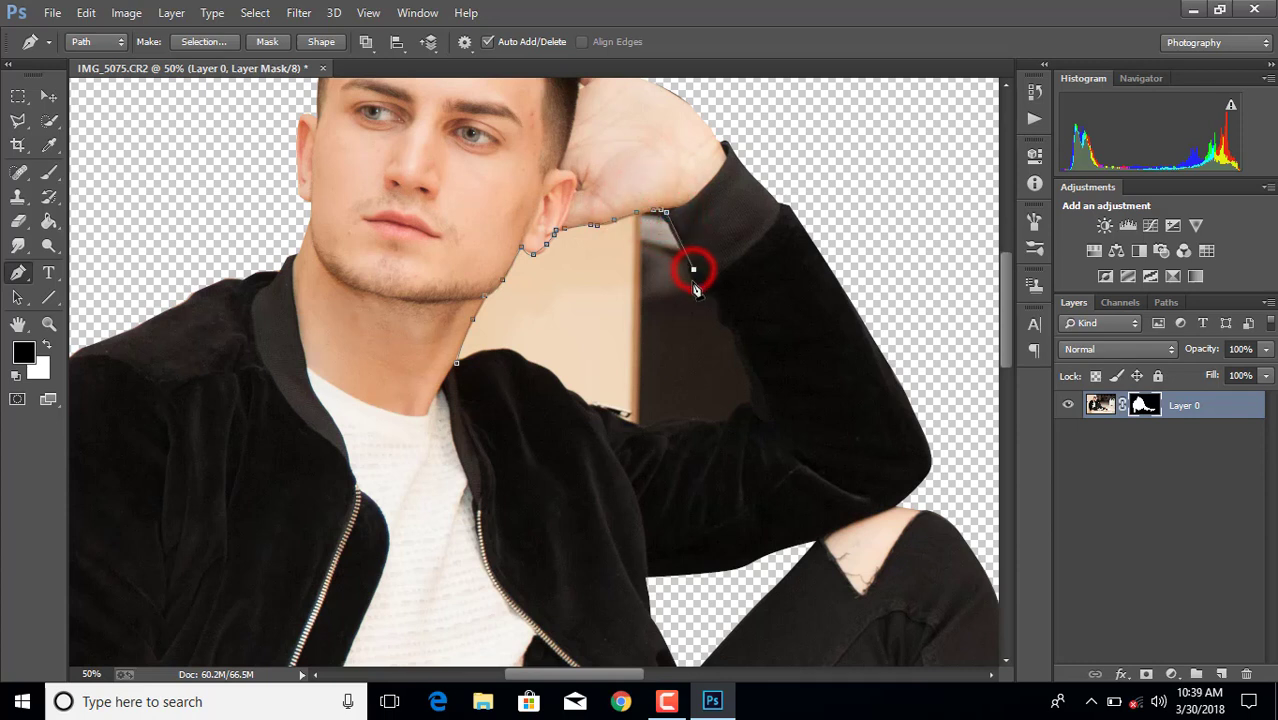
{"action": "left_click_drag", "start_coordinate": [703, 292], "coordinate": [718, 315]}
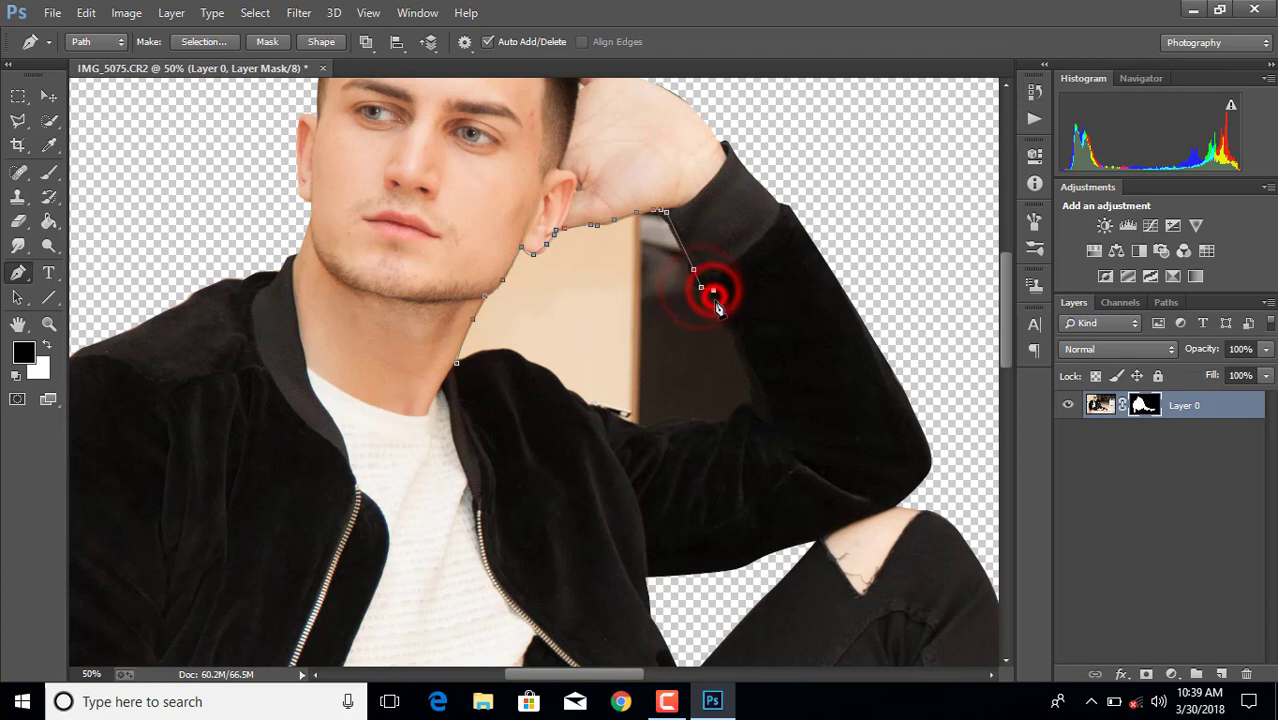
{"action": "left_click_drag", "start_coordinate": [718, 316], "coordinate": [726, 326]}
Curve the path around the elbow, under the arm, along the shoulder, and close it
{"action": "left_click", "coordinate": [747, 365]}
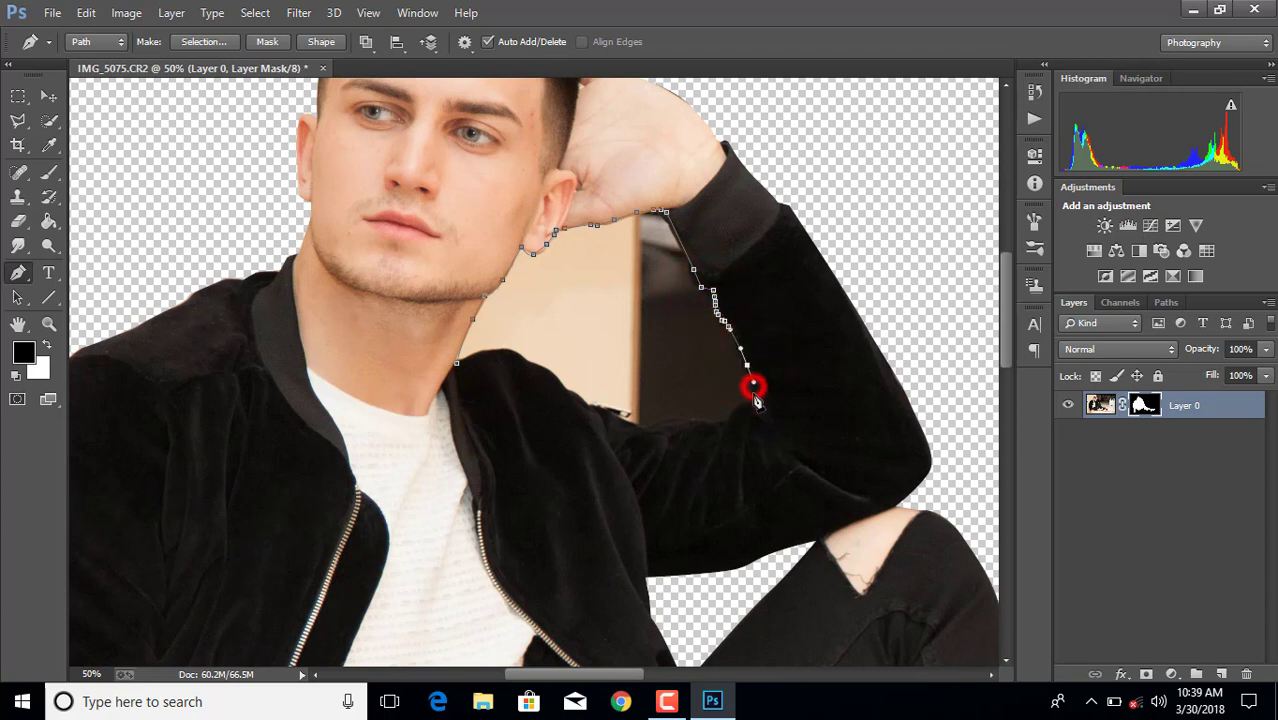
{"action": "mouse_move", "coordinate": [753, 388]}
{"action": "left_mouse_down"}
{"action": "mouse_move", "coordinate": [755, 415]}
{"action": "mouse_move", "coordinate": [638, 431]}
{"action": "mouse_move", "coordinate": [577, 401]}
{"action": "left_mouse_up"}
{"action": "left_click", "coordinate": [750, 405]}
{"action": "left_click", "coordinate": [672, 413]}
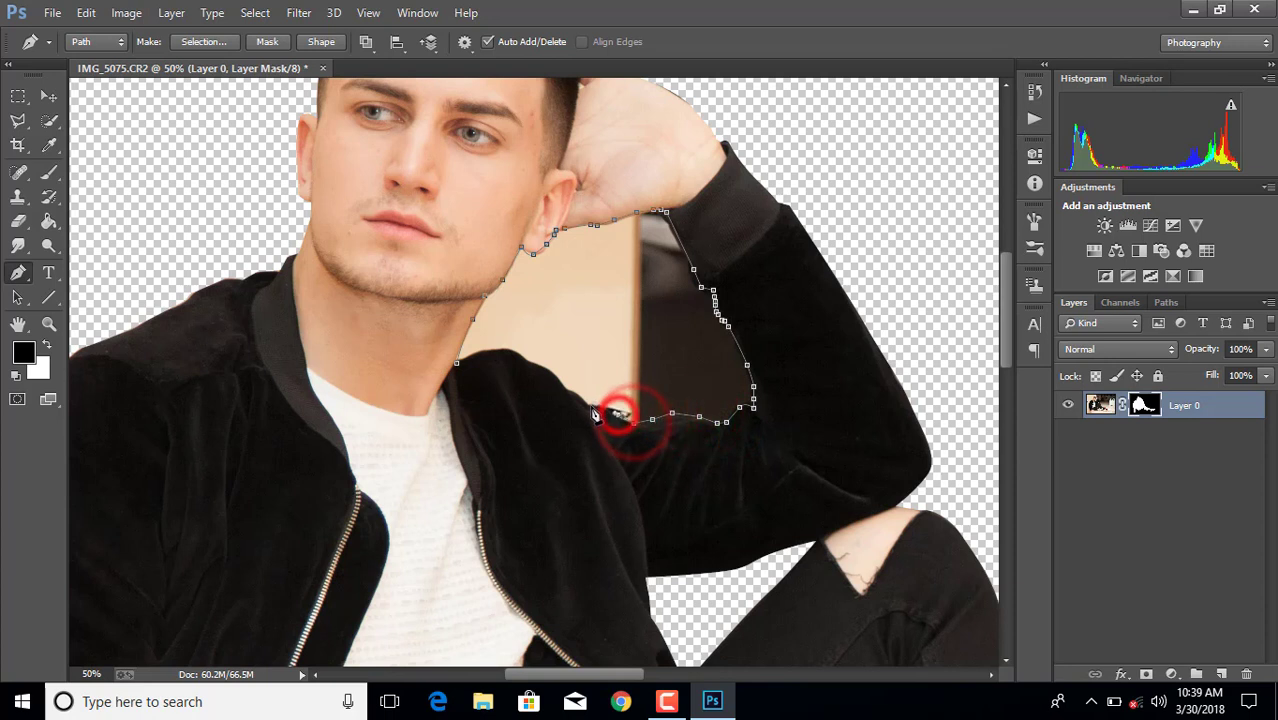
{"action": "left_click", "coordinate": [567, 389]}
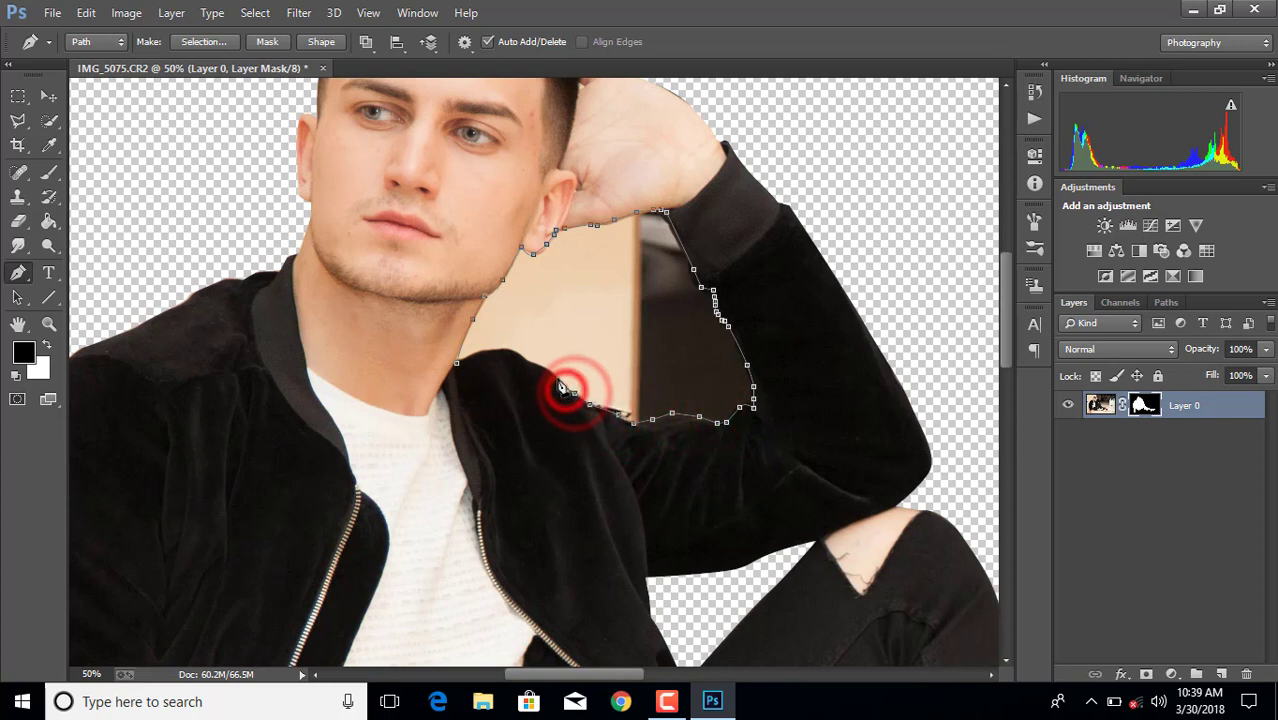
{"action": "left_click_drag", "start_coordinate": [539, 366], "coordinate": [513, 360]}
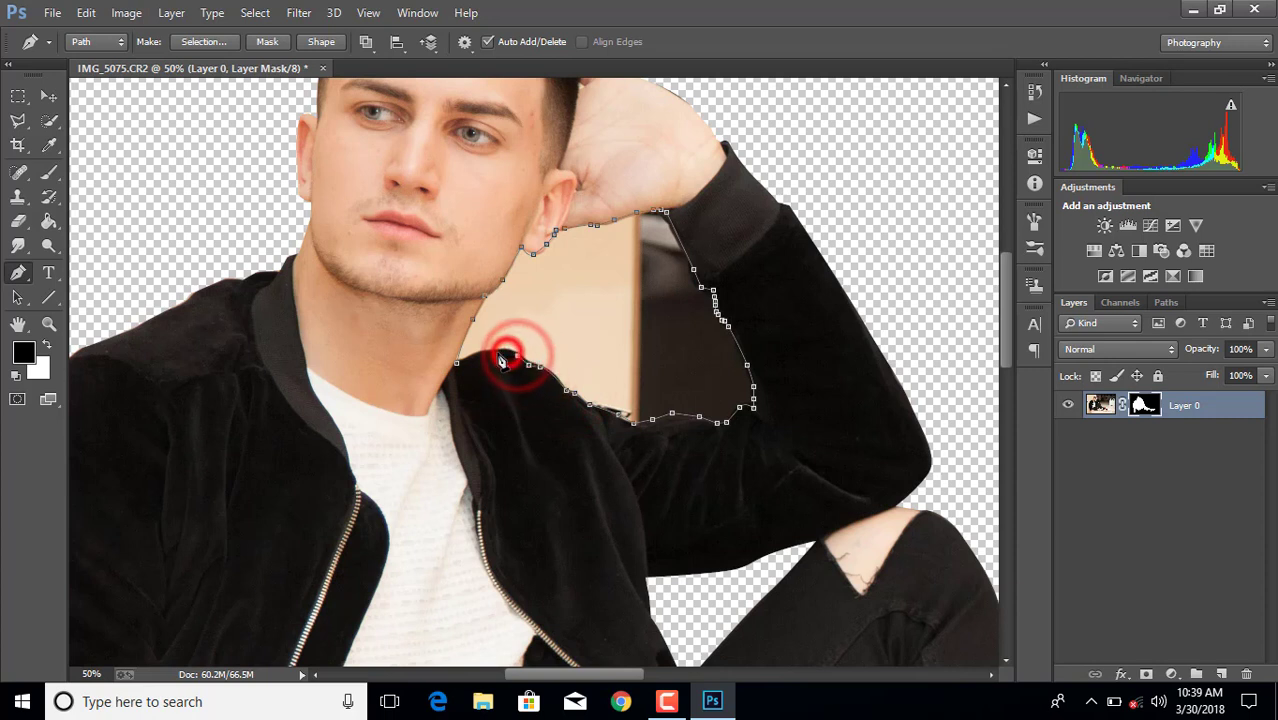
{"action": "left_click_drag", "start_coordinate": [513, 360], "coordinate": [479, 357]}
{"action": "left_click", "coordinate": [458, 363]}
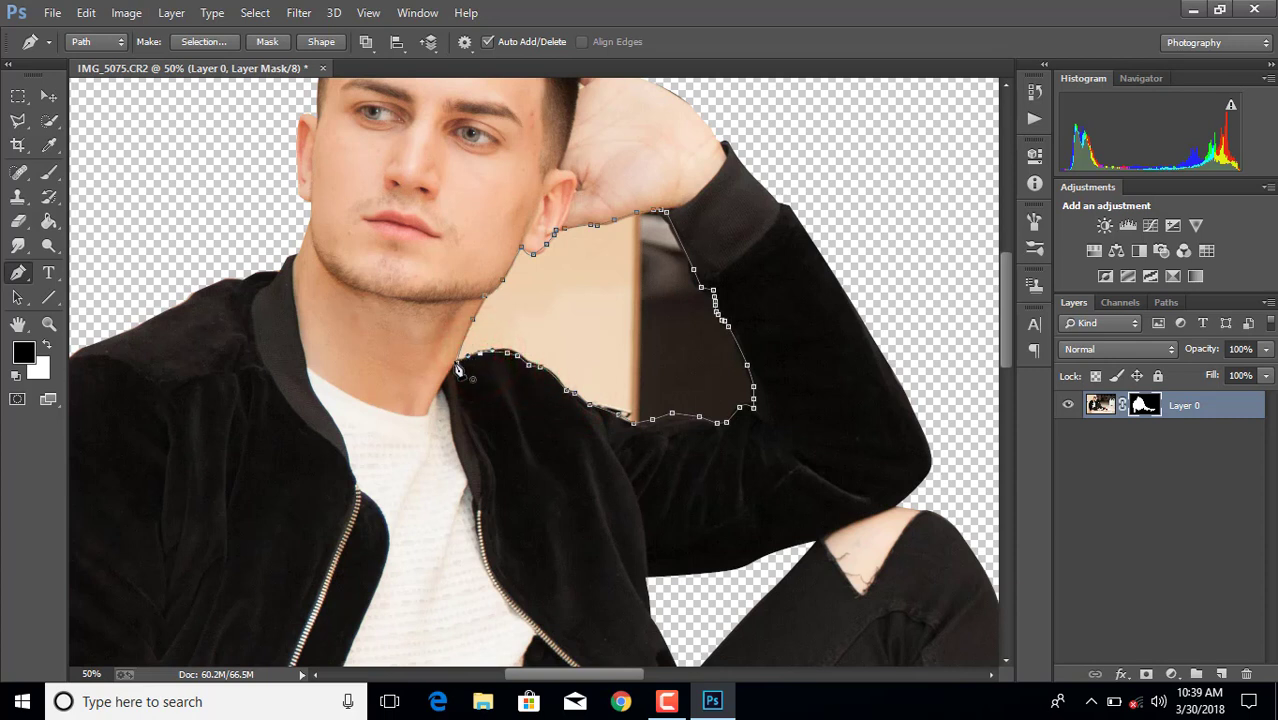
Convert the neck-and-arm path to a selection, paint it out on the mask, and deselect
{"action": "right_click", "coordinate": [528, 286]}
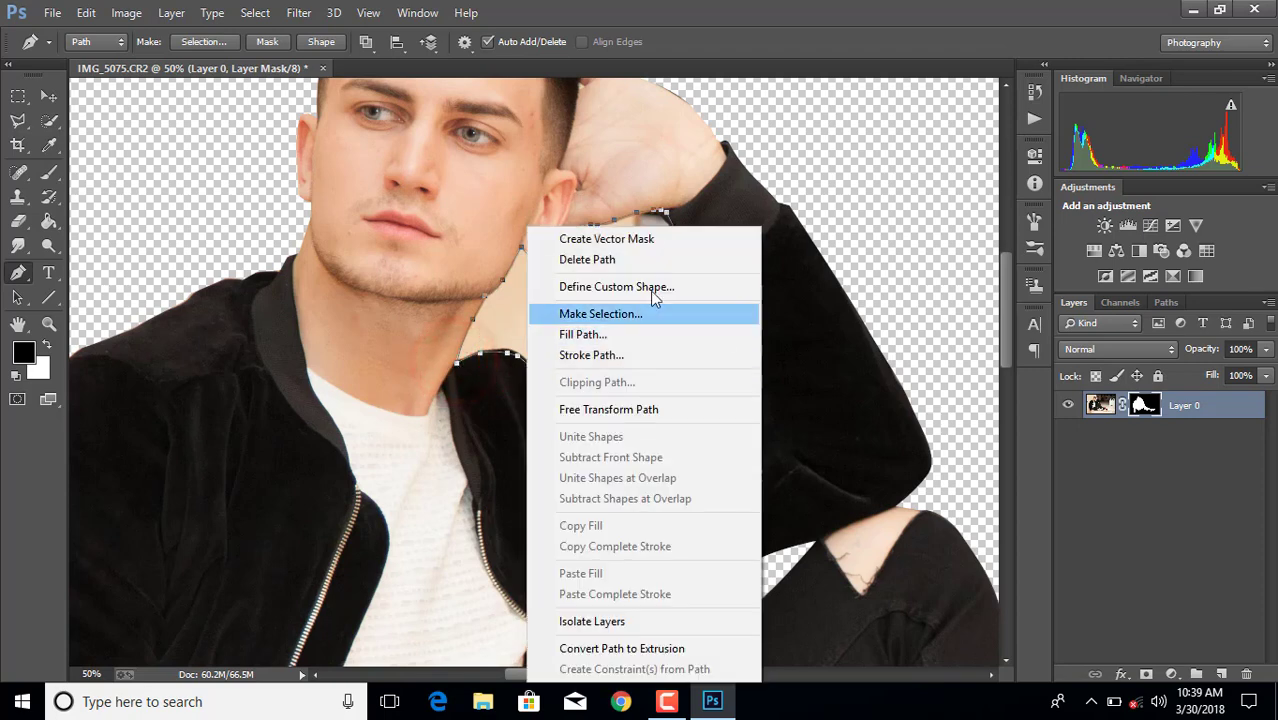
{"action": "left_click", "coordinate": [598, 313]}
{"action": "left_click", "coordinate": [730, 199]}
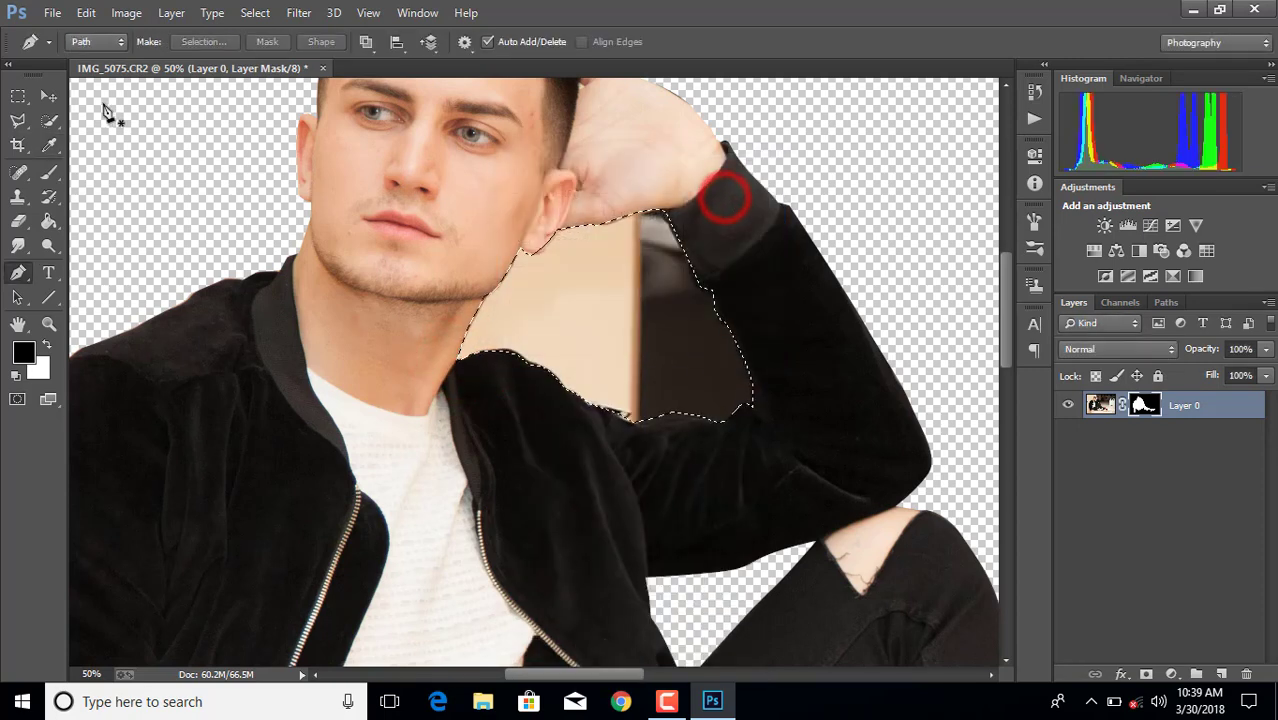
{"action": "left_click", "coordinate": [49, 172]}
{"action": "mouse_move", "coordinate": [571, 234]}
{"action": "left_mouse_down"}
{"action": "mouse_move", "coordinate": [400, 243]}
{"action": "mouse_move", "coordinate": [478, 352]}
{"action": "mouse_move", "coordinate": [699, 365]}
{"action": "left_mouse_up"}
{"action": "key", "text": "ctrl+d"}
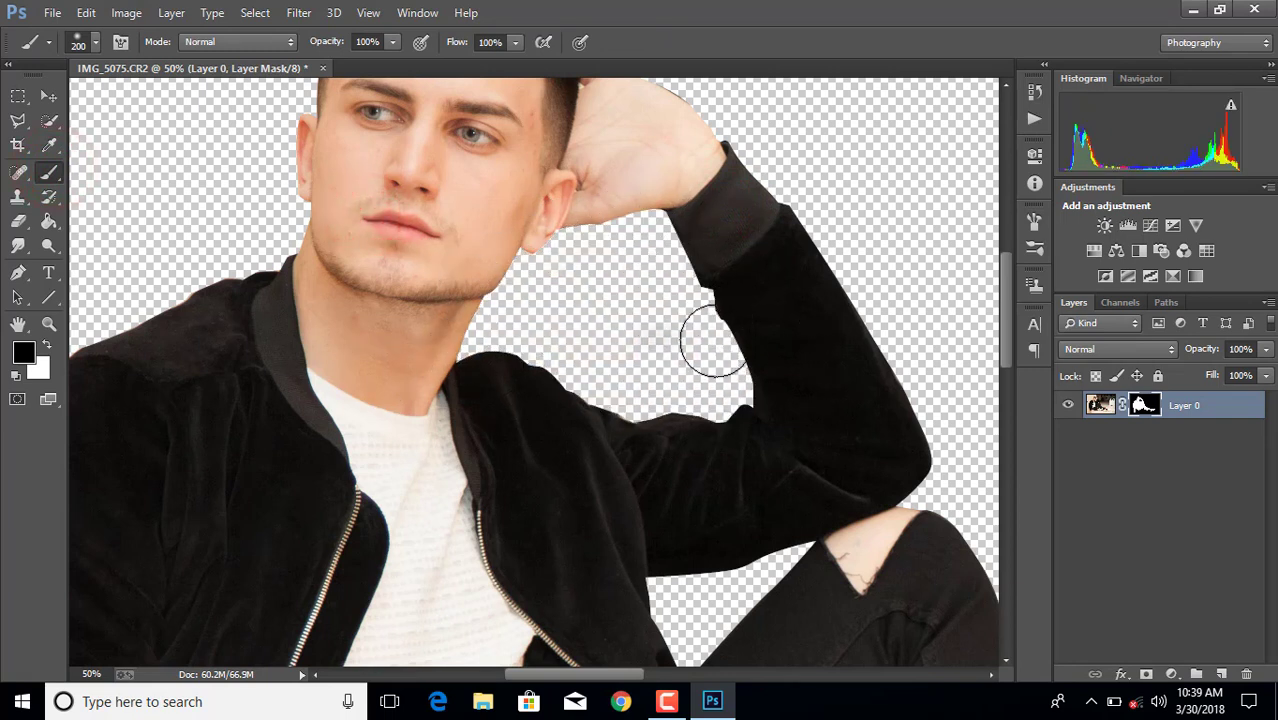
{"action": "key", "text": "ctrl+minus"}
{"action": "key", "text": "ctrl+minus"}
{"action": "key", "text": "ctrl+minus"}
{"action": "key", "text": "ctrl+minus"}
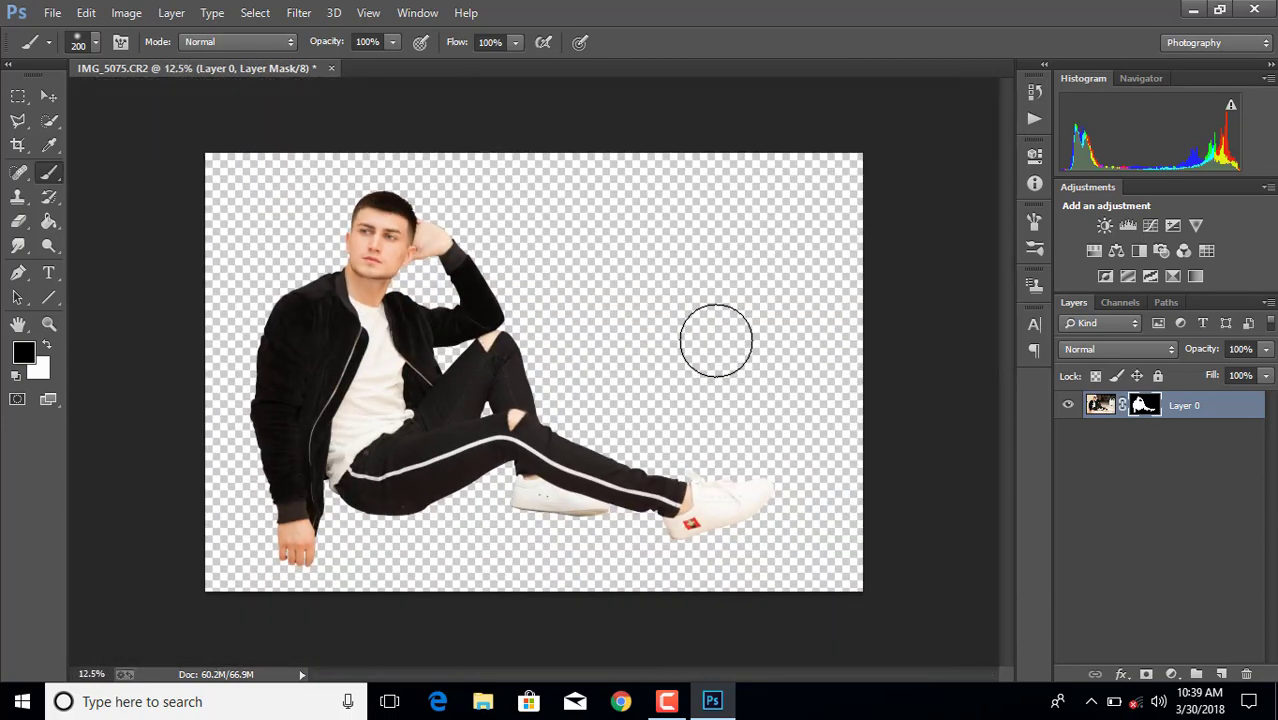
Load the mask as a selection, deselect, and apply the layer mask to Layer 0
{"action": "right_click", "coordinate": [1141, 413]}
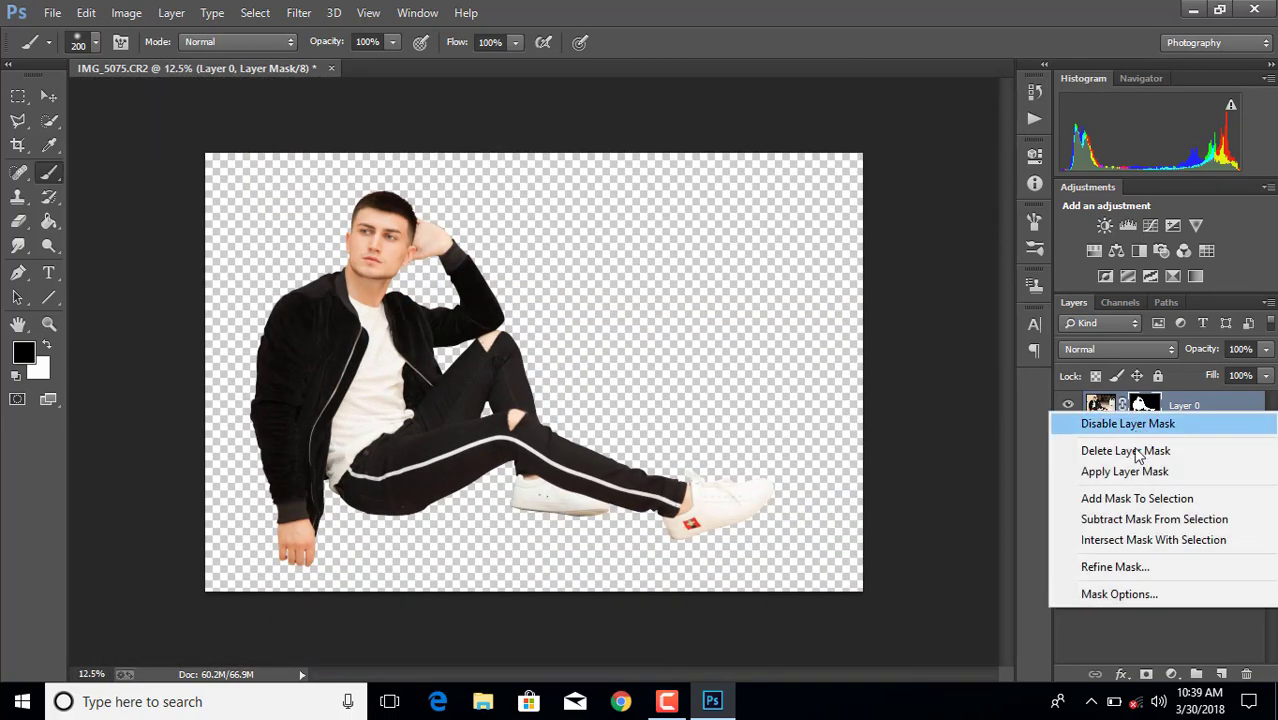
{"action": "left_click", "coordinate": [1137, 498]}
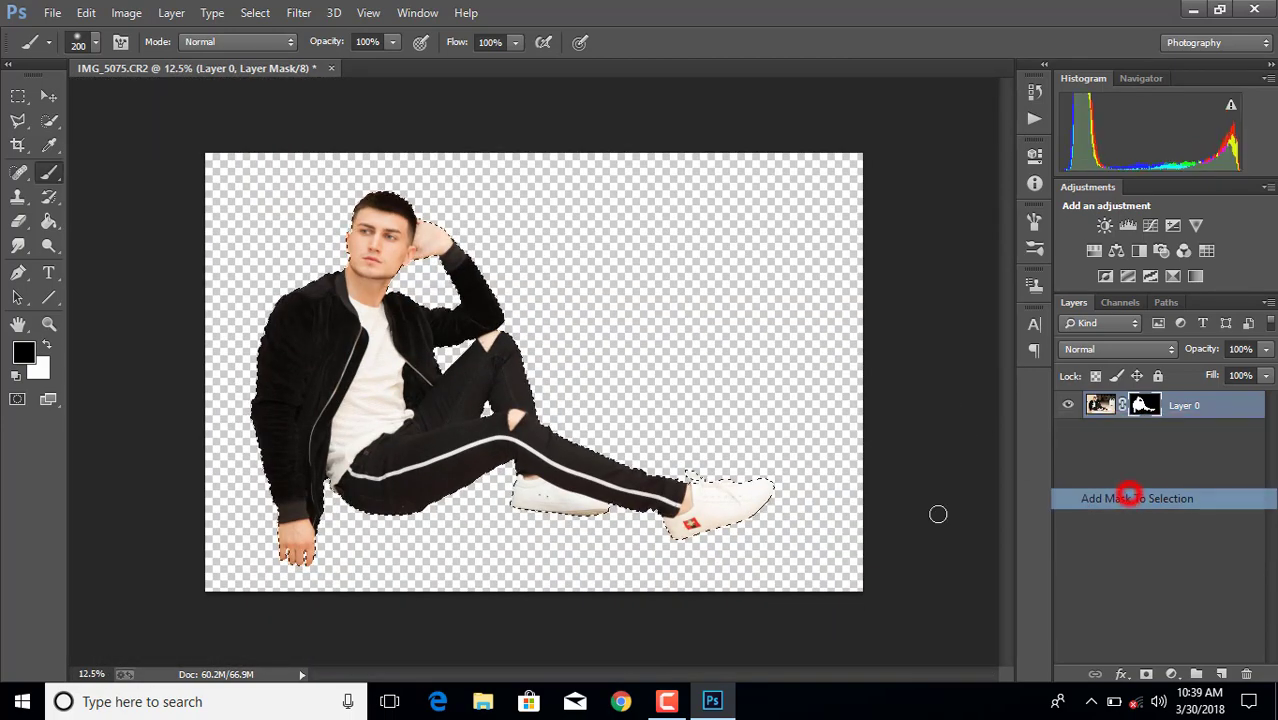
{"action": "key", "text": "ctrl+d"}
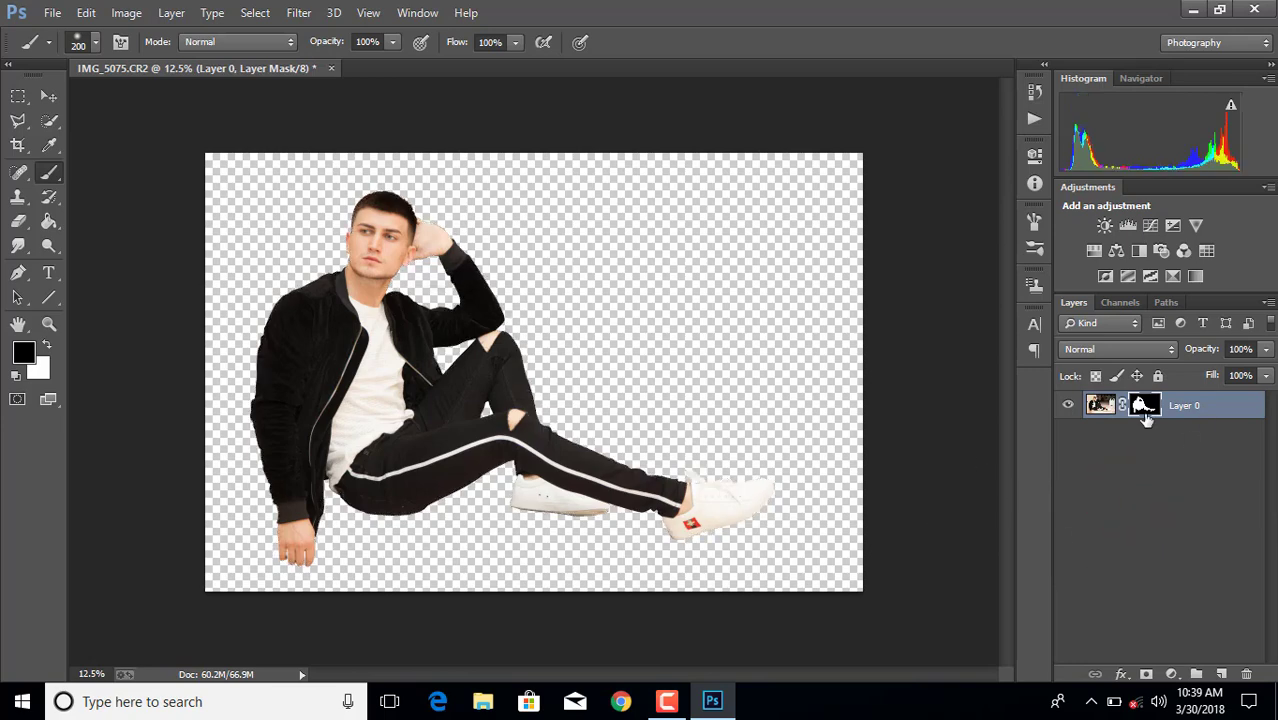
{"action": "right_click", "coordinate": [1136, 413]}
{"action": "left_click", "coordinate": [1120, 470]}
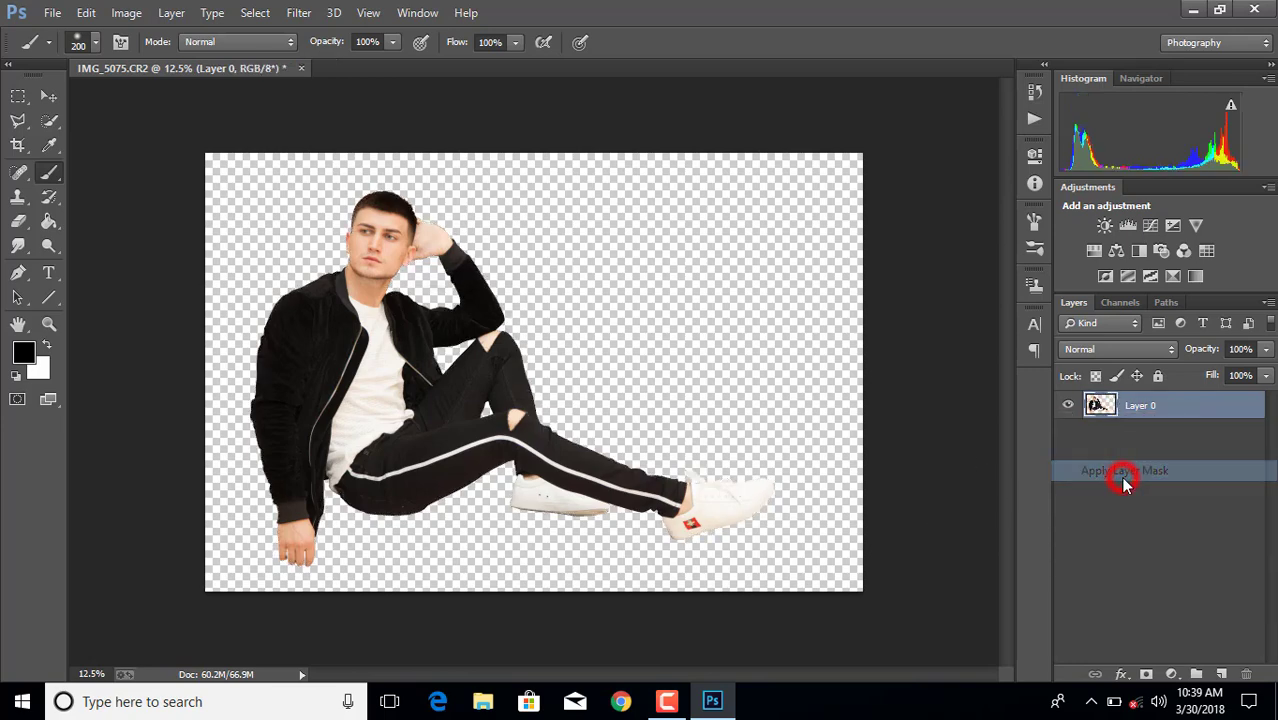
{"action": "left_click", "coordinate": [667, 701]}
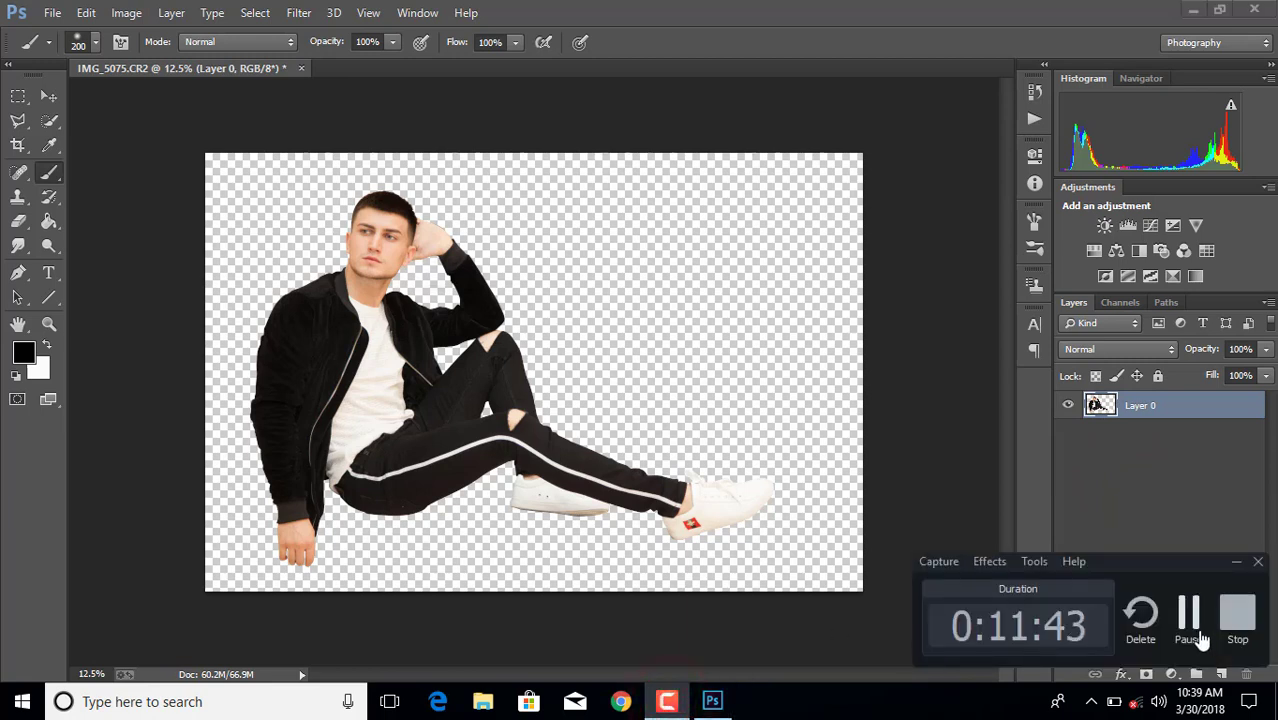
{"action": "left_click", "coordinate": [1200, 630]}
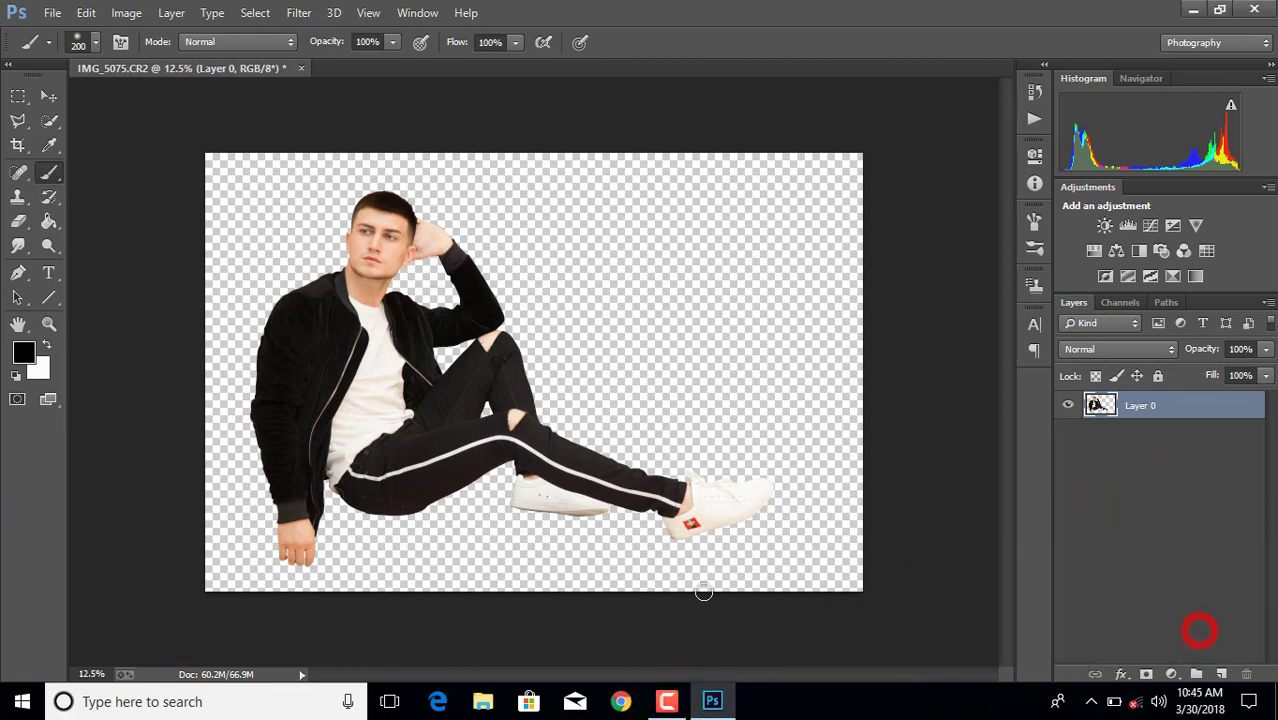
Crop-extend the canvas up and left and pull the right edge in for a taller frame
{"action": "left_click", "coordinate": [17, 145]}
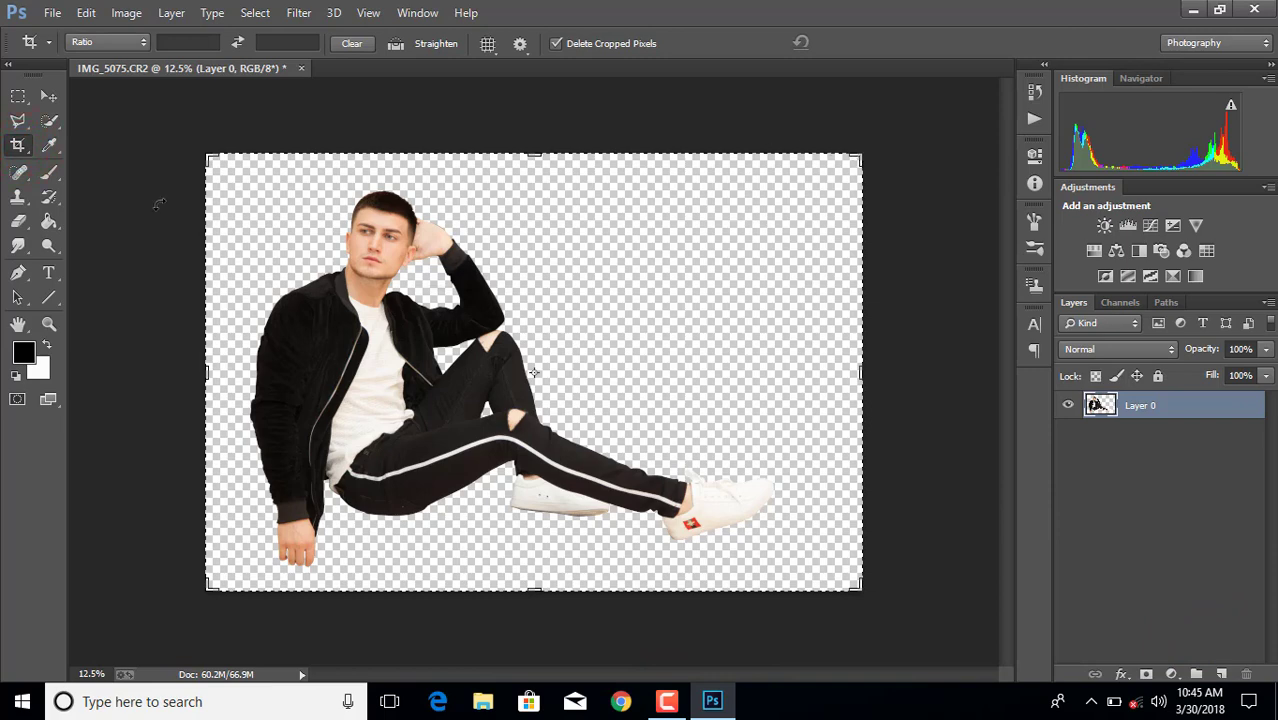
{"action": "mouse_move", "coordinate": [208, 156]}
{"action": "left_mouse_down"}
{"action": "mouse_move", "coordinate": [194, 80]}
{"action": "mouse_move", "coordinate": [200, 100]}
{"action": "left_mouse_up"}
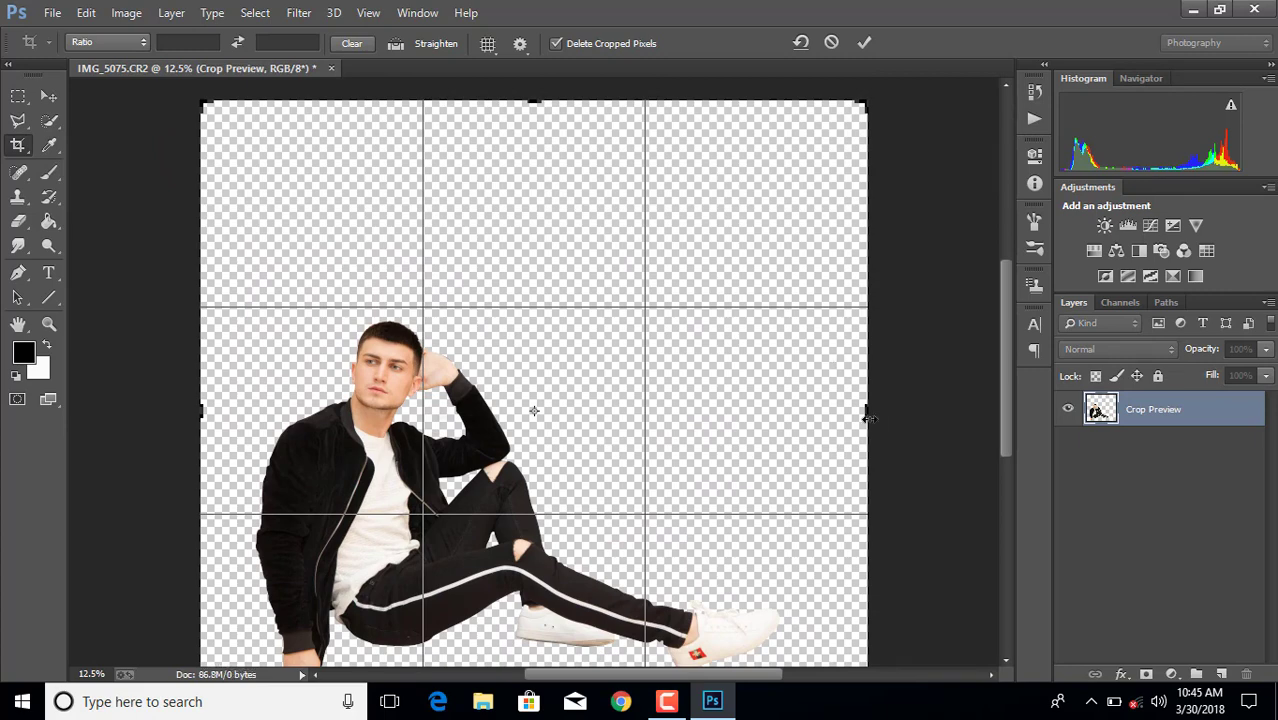
{"action": "left_click_drag", "start_coordinate": [868, 418], "coordinate": [866, 419]}
{"action": "left_click", "coordinate": [864, 43]}
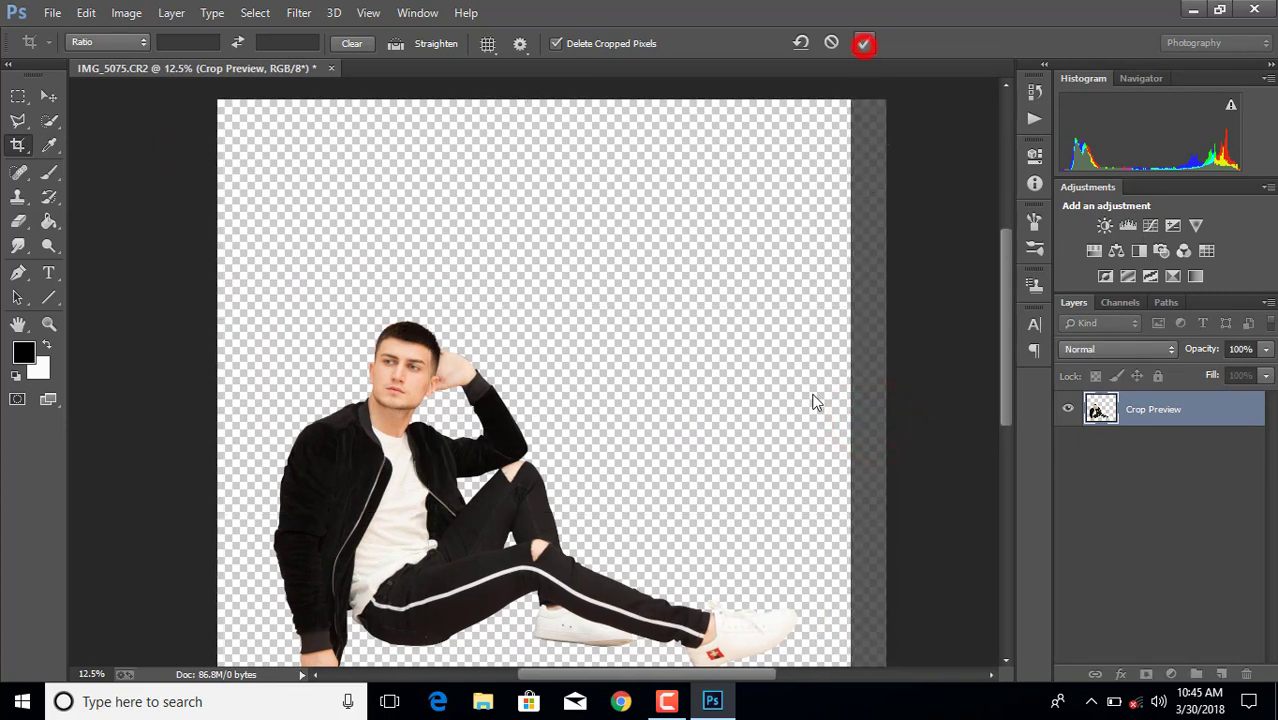
{"action": "key", "text": "ctrl+minus"}
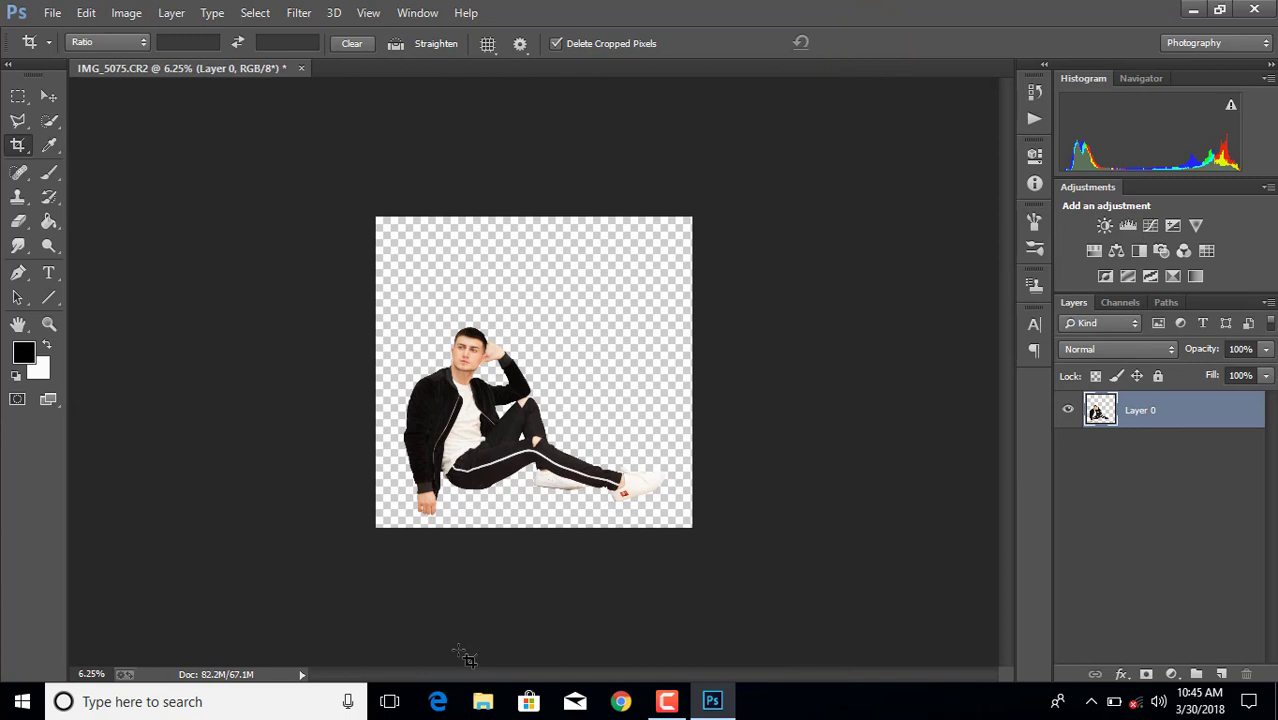
Scale the man's layer down to about 87% with Free Transform
{"action": "key", "text": "ctrl+t"}
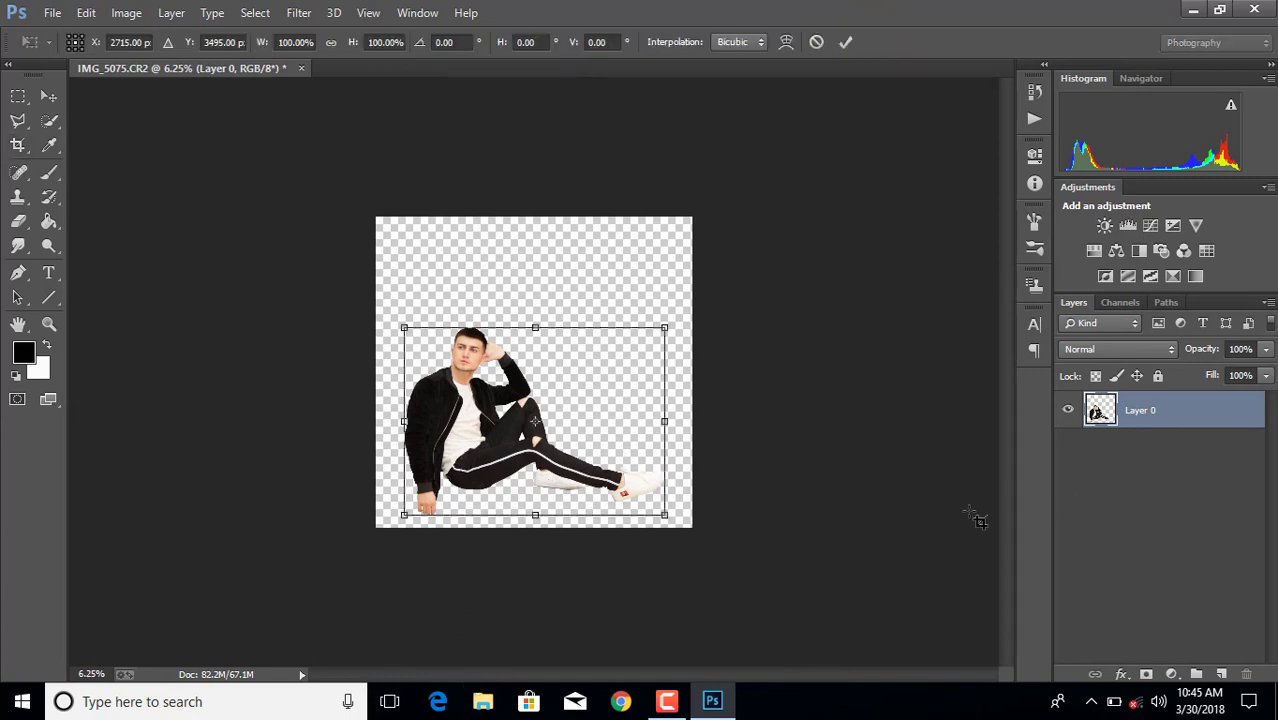
{"action": "left_click_drag", "start_coordinate": [665, 326], "coordinate": [631, 352]}
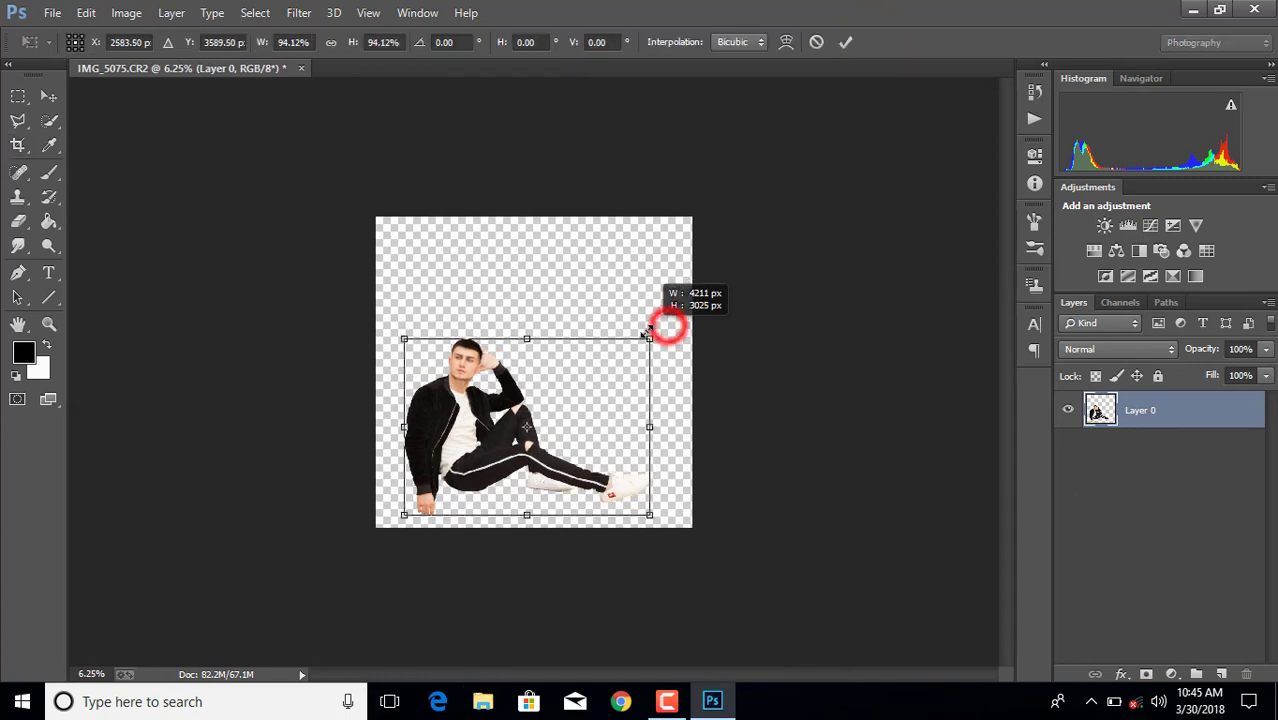
{"action": "left_click", "coordinate": [847, 43]}
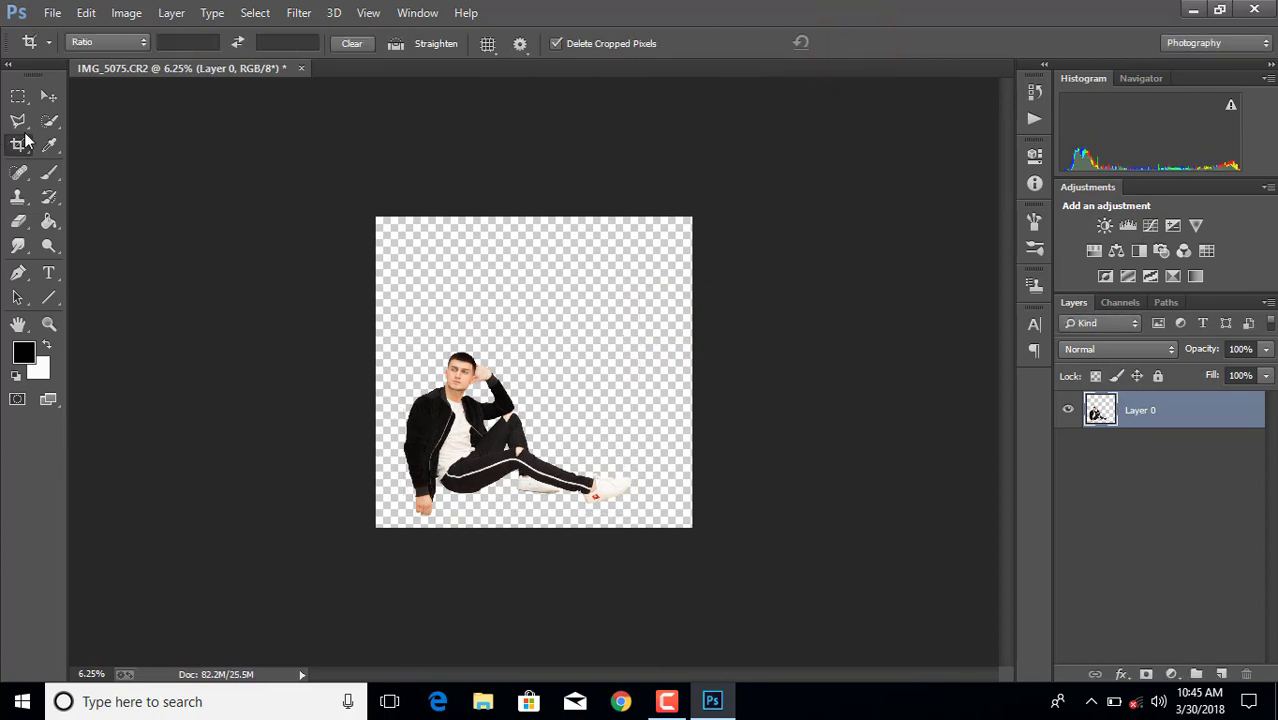
Place tapasheditz4 as a linked layer, move it below Layer 0, and reselect Layer 0
{"action": "left_click", "coordinate": [56, 12]}
{"action": "left_click", "coordinate": [137, 300]}
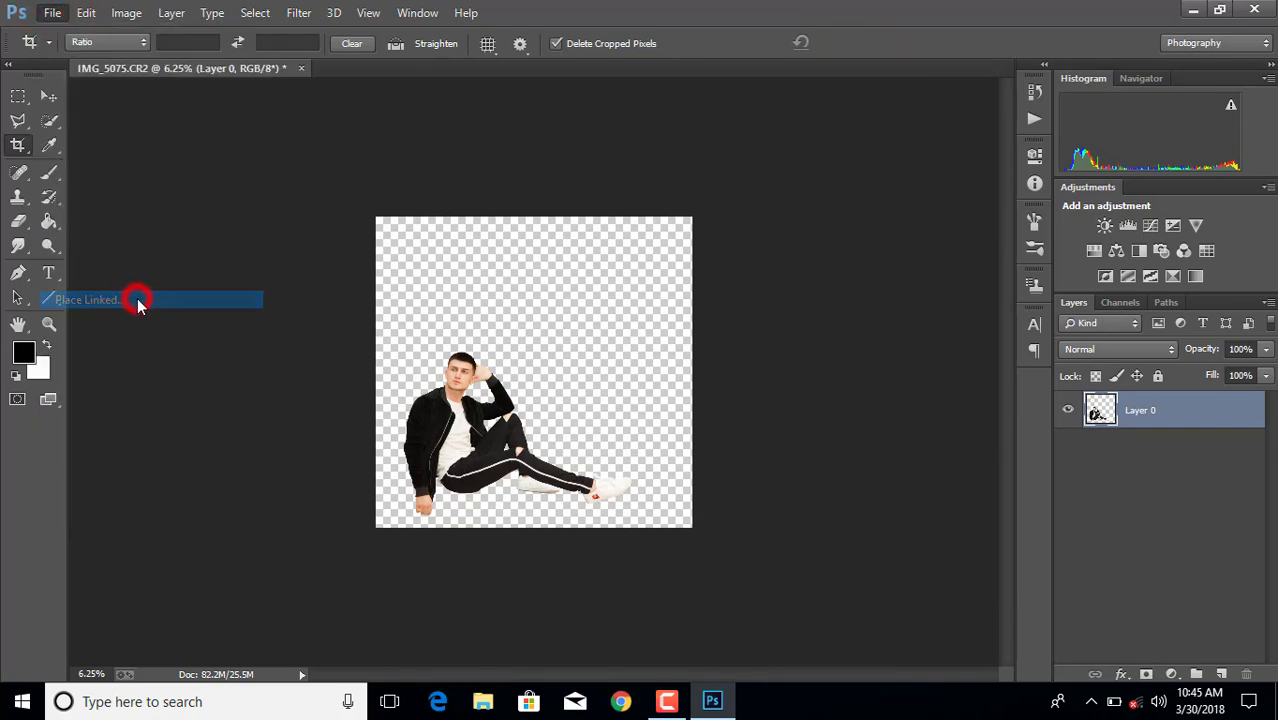
{"action": "scroll", "coordinate": [548, 351], "scroll_direction": "down", "scroll_amount": 1}
{"action": "scroll", "coordinate": [548, 351], "scroll_direction": "down", "scroll_amount": 2}
{"action": "scroll", "coordinate": [548, 351], "scroll_direction": "down", "scroll_amount": 3}
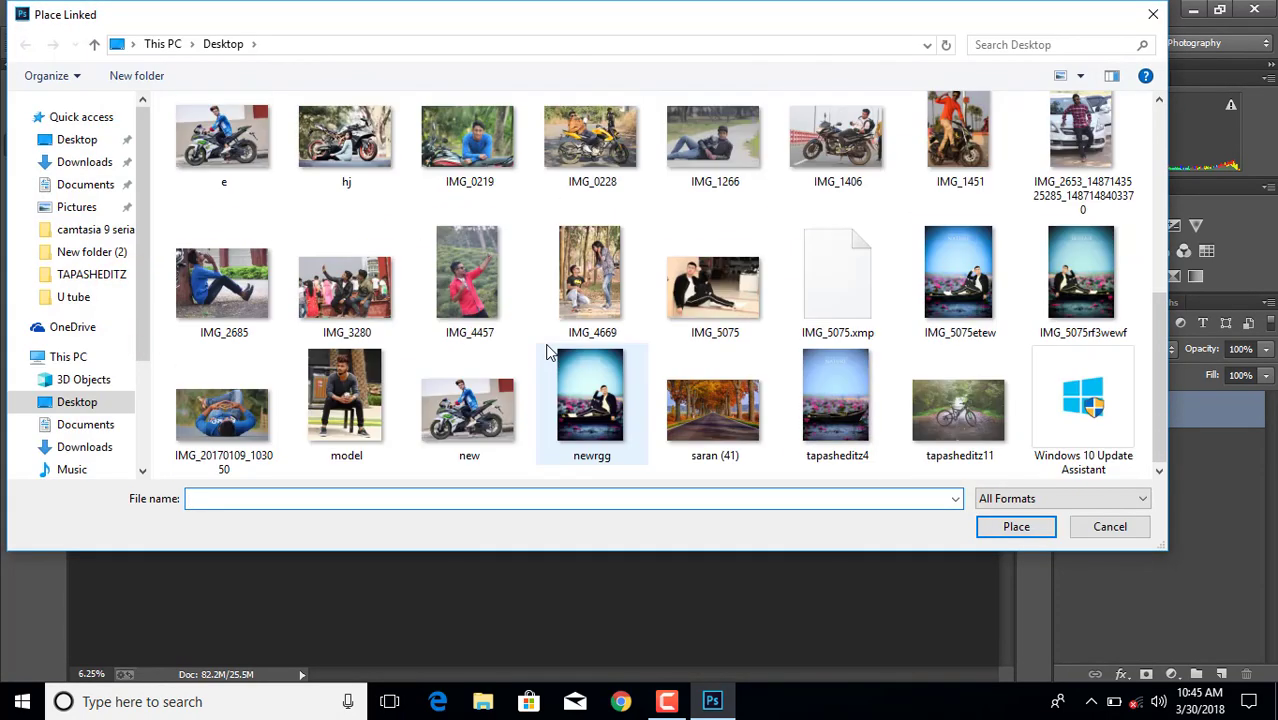
{"action": "left_click", "coordinate": [838, 418]}
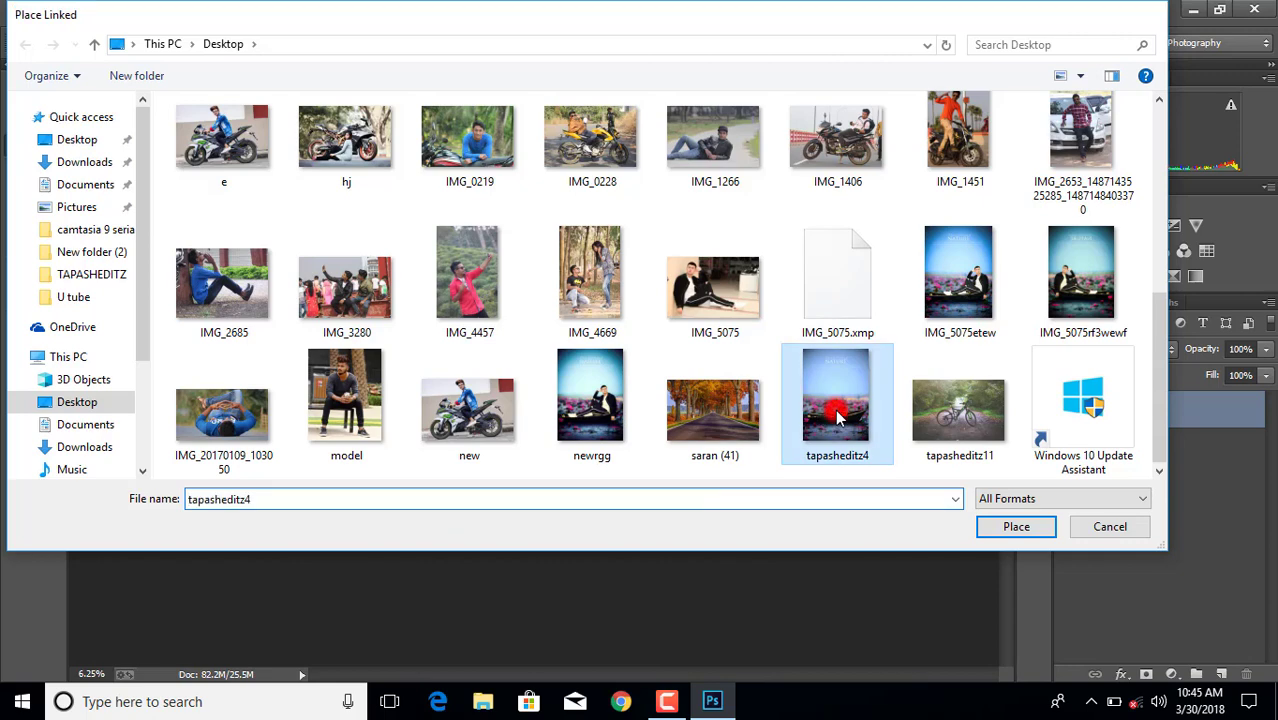
{"action": "double_click", "coordinate": [837, 416]}
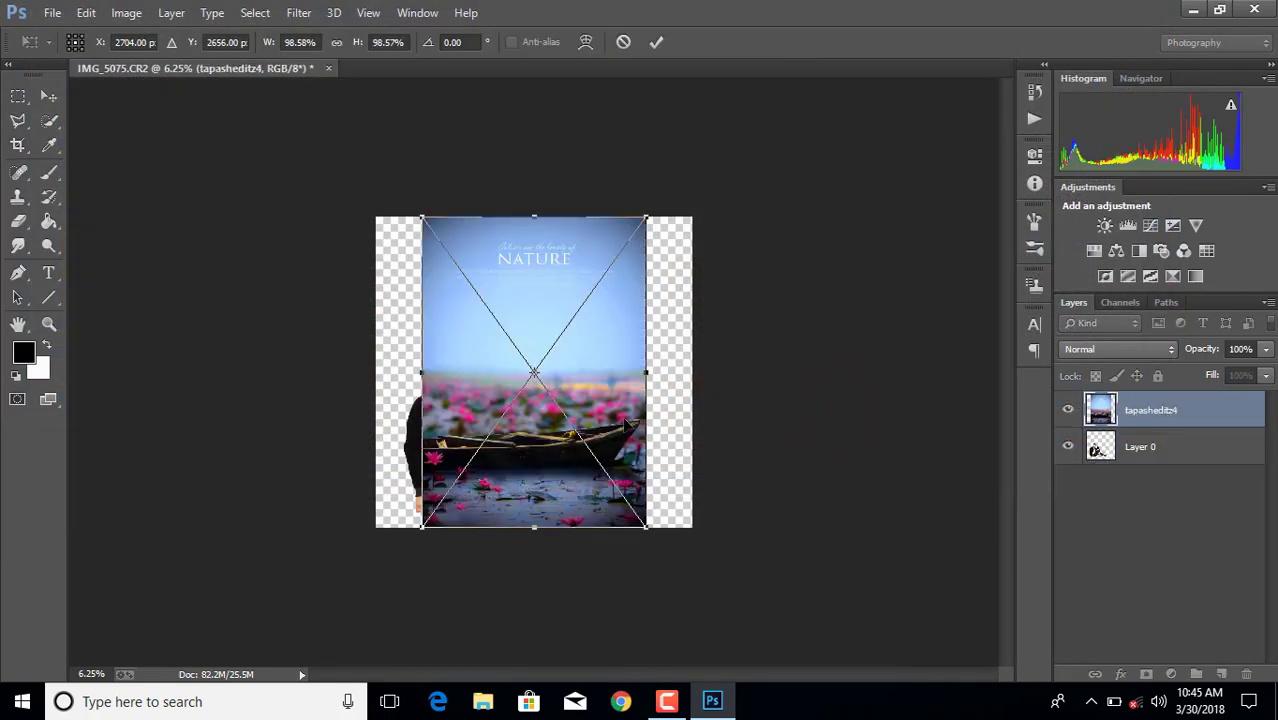
{"action": "left_click", "coordinate": [657, 44]}
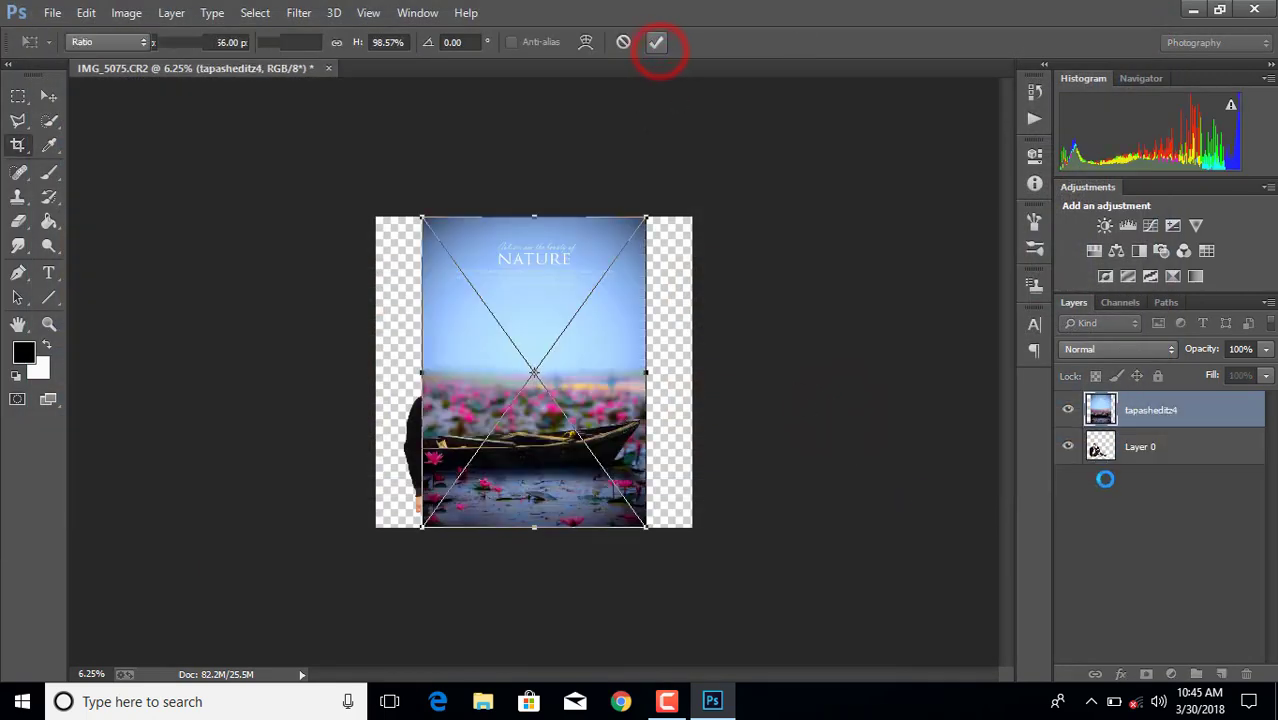
{"action": "left_click_drag", "start_coordinate": [1153, 420], "coordinate": [1163, 490]}
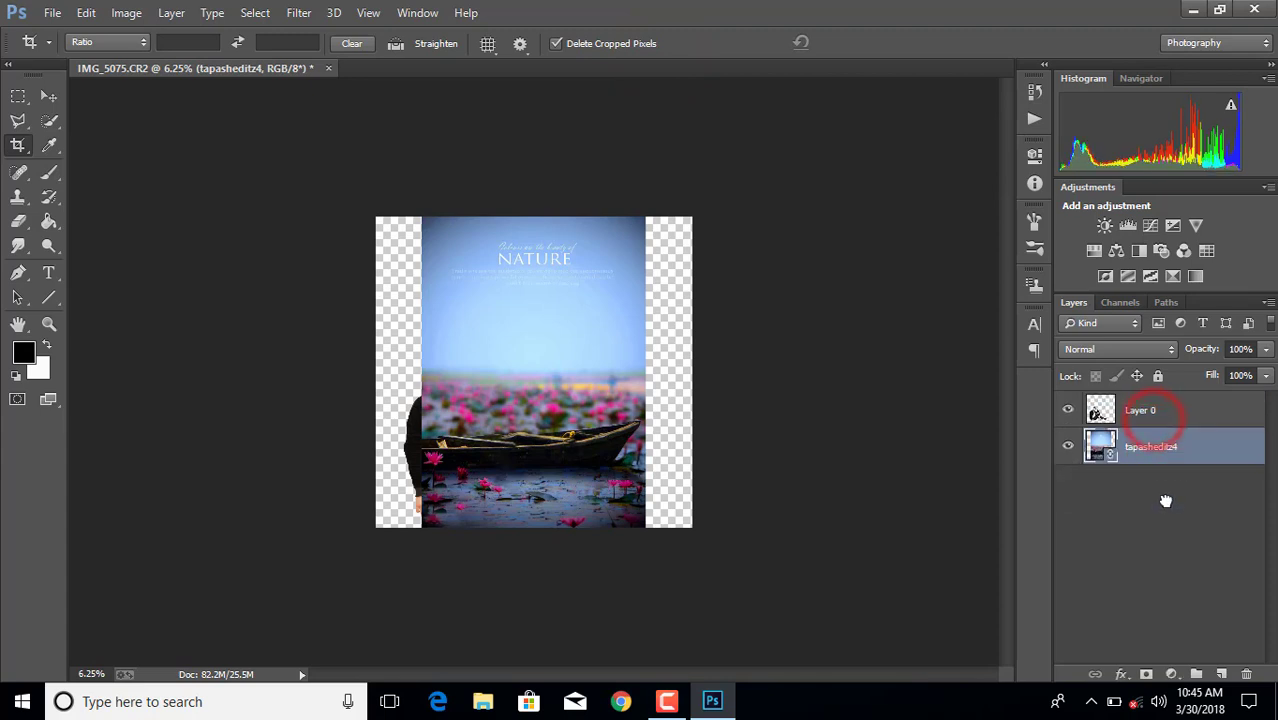
{"action": "left_click", "coordinate": [1144, 416]}
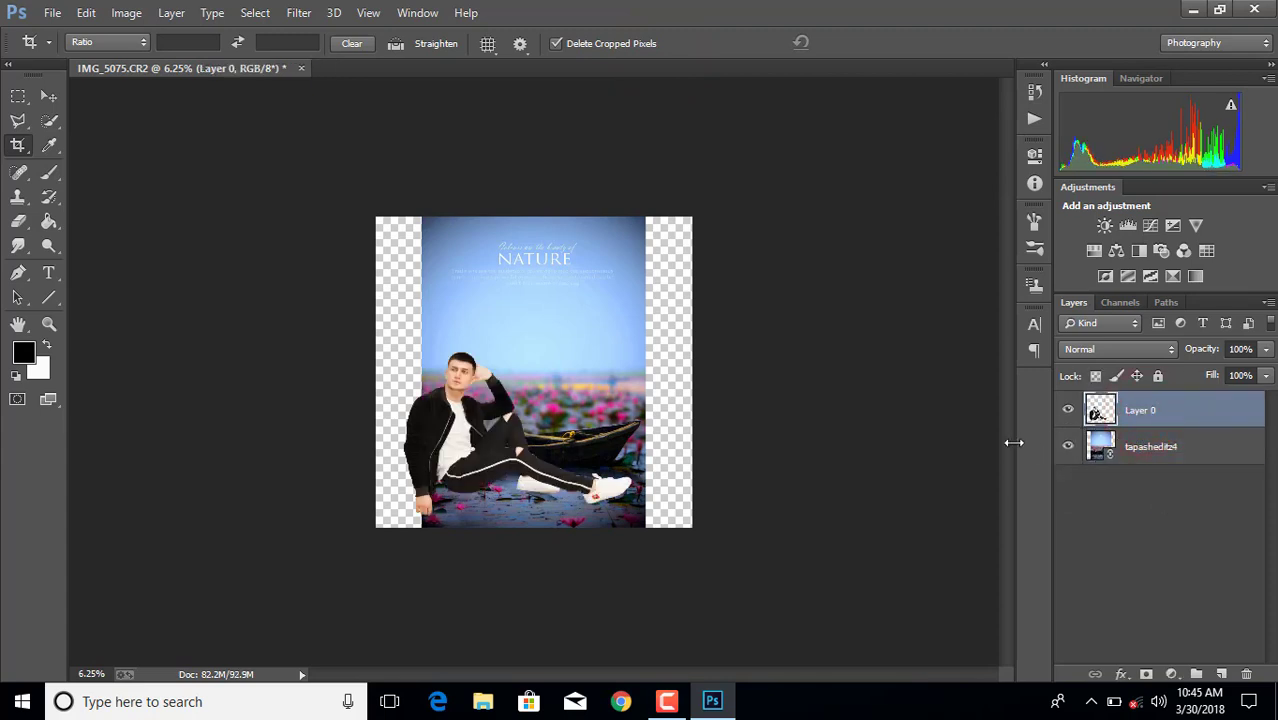
Flip the man horizontally and shrink him to about 72% to fit the boat
{"action": "key", "text": "ctrl+t"}
{"action": "right_click", "coordinate": [575, 401]}
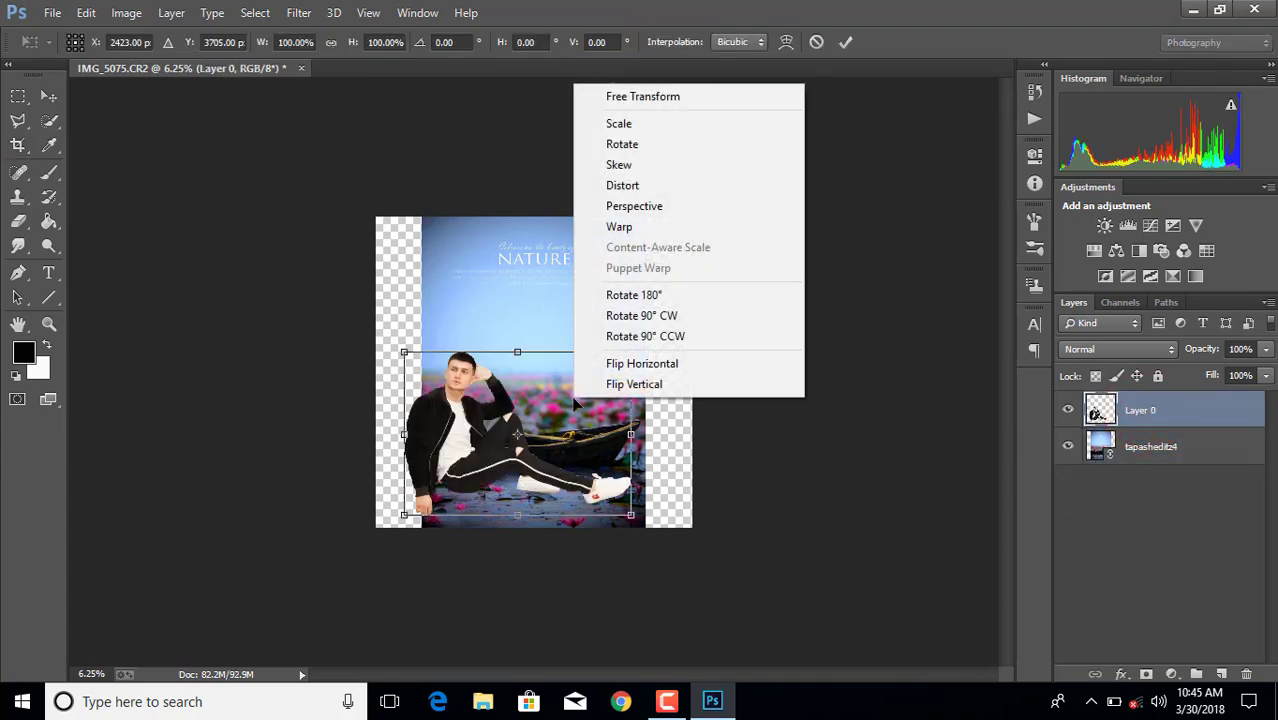
{"action": "left_click", "coordinate": [624, 363]}
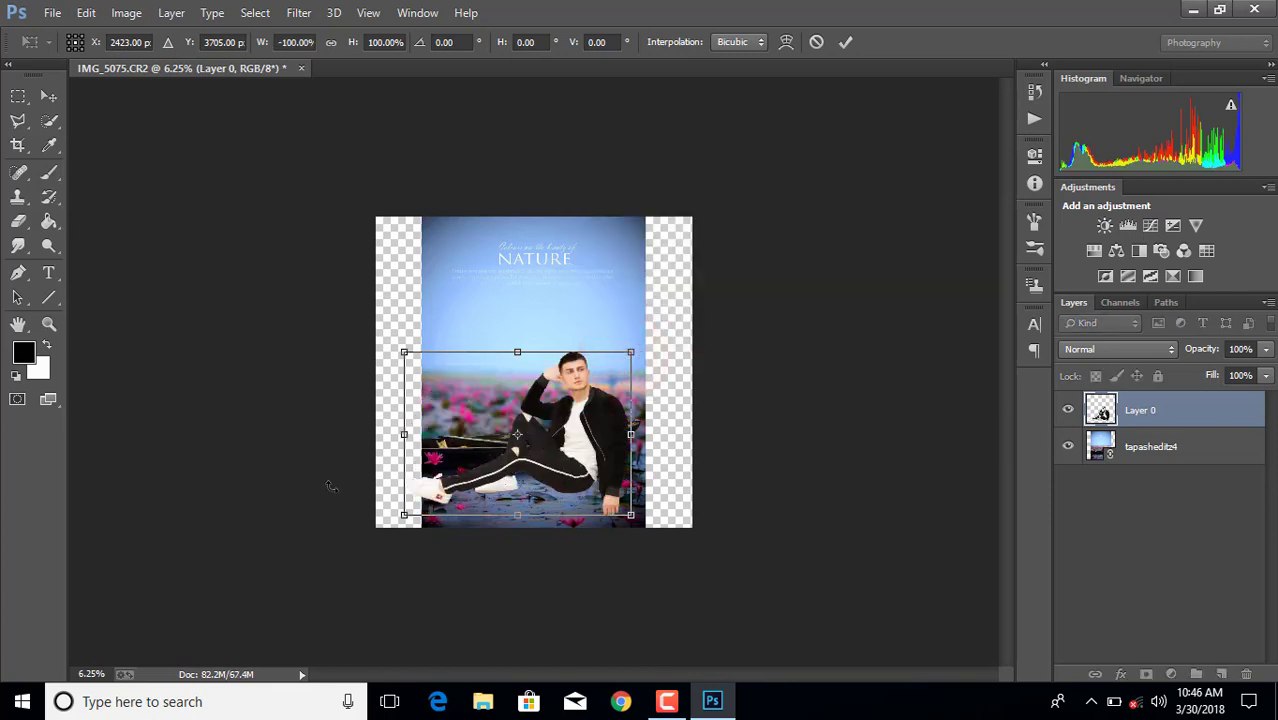
{"action": "left_click_drag", "start_coordinate": [400, 519], "coordinate": [482, 500]}
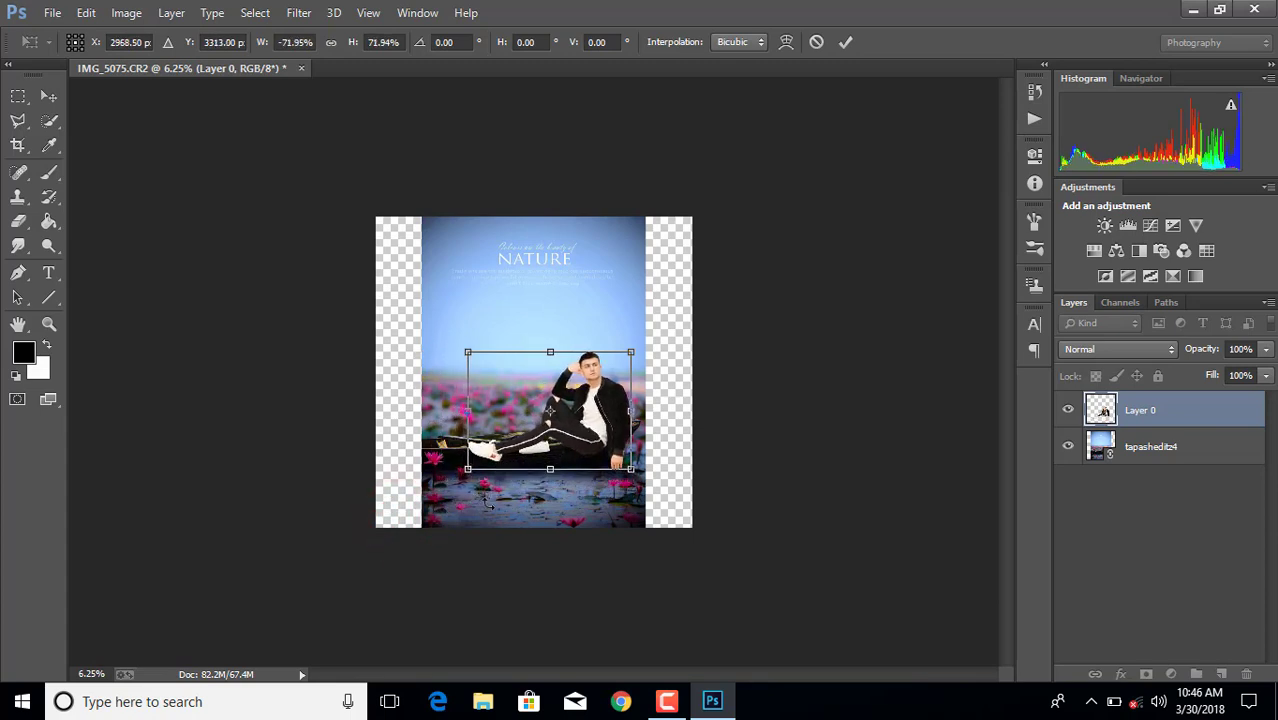
{"action": "key", "text": "Up"}
{"action": "key", "text": "Up"}
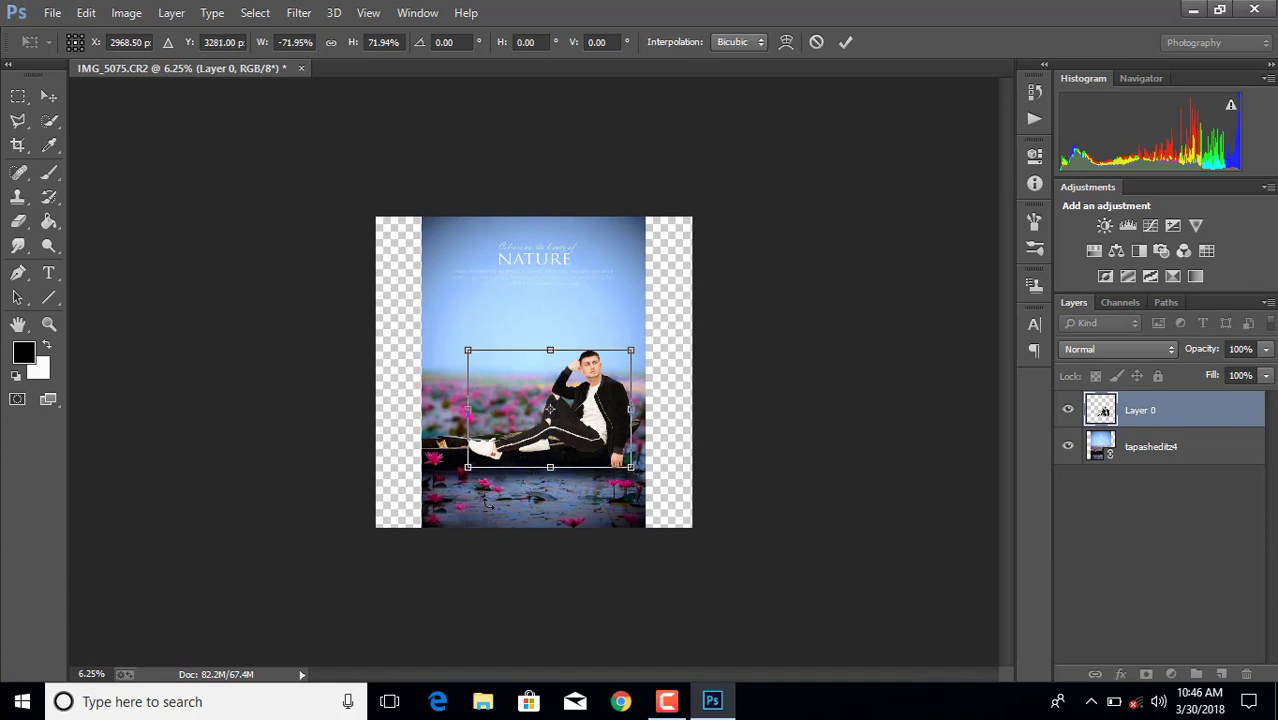
{"action": "key", "text": "Up"}
{"action": "key", "text": "Up"}
{"action": "key", "text": "Up"}
{"action": "key", "text": "Up"}
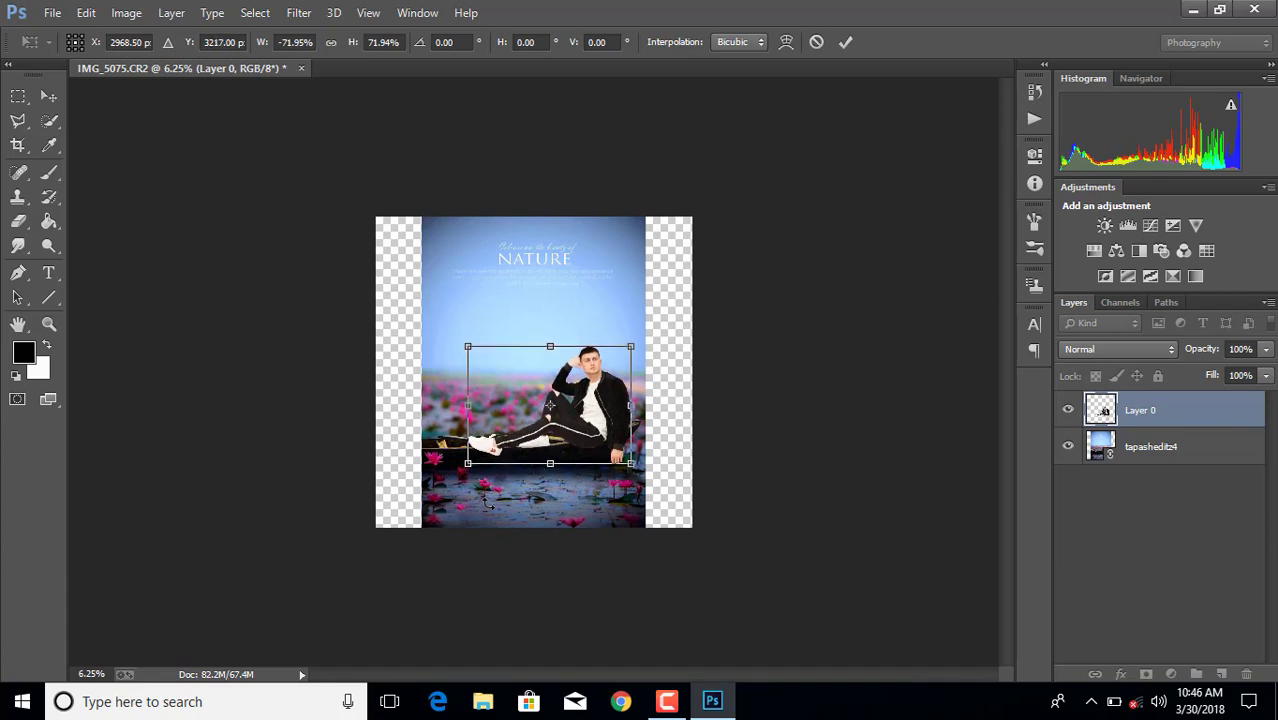
Tilt the man about 1°, nudge him onto the boat, and commit the transform
{"action": "key", "text": "ctrl+plus"}
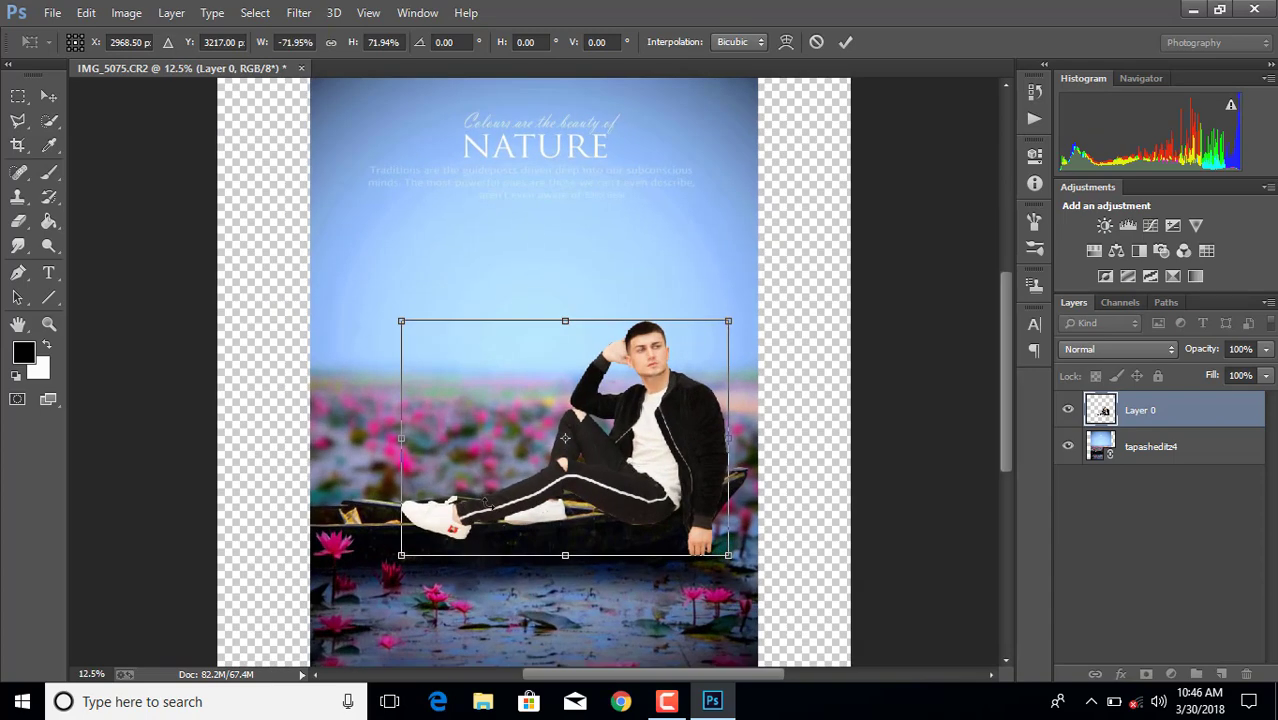
{"action": "key", "text": "ctrl+minus"}
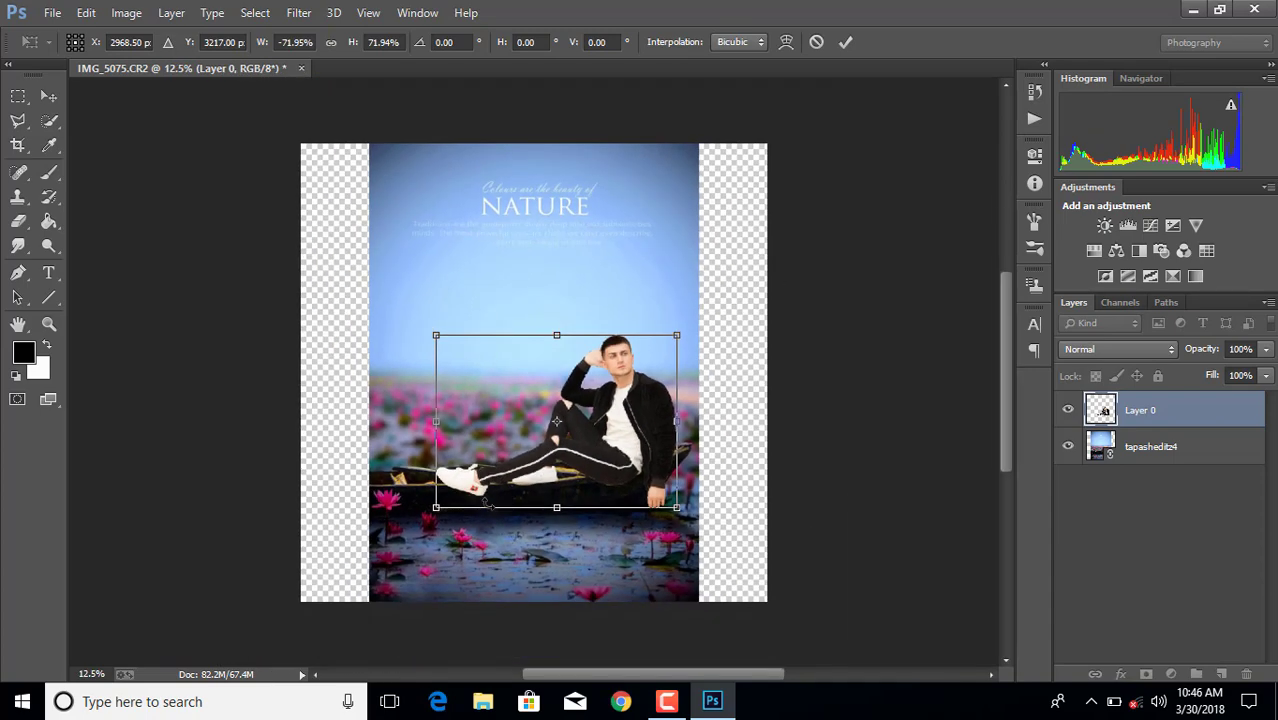
{"action": "key", "text": "Up"}
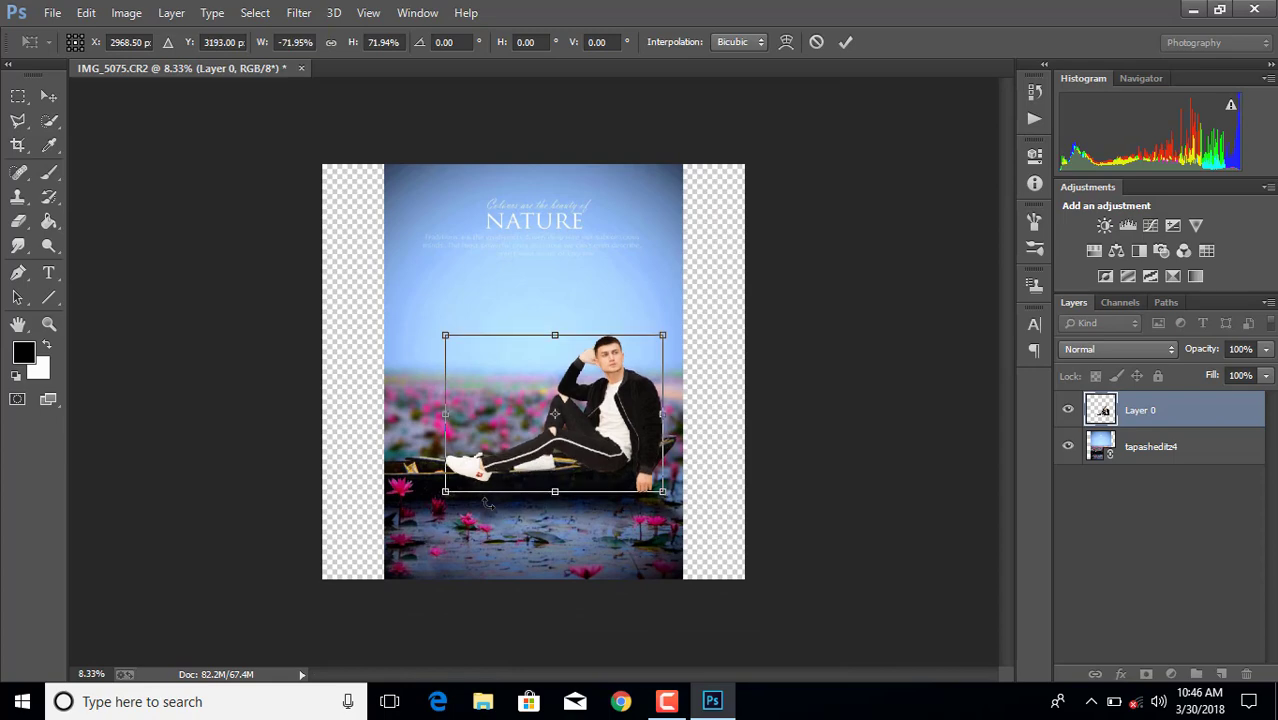
{"action": "key", "text": "ctrl+plus"}
{"action": "key", "text": "ctrl+plus"}
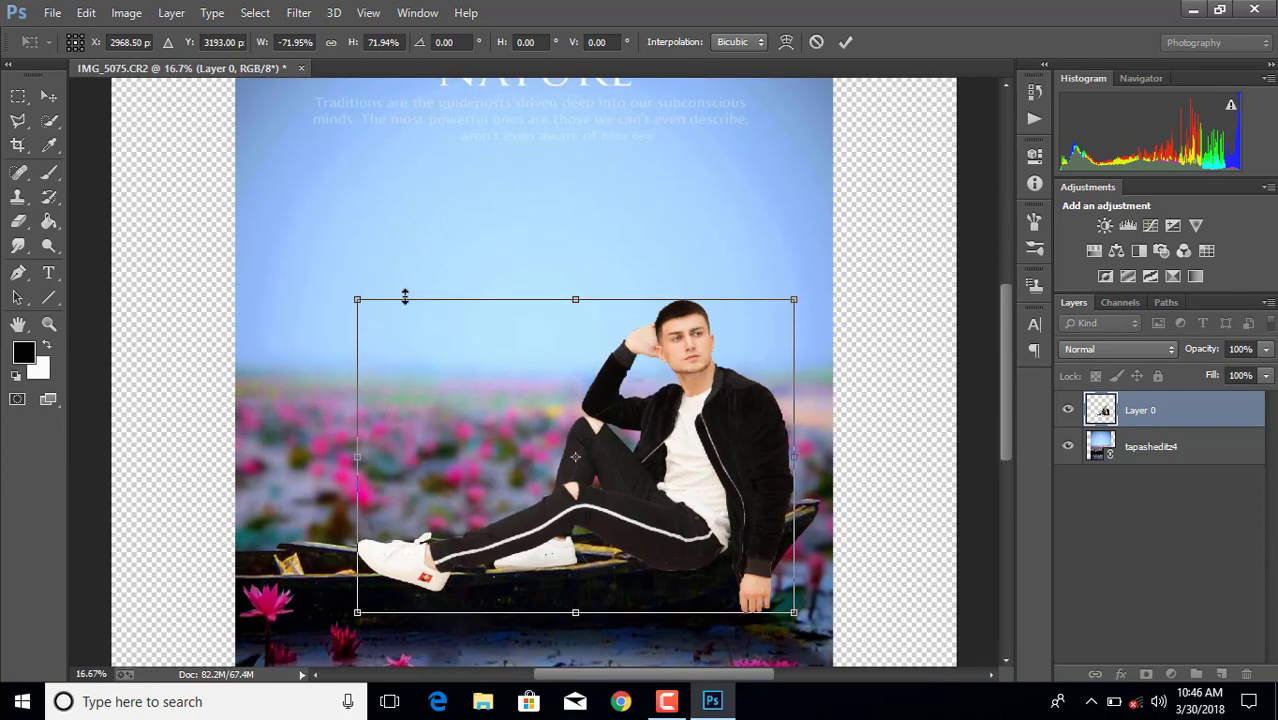
{"action": "left_click_drag", "start_coordinate": [372, 257], "coordinate": [370, 259]}
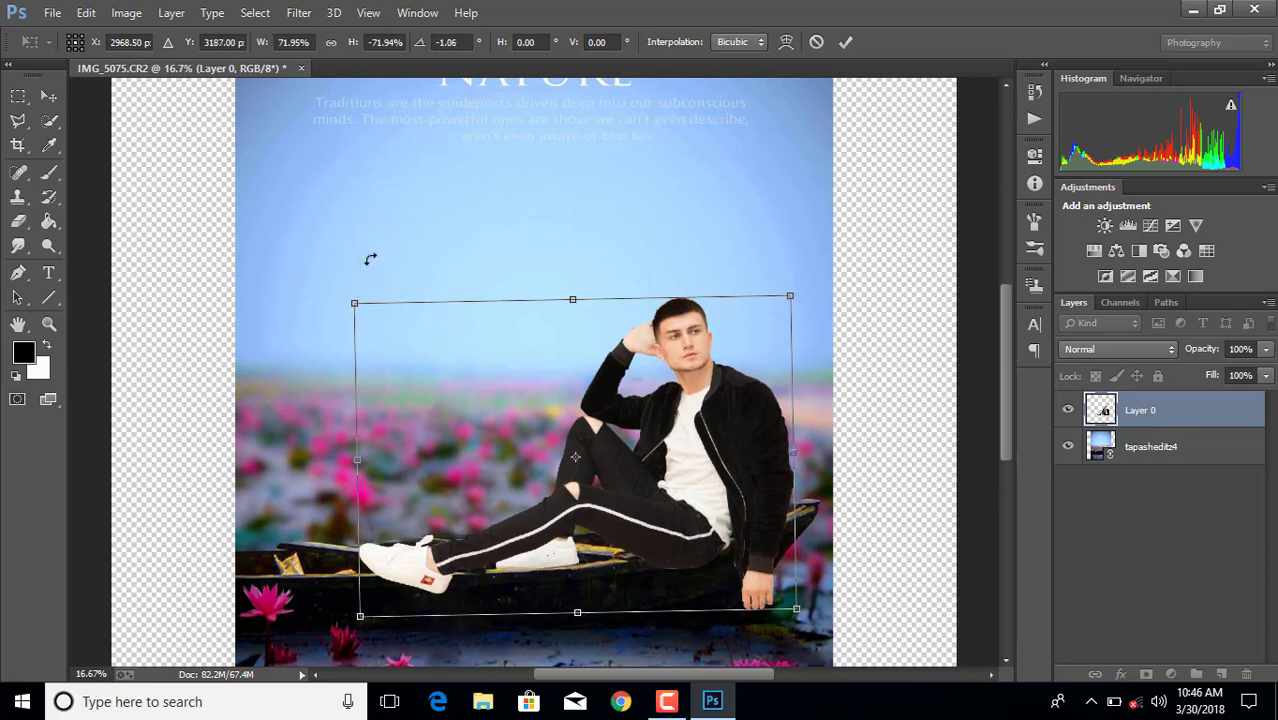
{"action": "key", "text": "Up"}
{"action": "key", "text": "Up"}
{"action": "key", "text": "Up"}
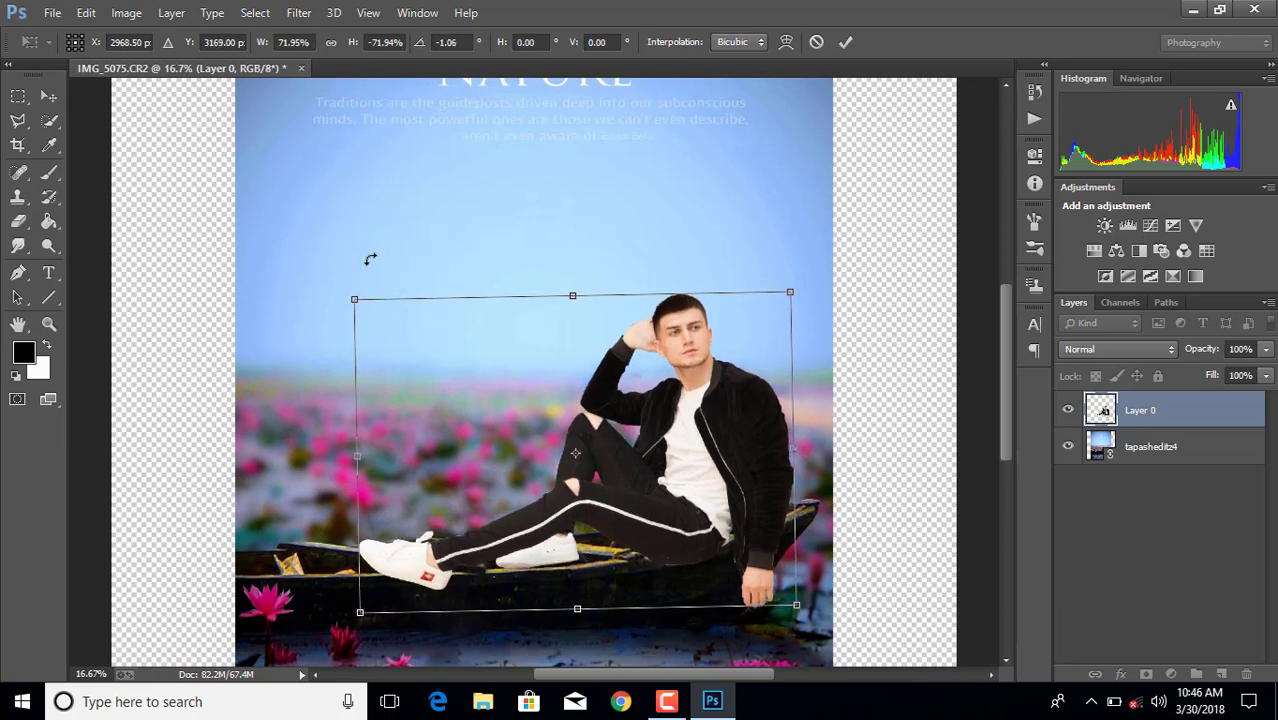
{"action": "key", "text": "Down"}
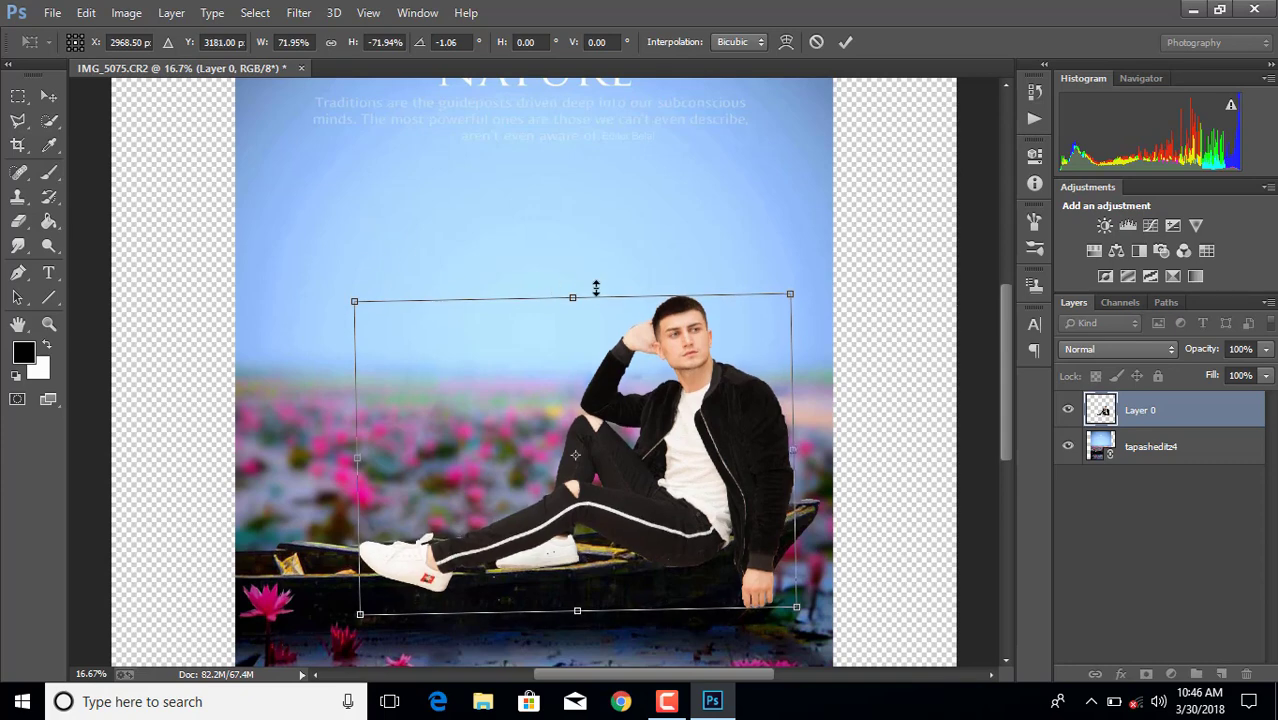
{"action": "key", "text": "c"}
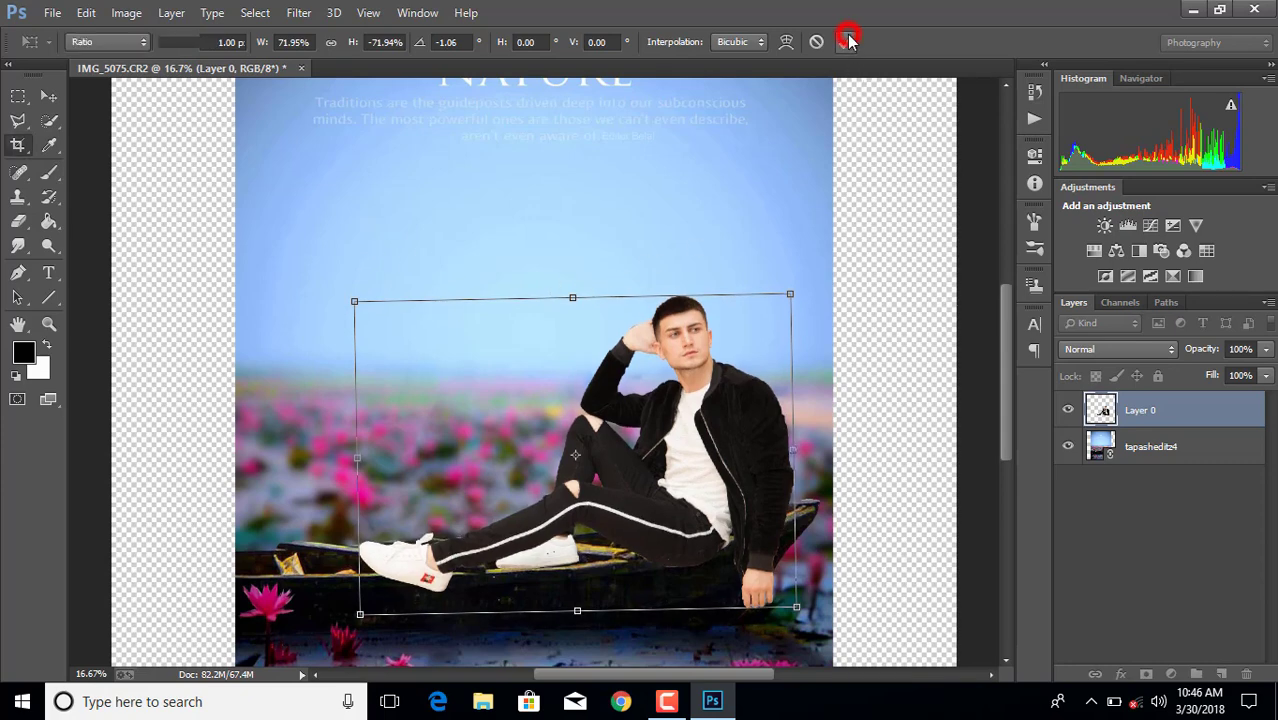
{"action": "left_click", "coordinate": [848, 42]}
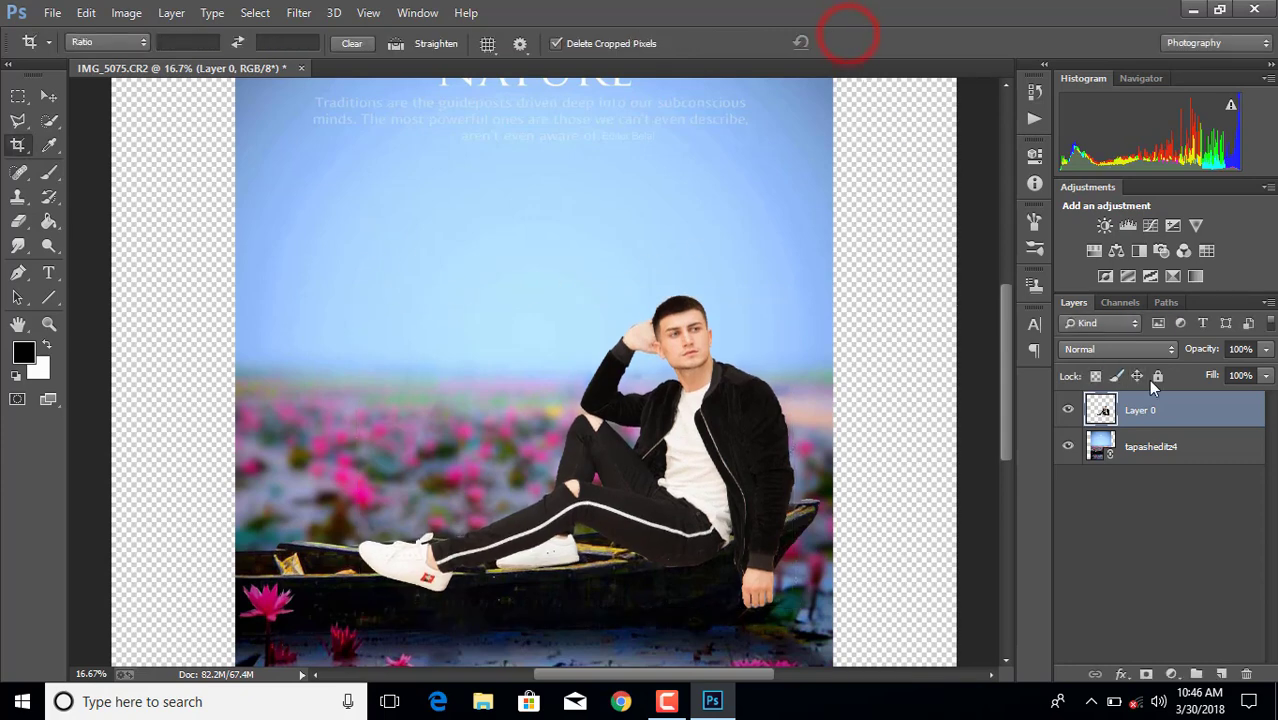
Erase unwanted cut-out edges on Layer 0 where the man meets the boat rim
{"action": "left_click", "coordinate": [18, 221]}
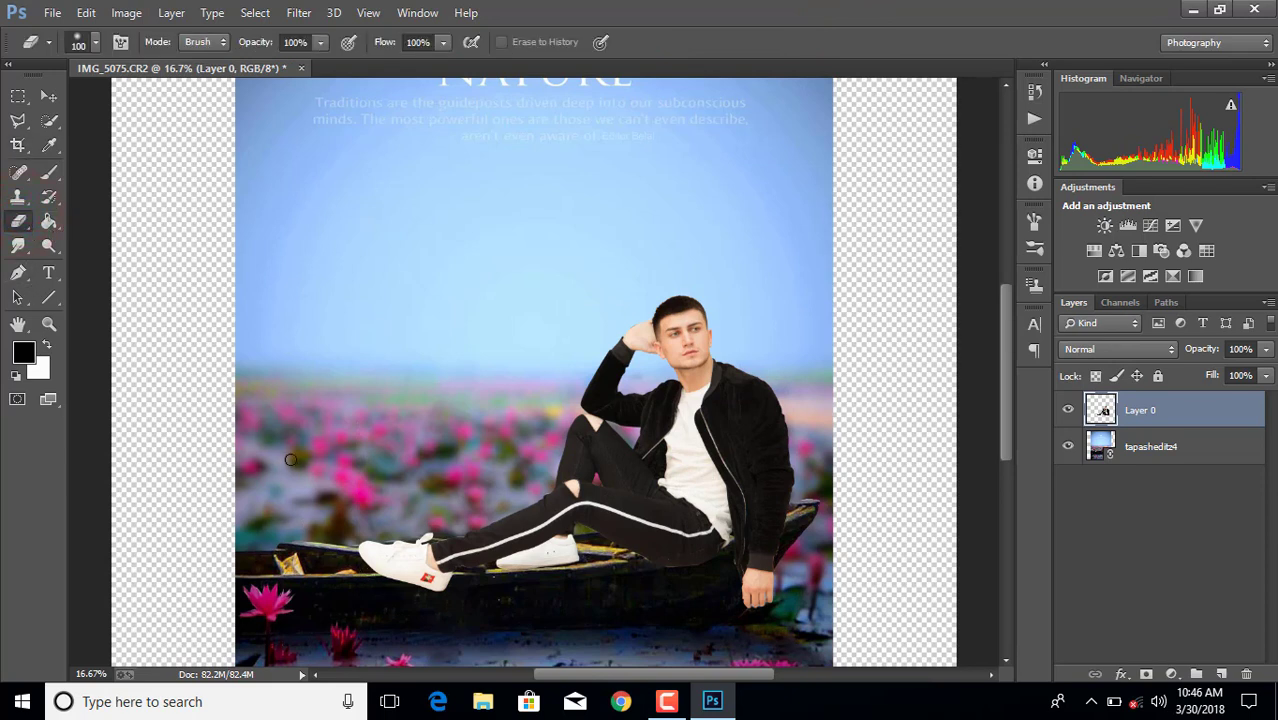
{"action": "left_click", "coordinate": [376, 605]}
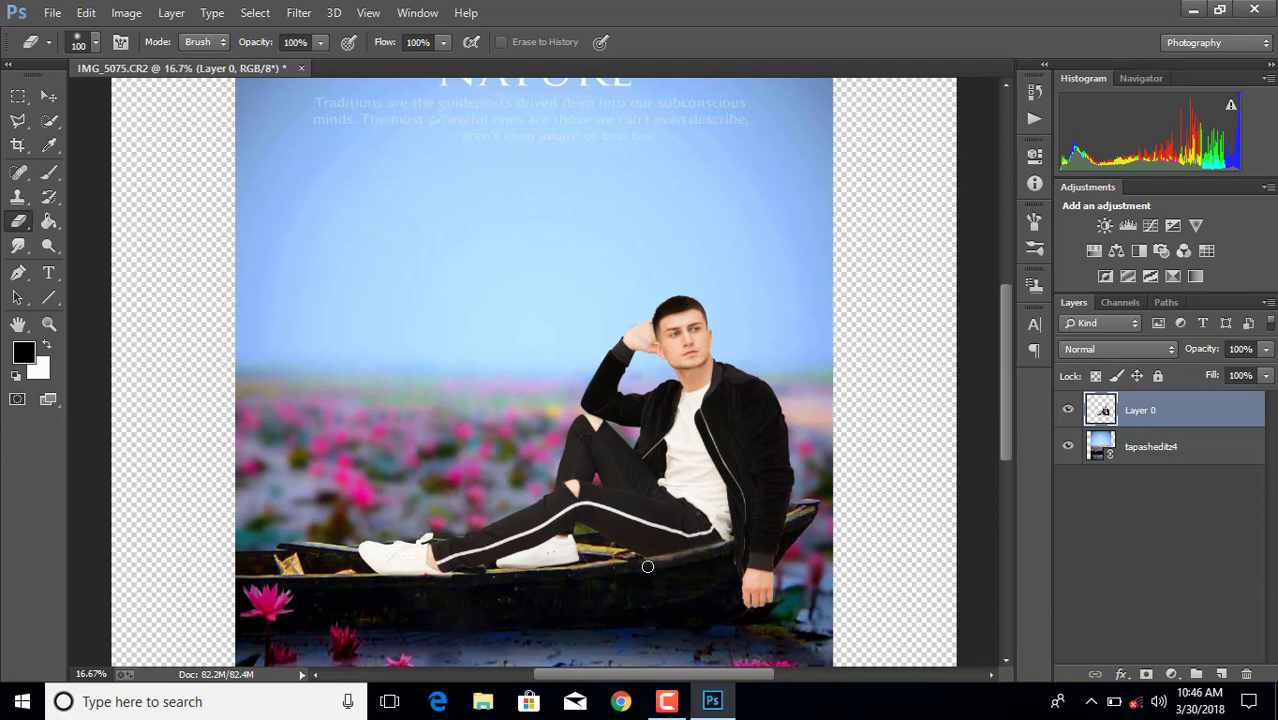
Nudge the man layer up one arrow-key step with Free Transform, commit it, and check the fit
{"action": "key", "text": "ctrl+minus"}
{"action": "key", "text": "ctrl+minus"}
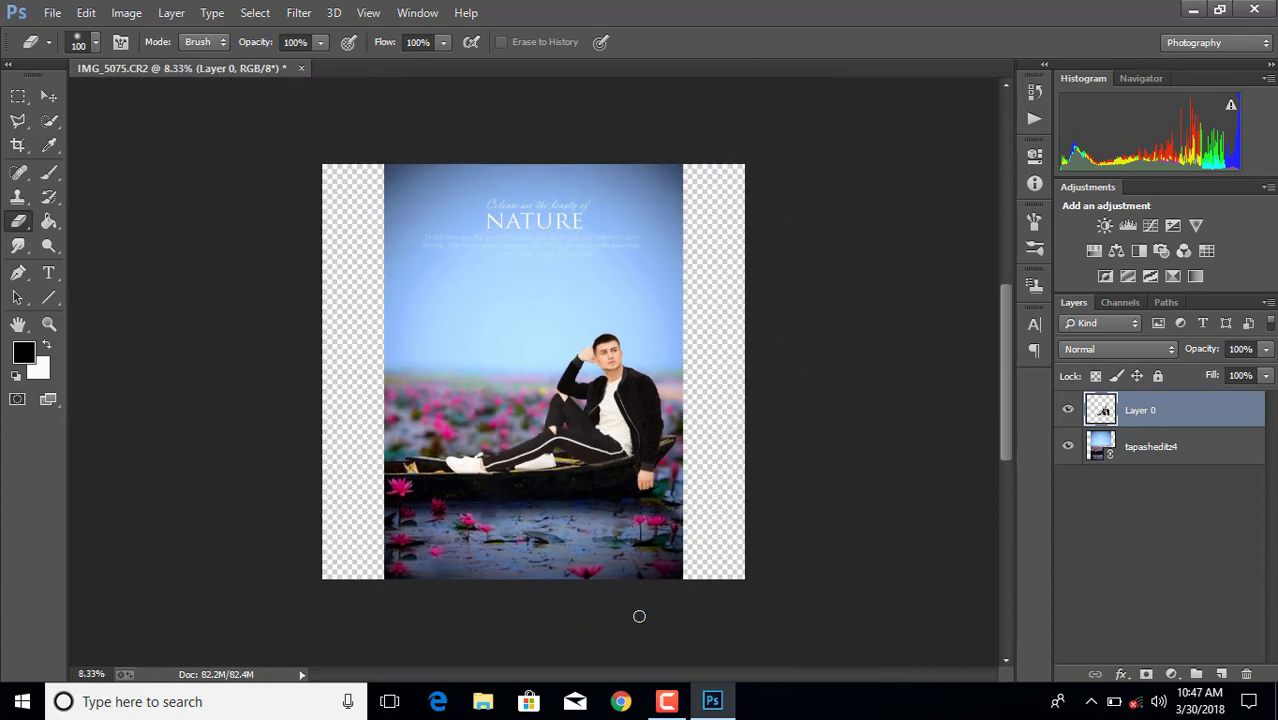
{"action": "key", "text": "ctrl+t"}
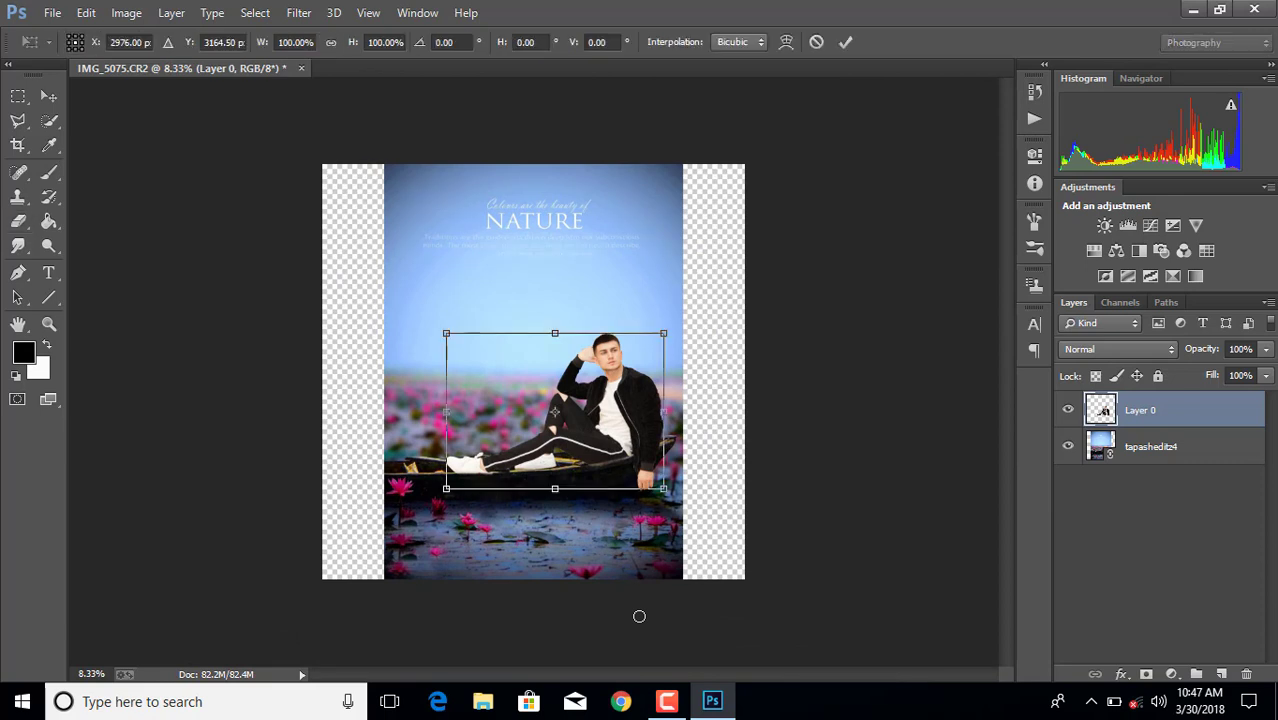
{"action": "key", "text": "Up"}
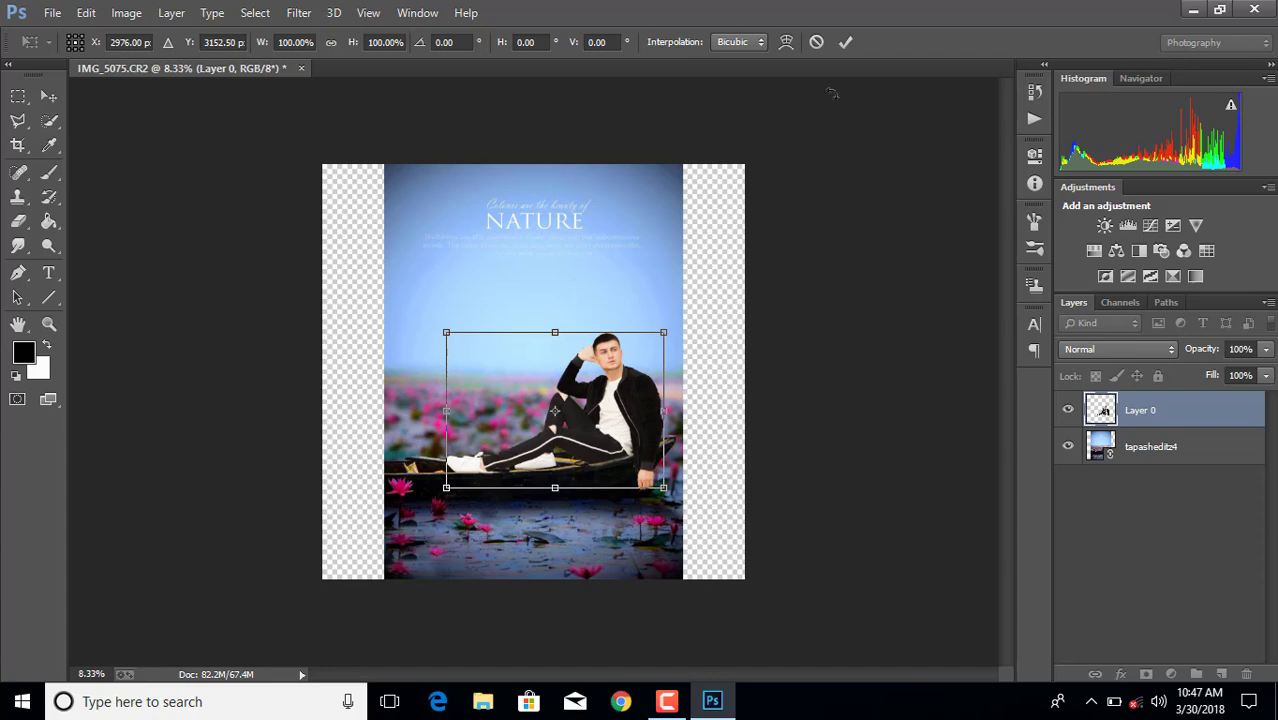
{"action": "left_click", "coordinate": [845, 41]}
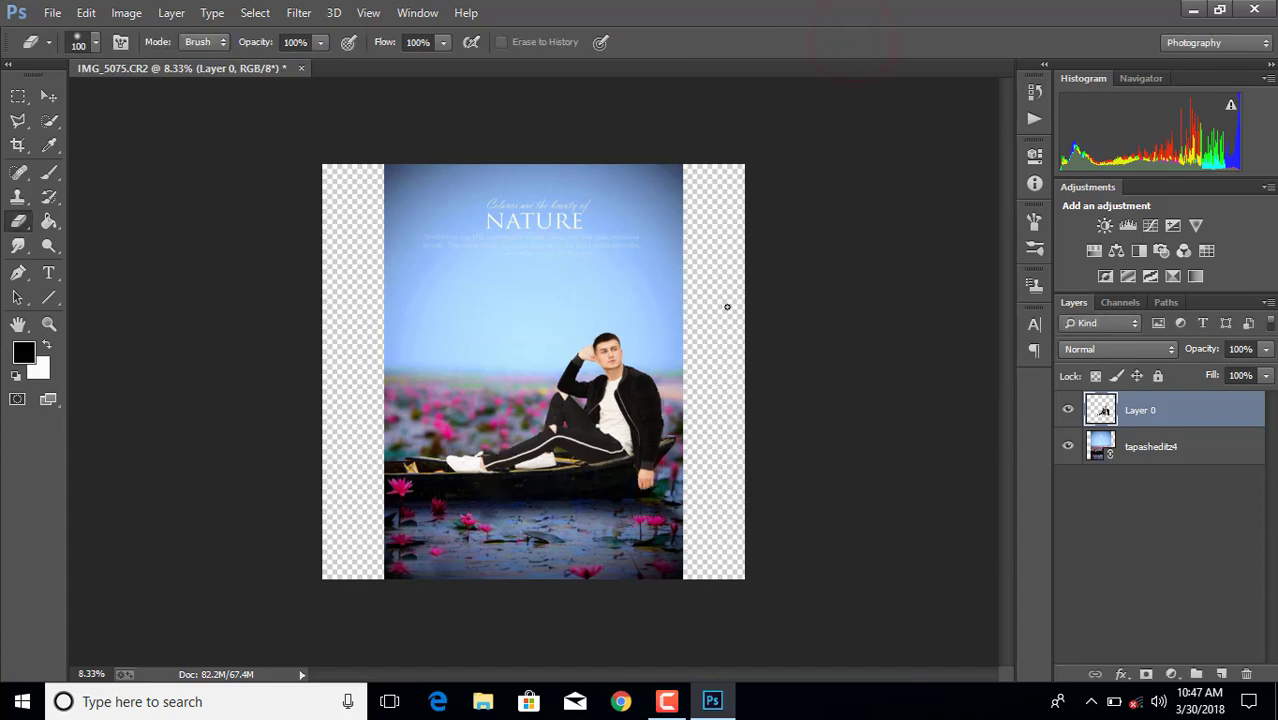
{"action": "key", "text": "ctrl+plus"}
{"action": "key", "text": "ctrl+plus"}
{"action": "key", "text": "ctrl+minus"}
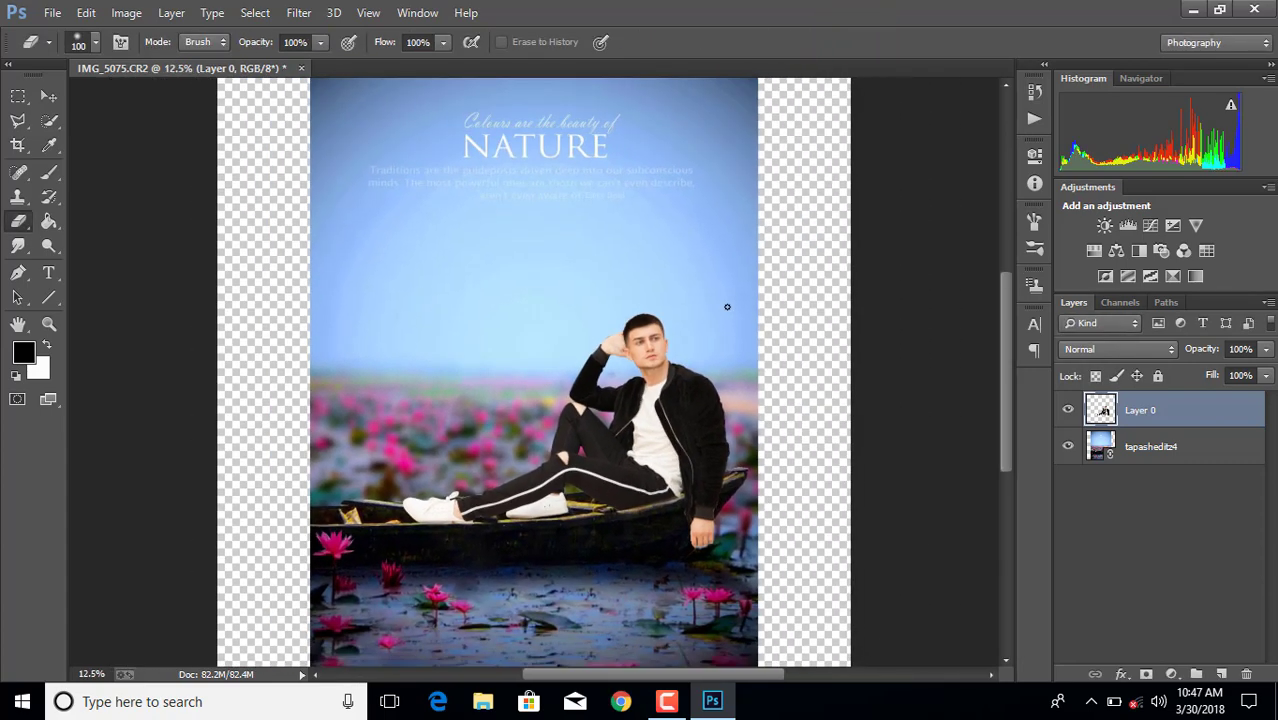
{"action": "key", "text": "ctrl+minus"}
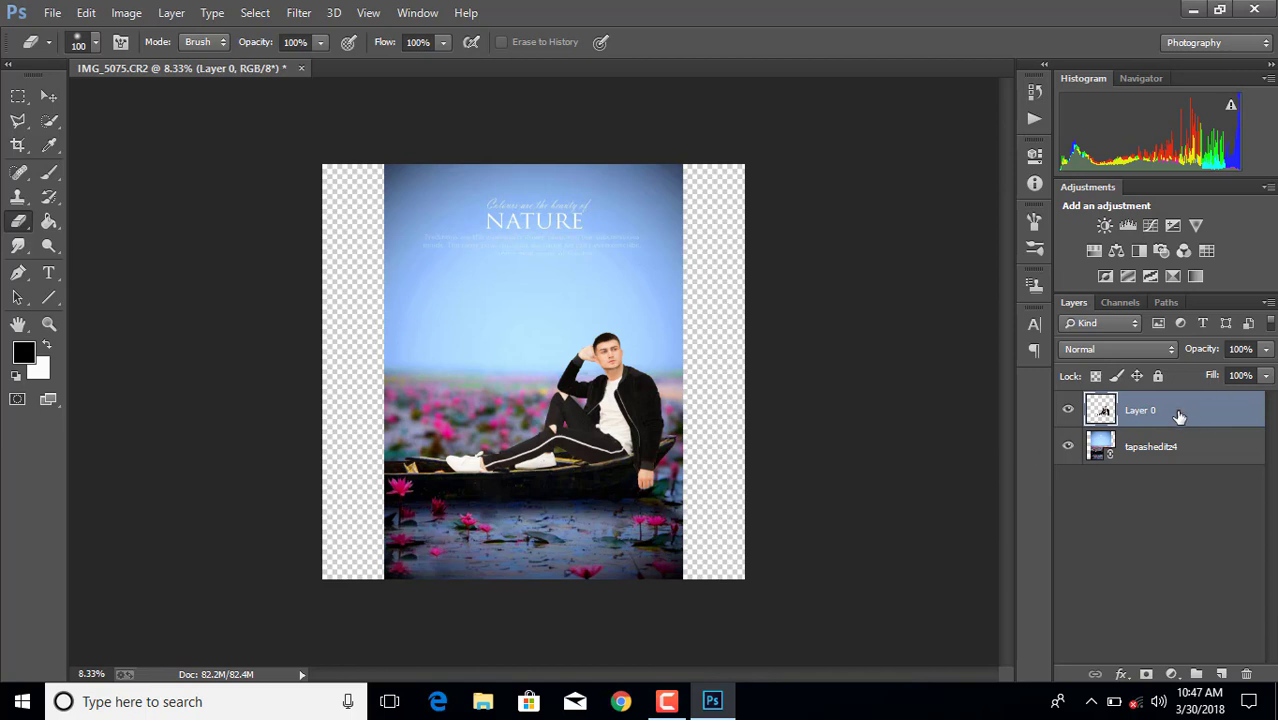
{"action": "left_click", "coordinate": [1176, 410]}
Crop the canvas so both side edges meet the photo, removing the transparent strips
{"action": "left_click", "coordinate": [17, 146]}
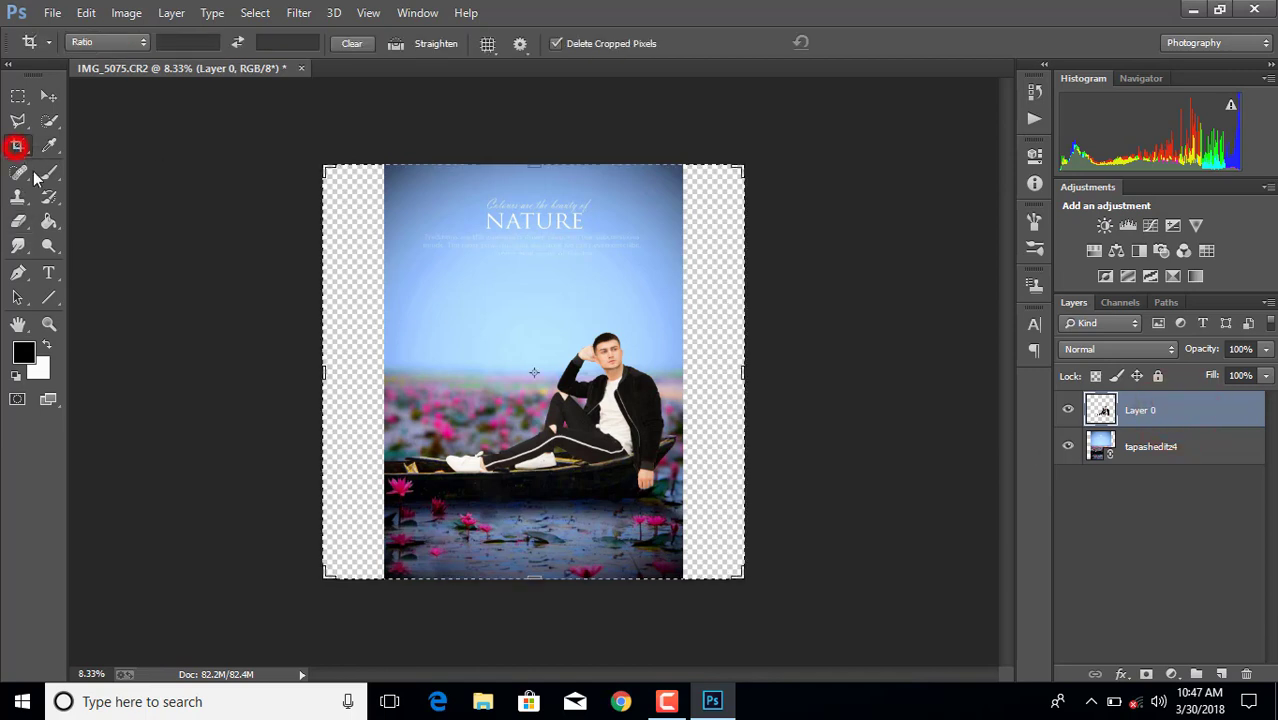
{"action": "left_click", "coordinate": [325, 373]}
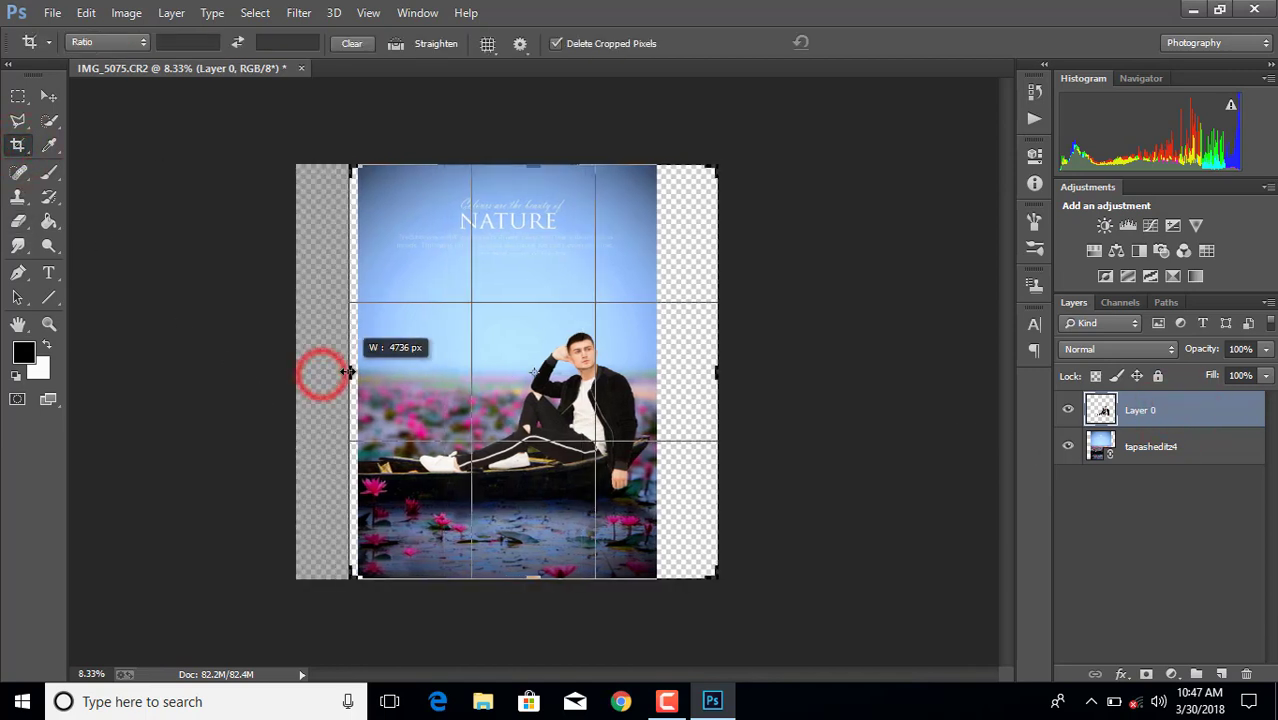
{"action": "left_click_drag", "start_coordinate": [325, 373], "coordinate": [384, 373]}
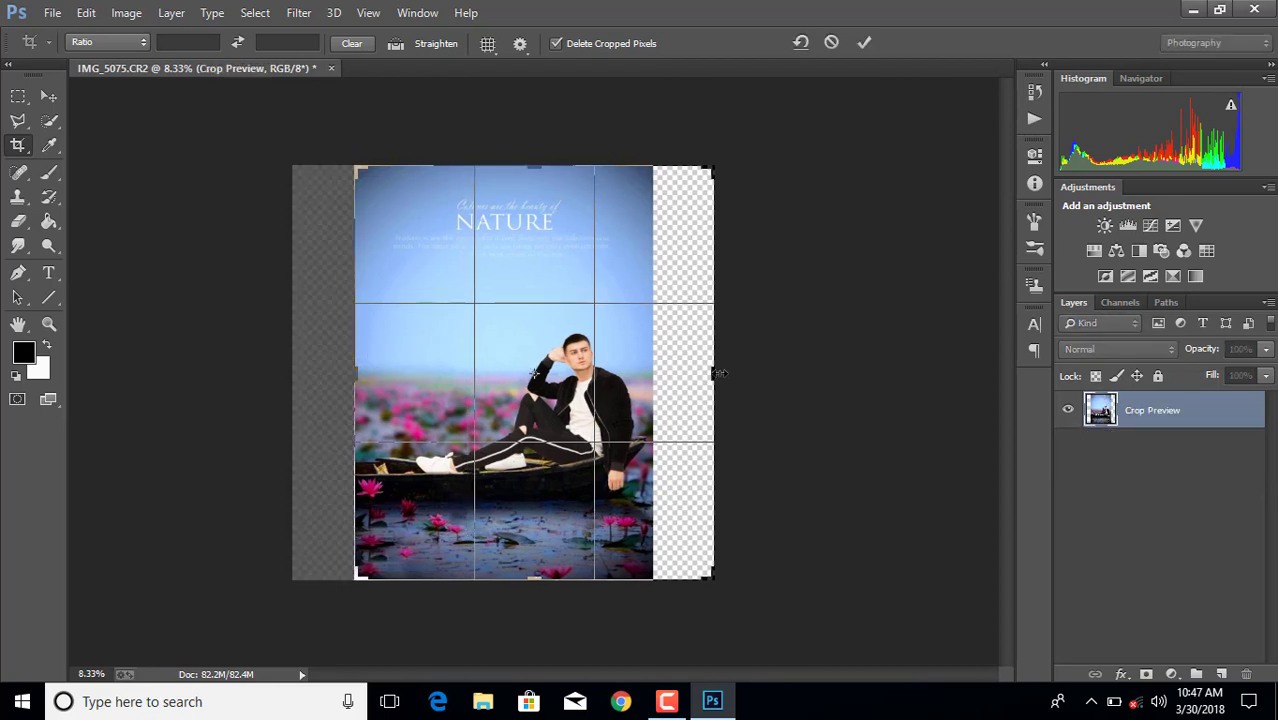
{"action": "left_click_drag", "start_coordinate": [713, 373], "coordinate": [688, 373]}
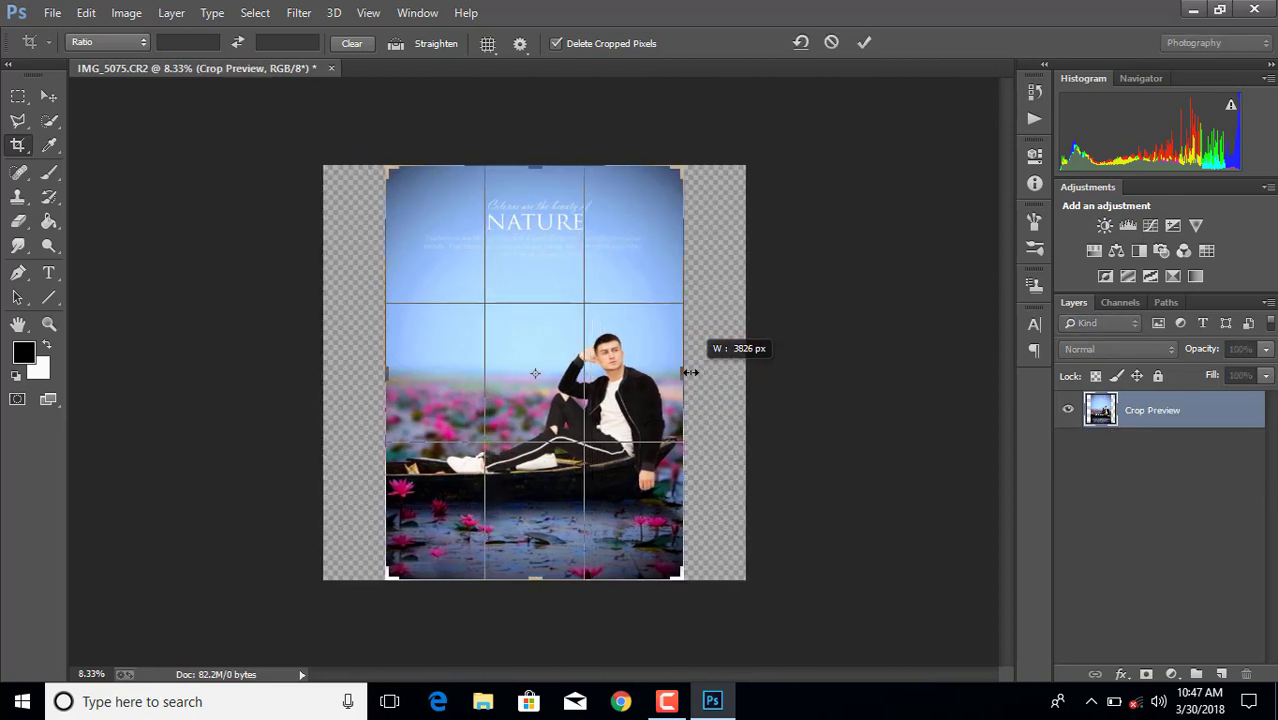
{"action": "left_click", "coordinate": [864, 44]}
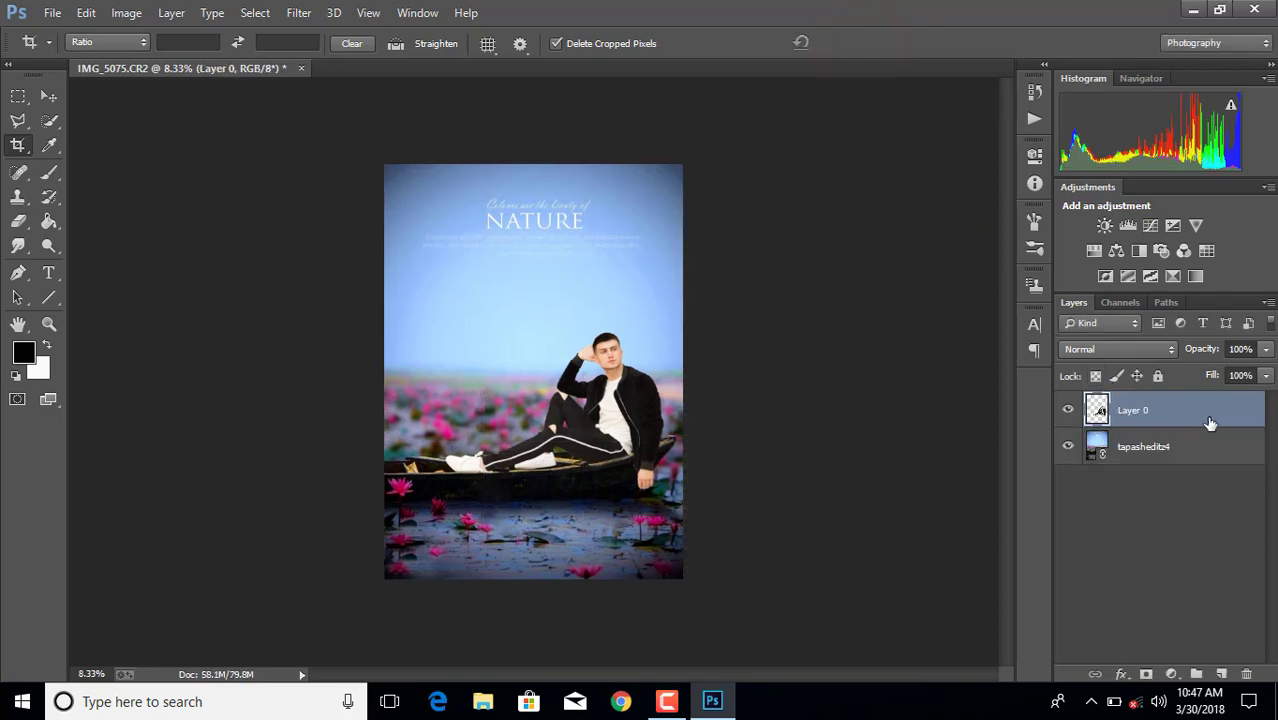
Merge all visible layers into a single Layer 0, then bring up the Filter menu
{"action": "right_click", "coordinate": [1210, 423]}
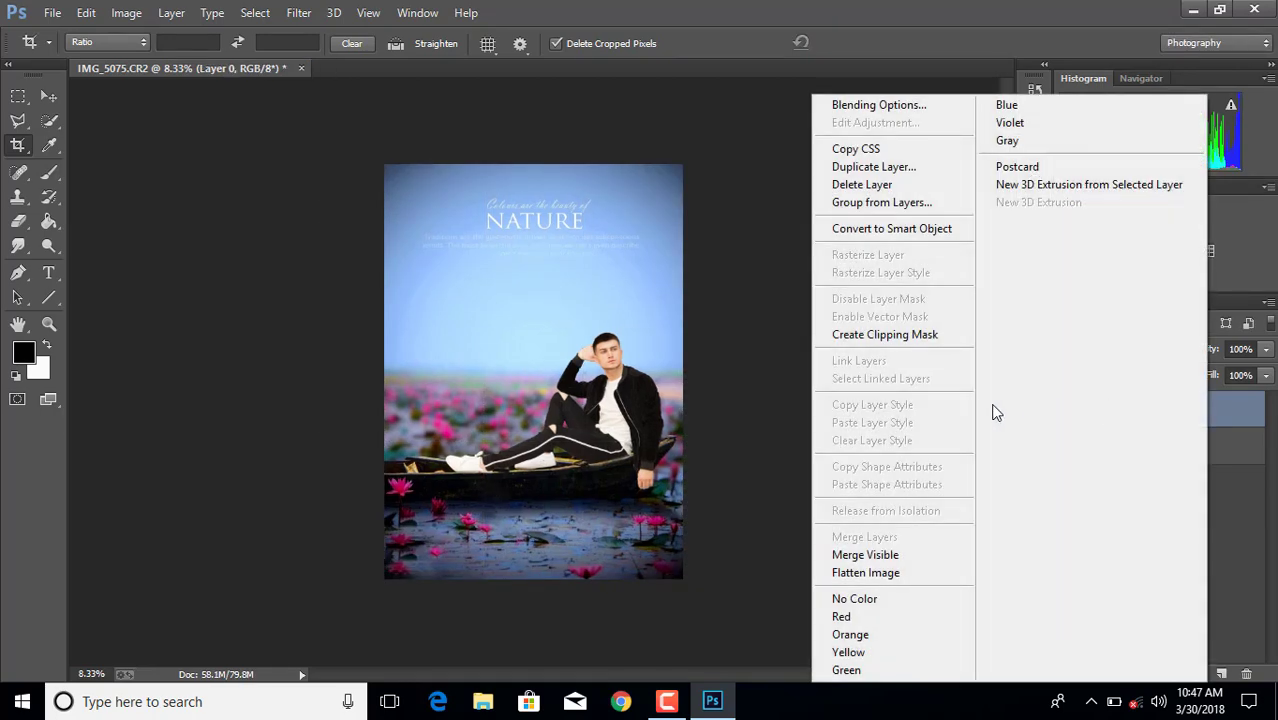
{"action": "left_click", "coordinate": [864, 555]}
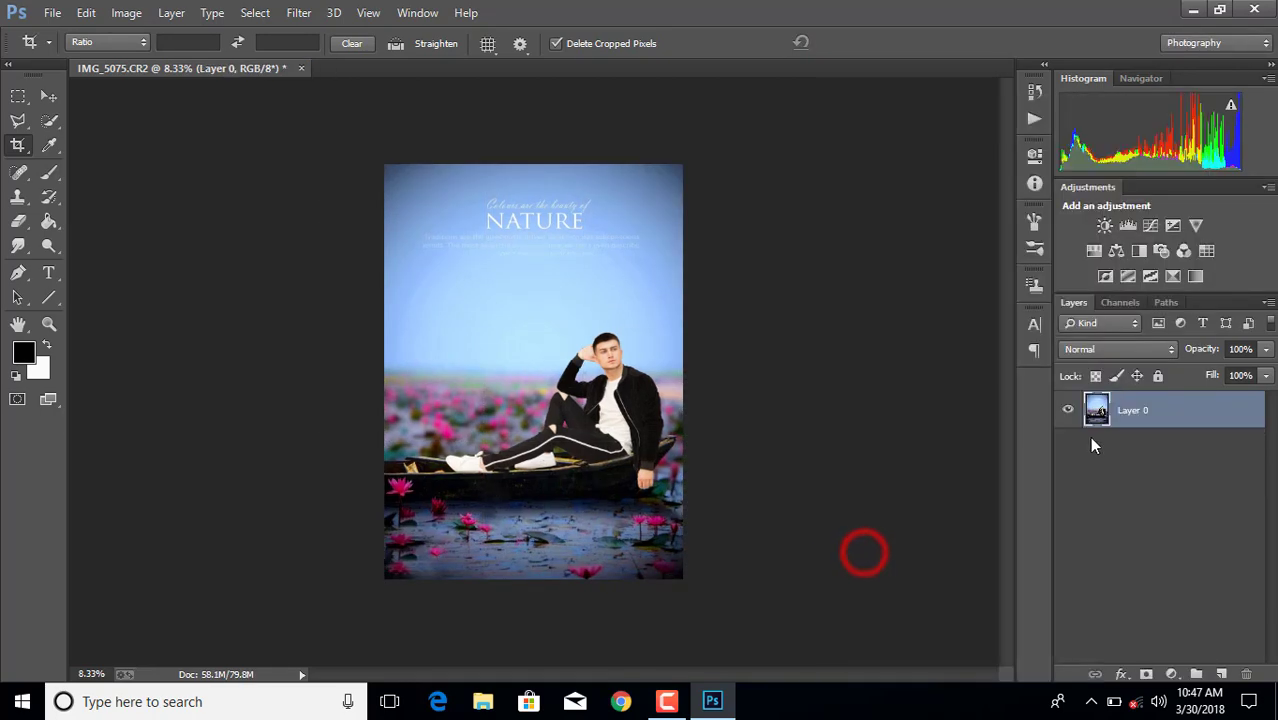
{"action": "left_click", "coordinate": [47, 100]}
{"action": "left_click", "coordinate": [299, 12]}
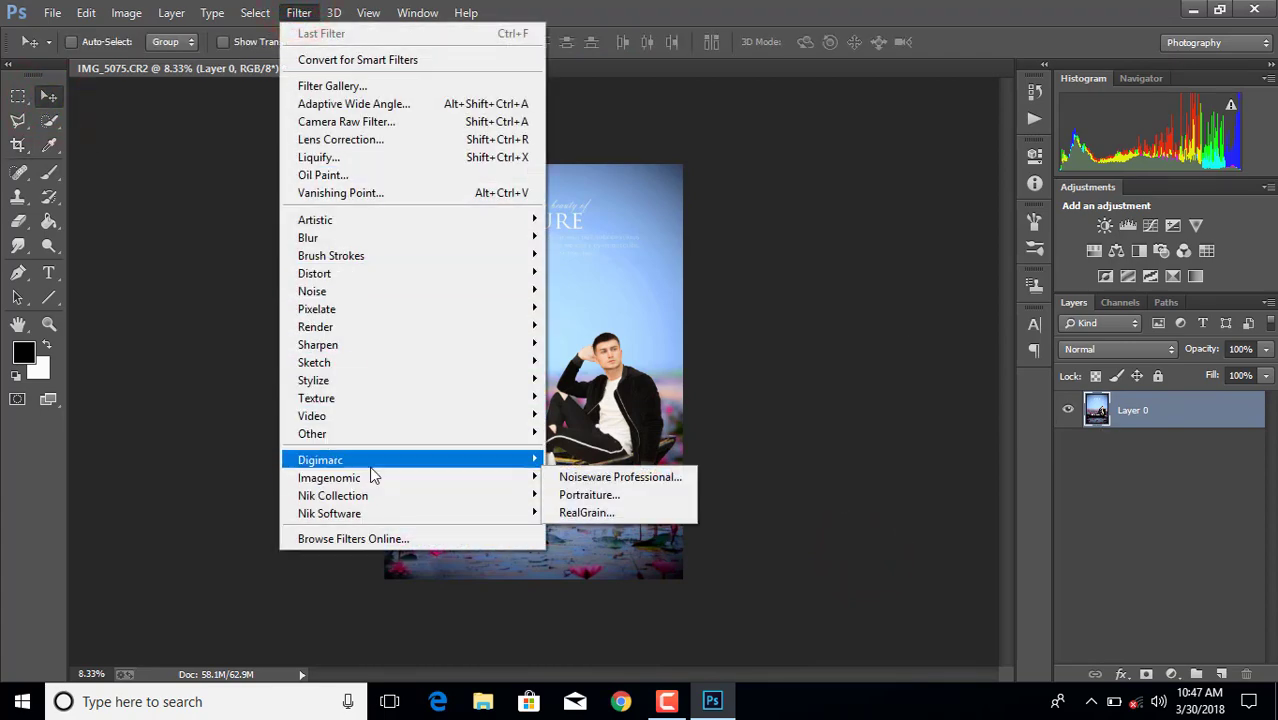
{"action": "mouse_move", "coordinate": [330, 513]}
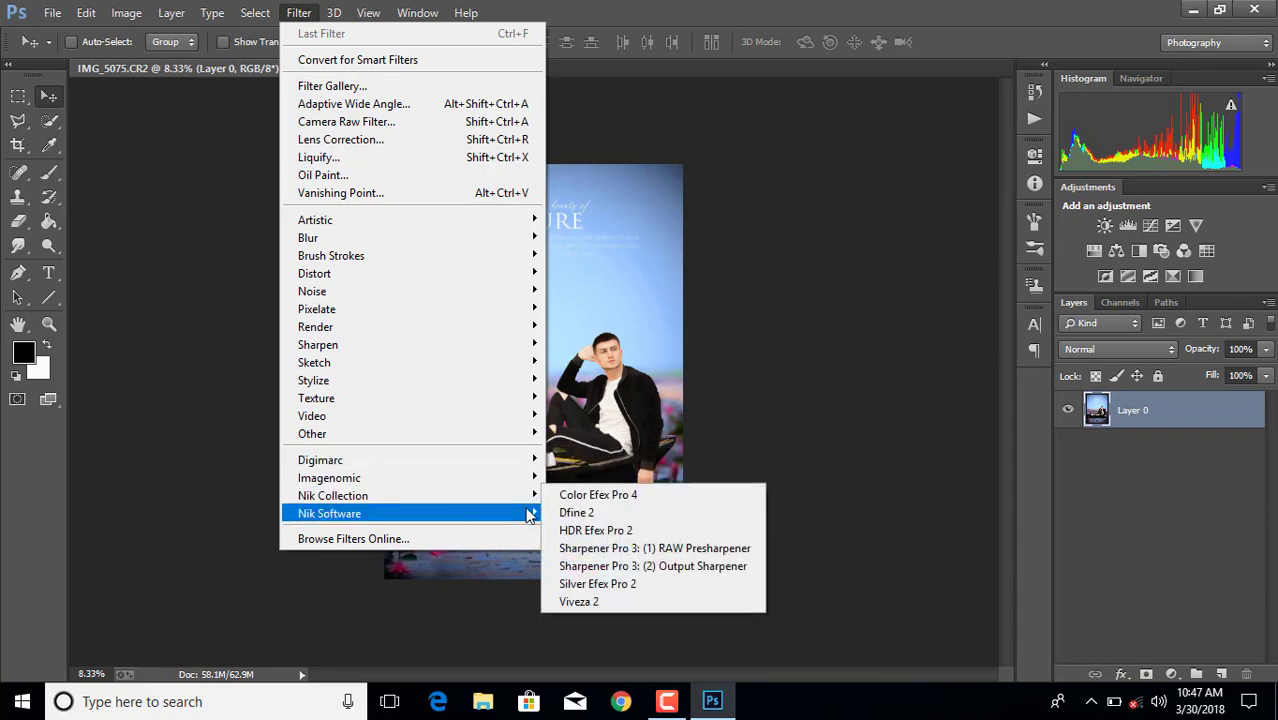
Apply Color Efex Pro 4's Cross Processing filter to the merged poster, method C04 at 28% strength
{"action": "left_click", "coordinate": [590, 493]}
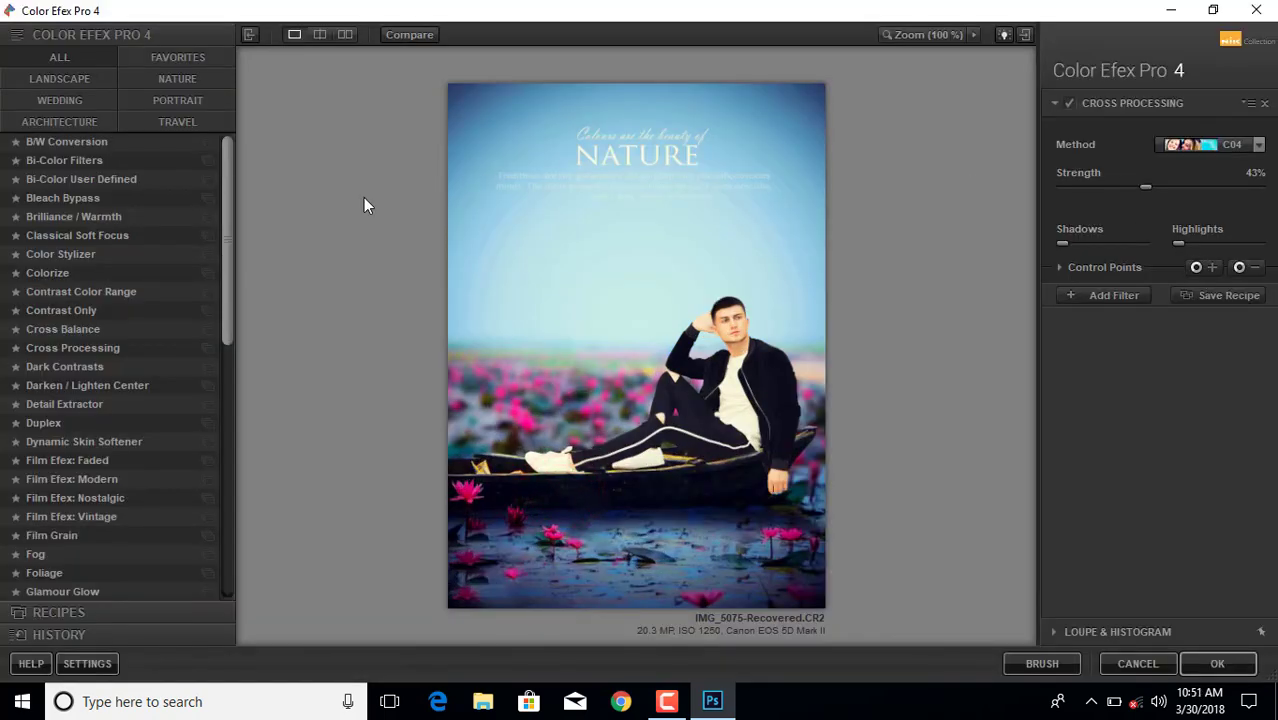
{"action": "left_click", "coordinate": [70, 347]}
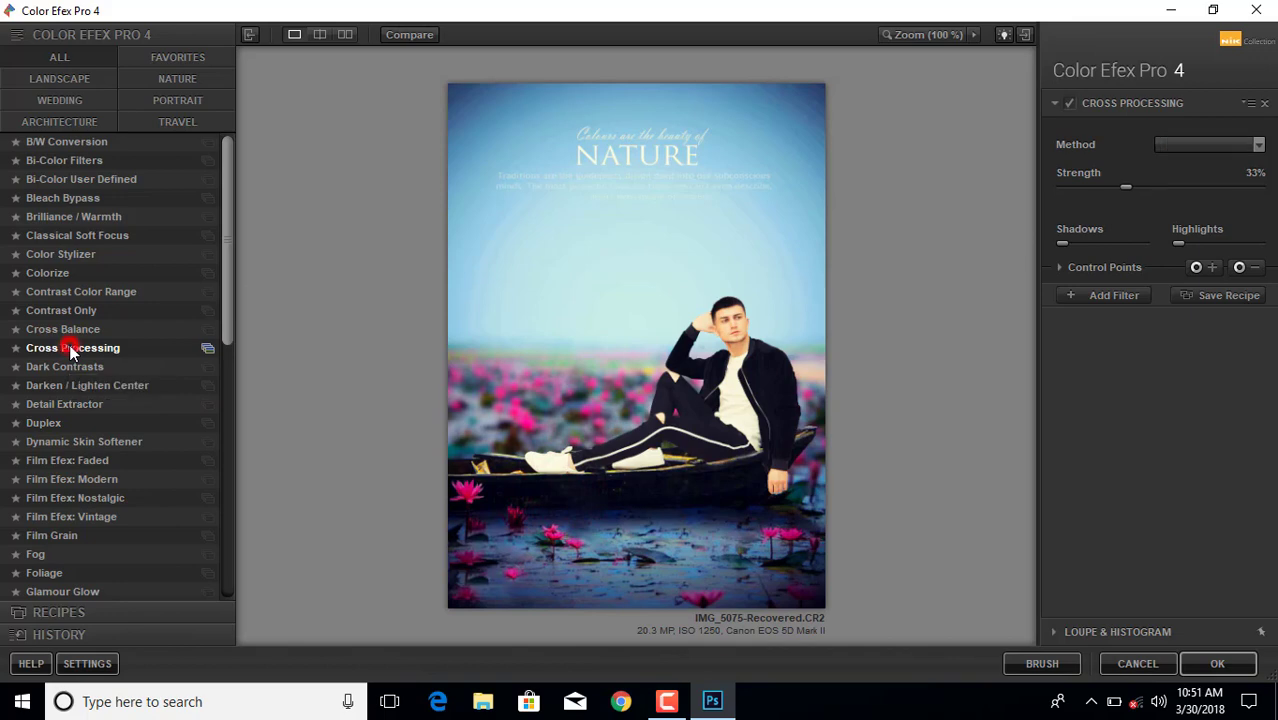
{"action": "left_click", "coordinate": [1259, 145]}
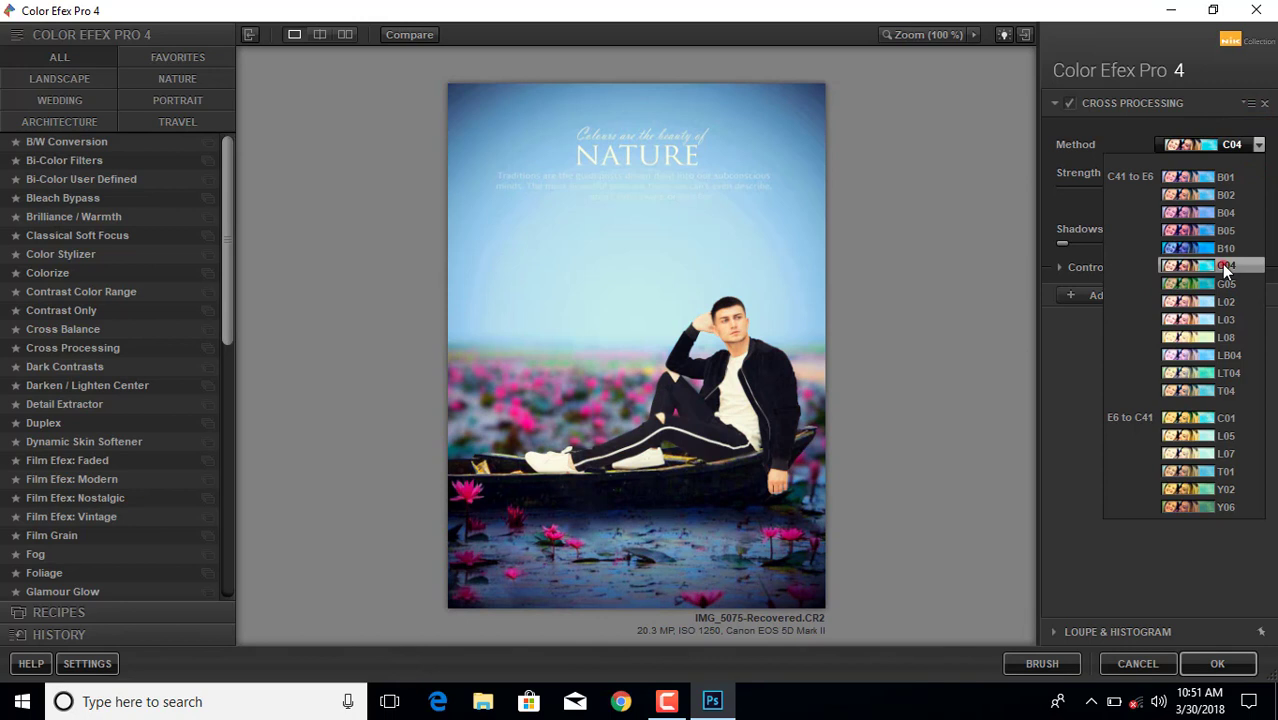
{"action": "left_click", "coordinate": [1226, 266]}
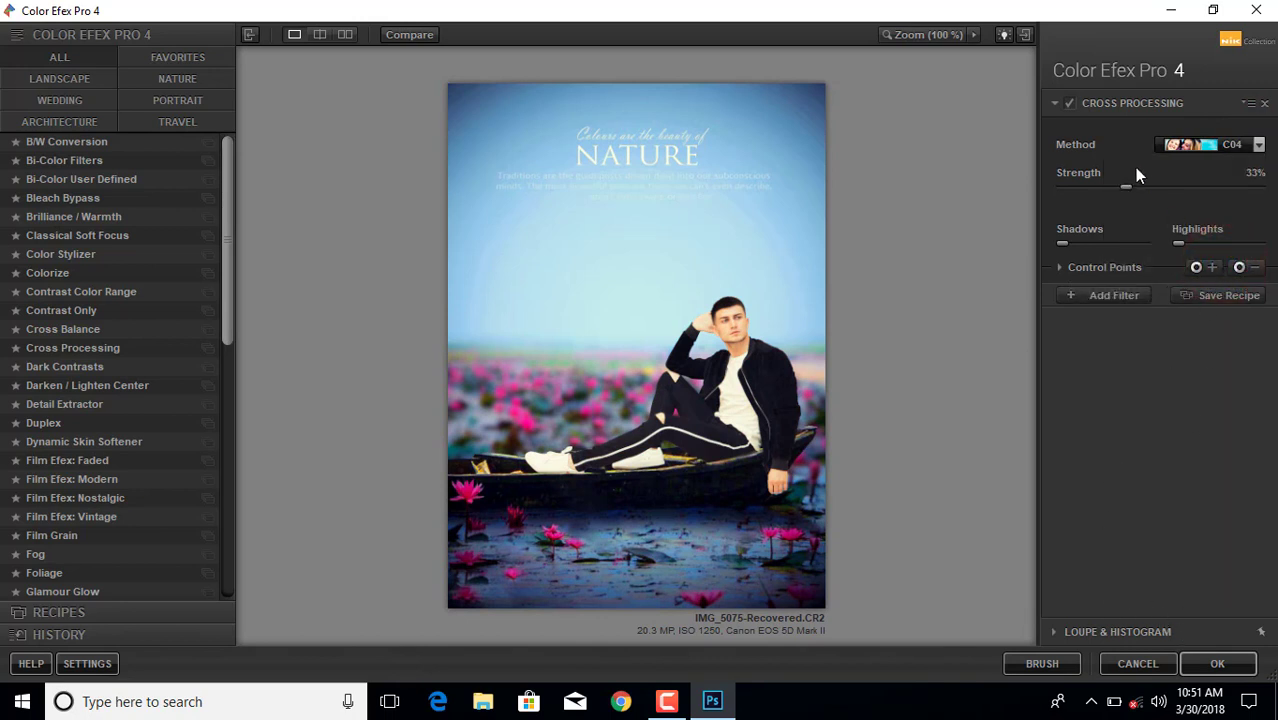
{"action": "left_click", "coordinate": [1118, 186]}
{"action": "left_click", "coordinate": [1203, 663]}
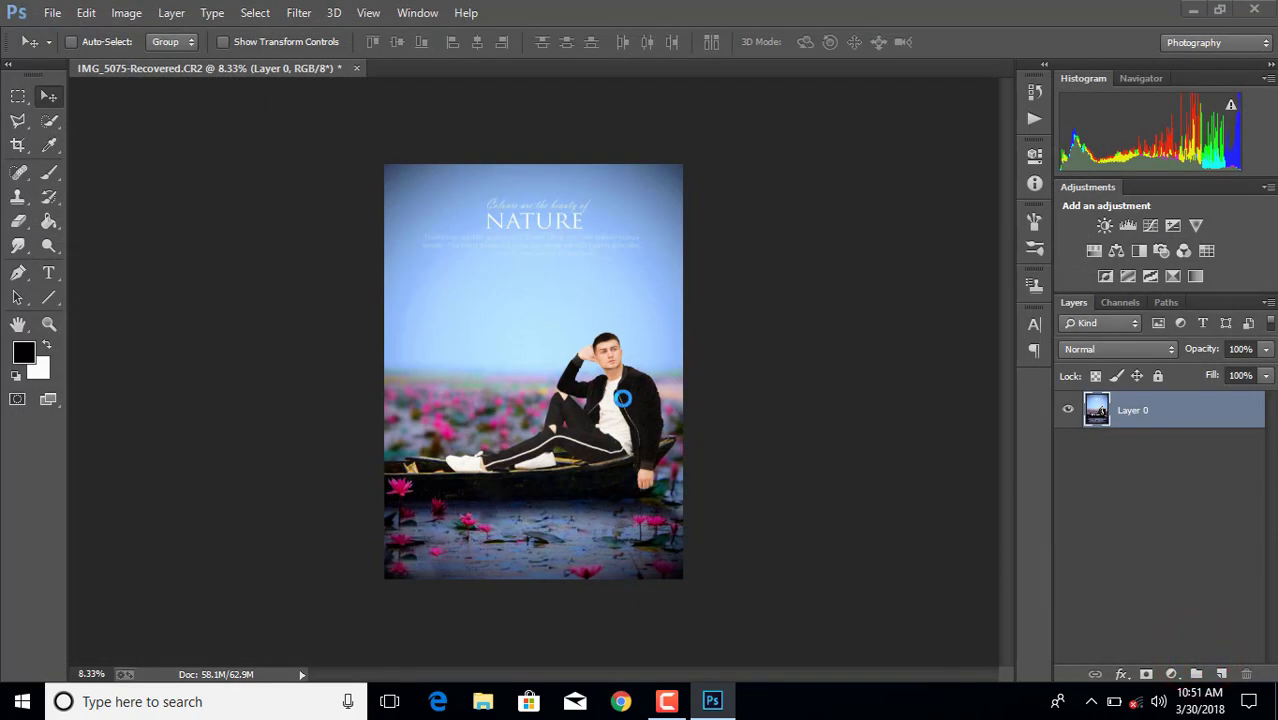